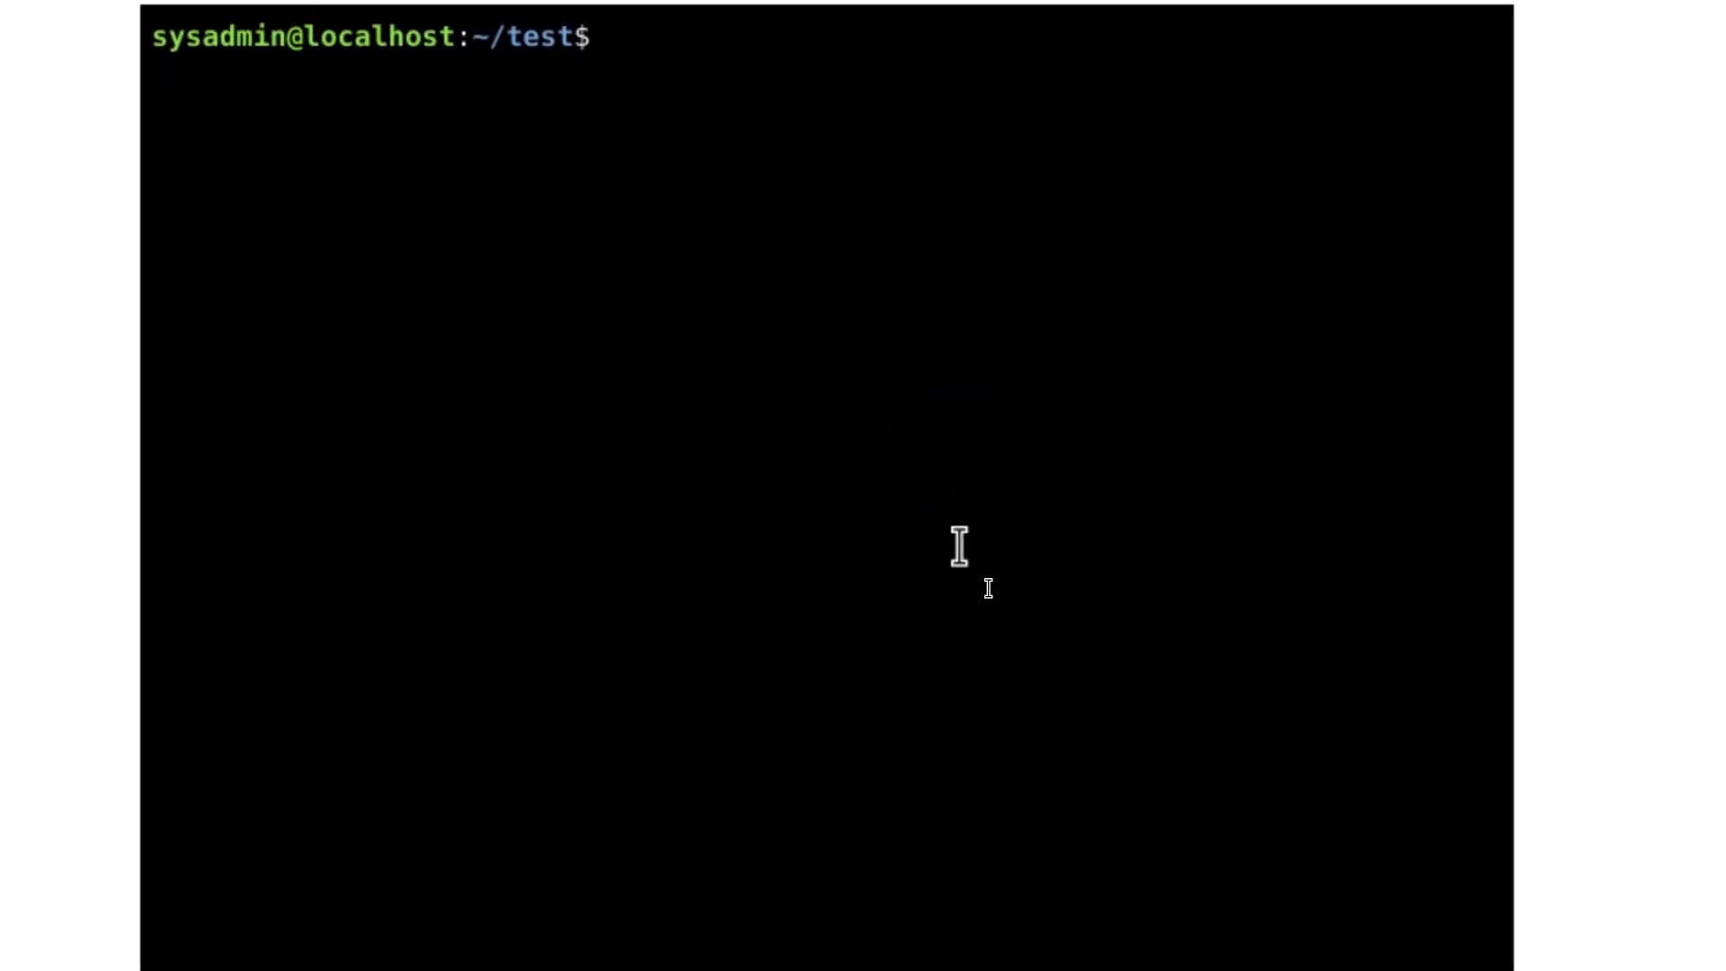
pyautogui.write('cd')
# - Return to the home directory with cd and confirm pwd shows /home/sysadmin
pyautogui.press('Return')
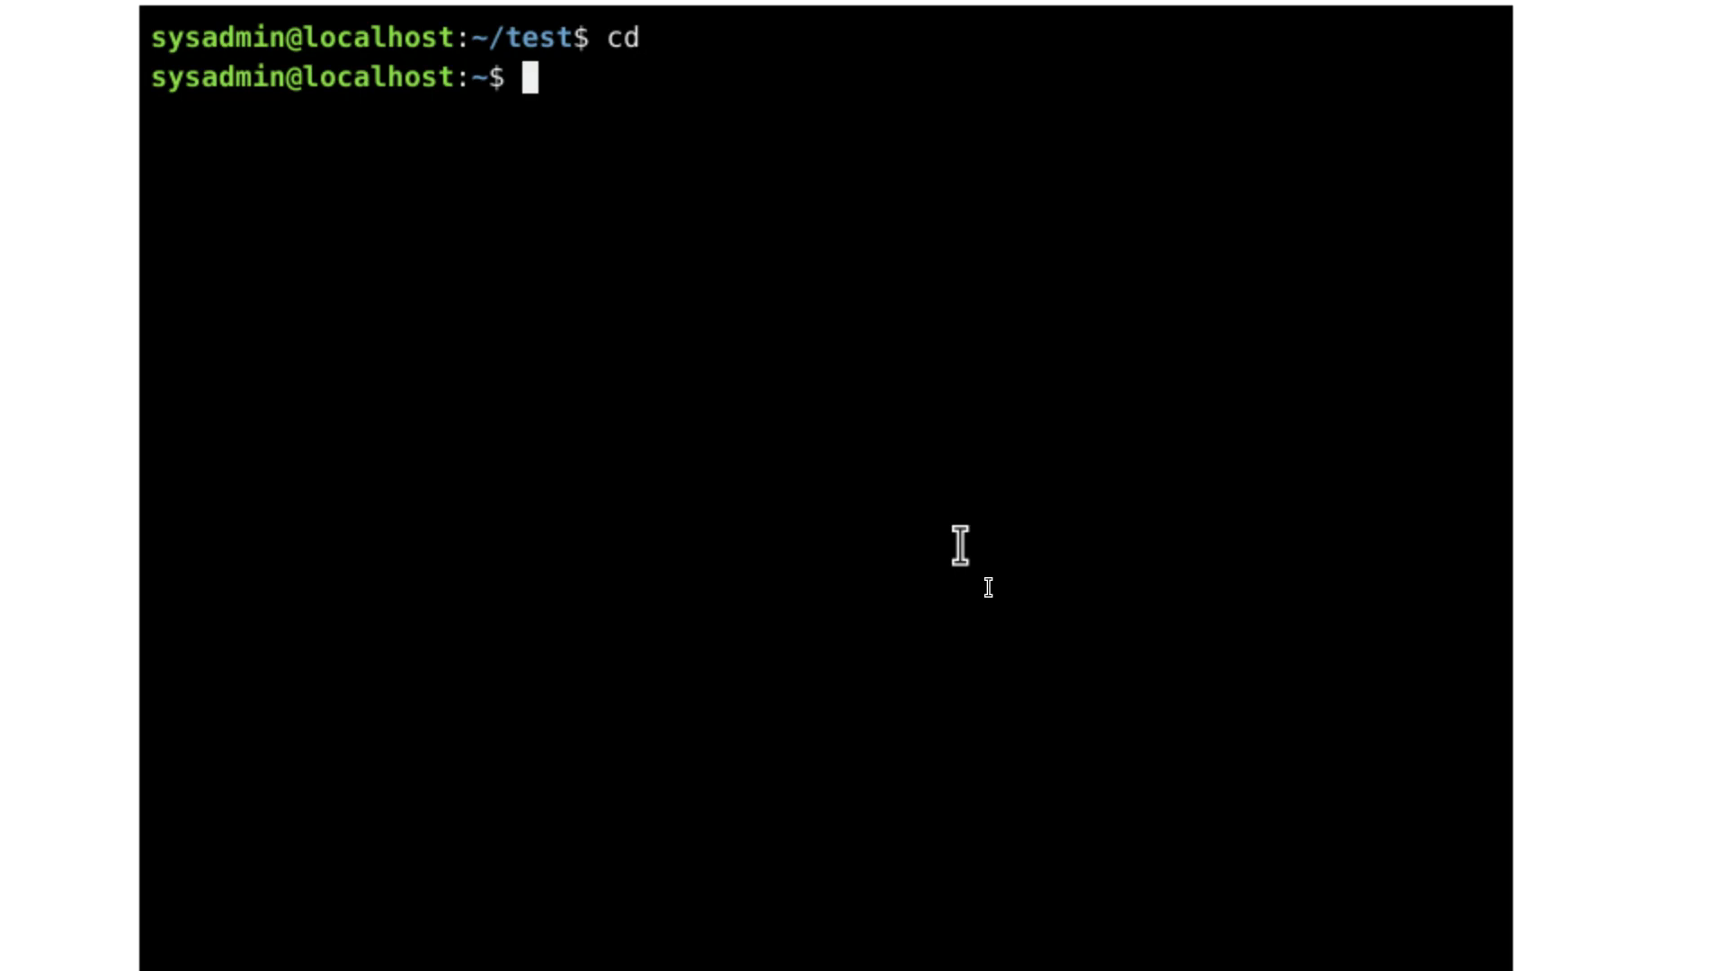
pyautogui.write('pwd')
pyautogui.press('Return')
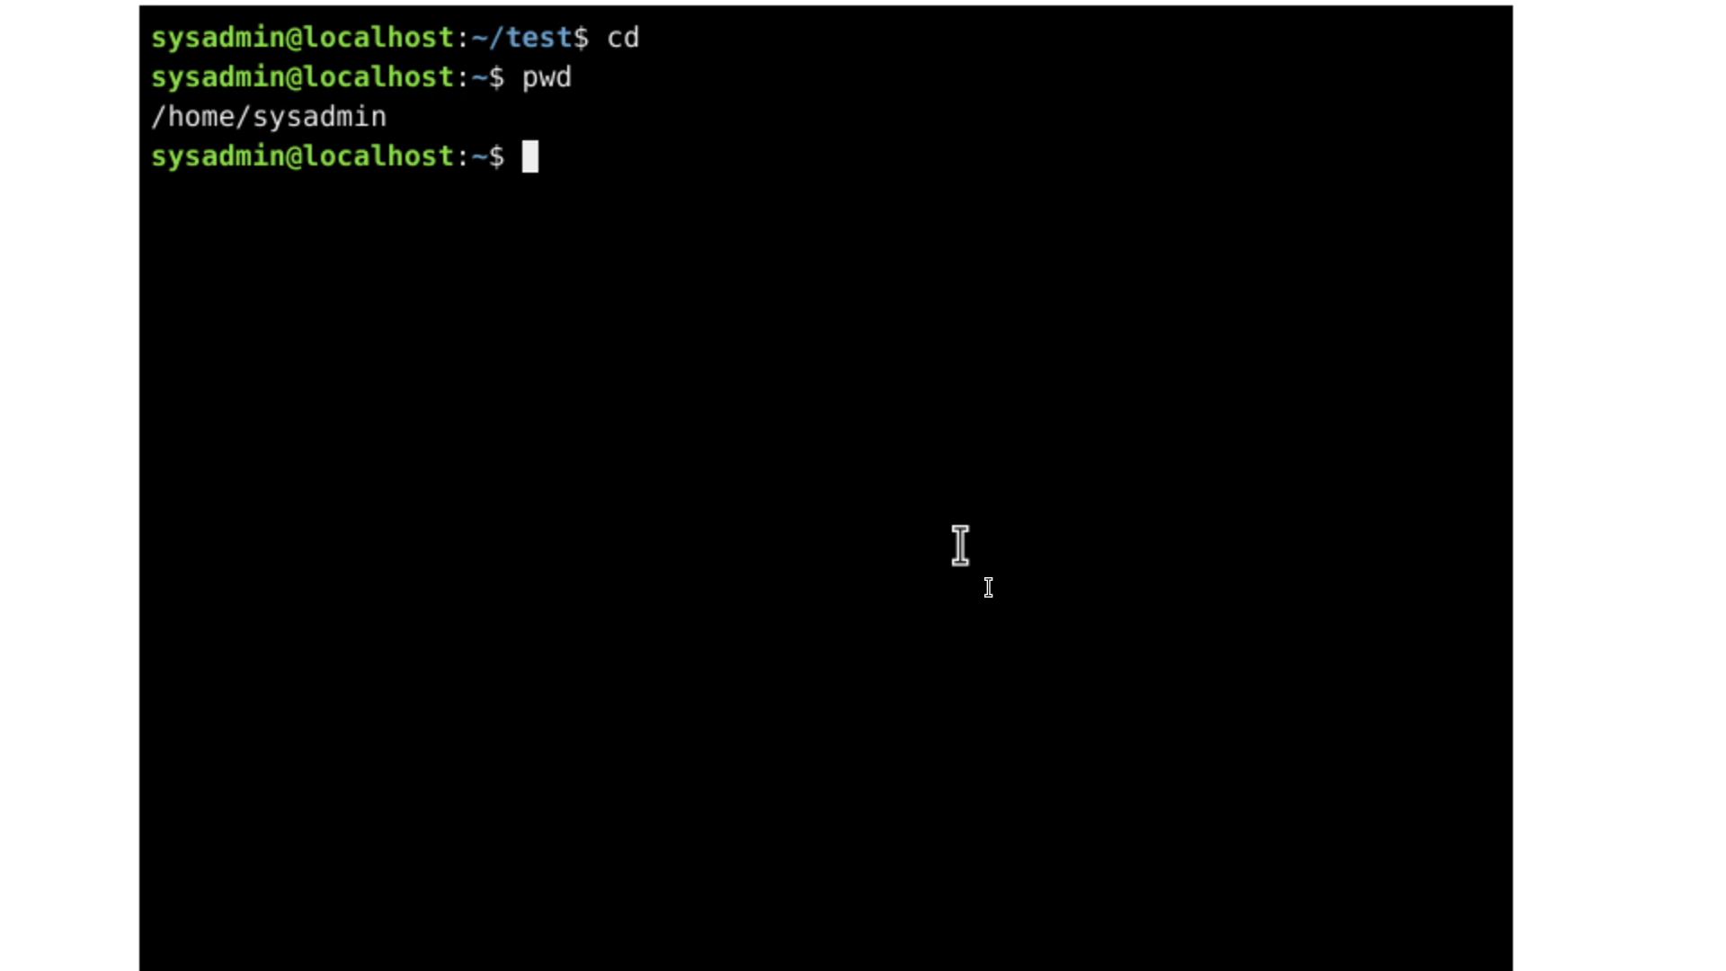
pyautogui.write('cd')
pyautogui.write(' tes')
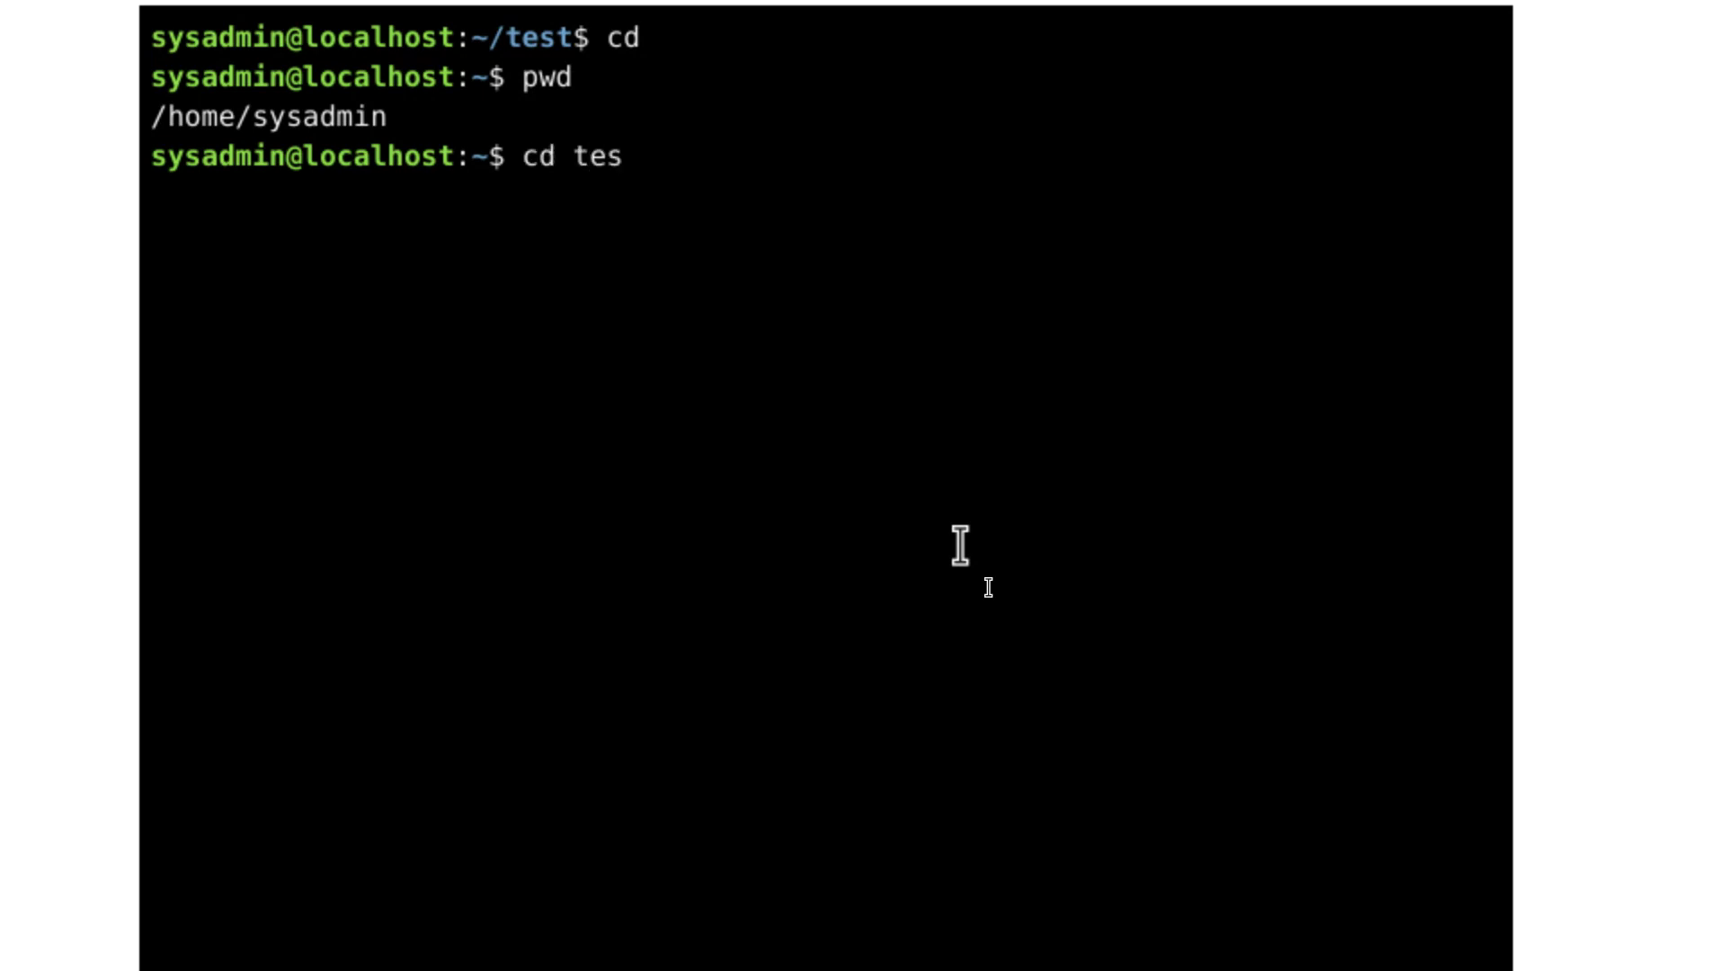
pyautogui.write('t')
# - Enter ~/test using tab completion and list its text and CSV files
pyautogui.press('Return')
pyautogui.write('ls')
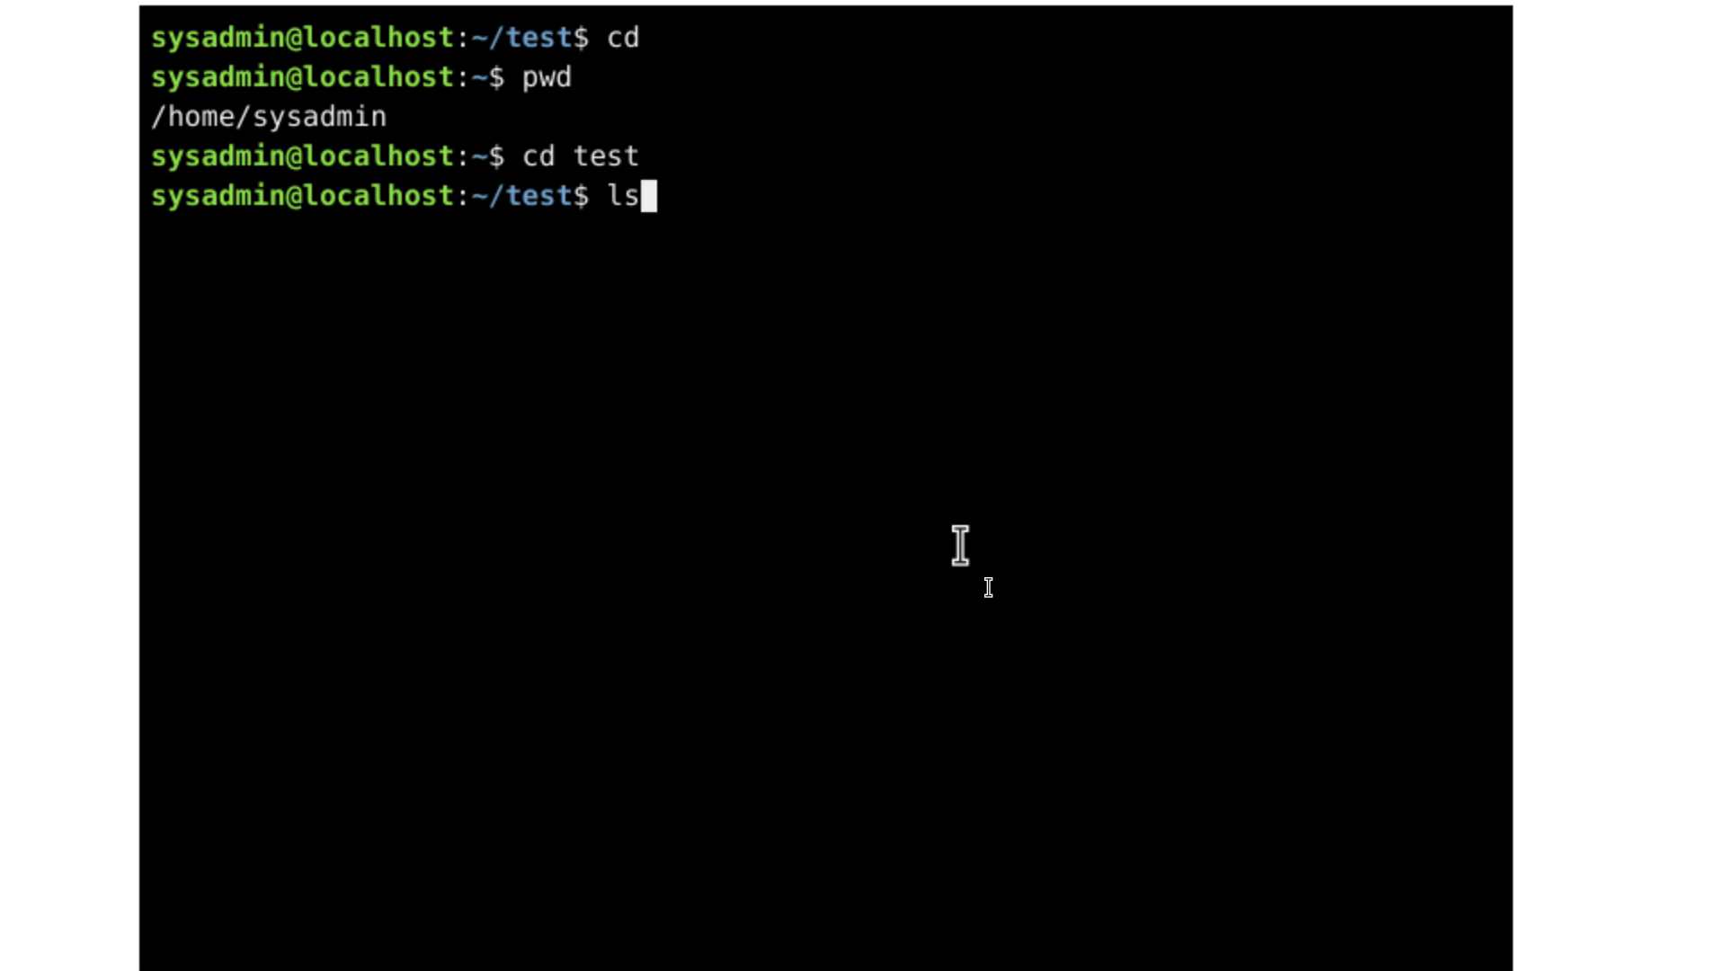
pyautogui.press('Return')
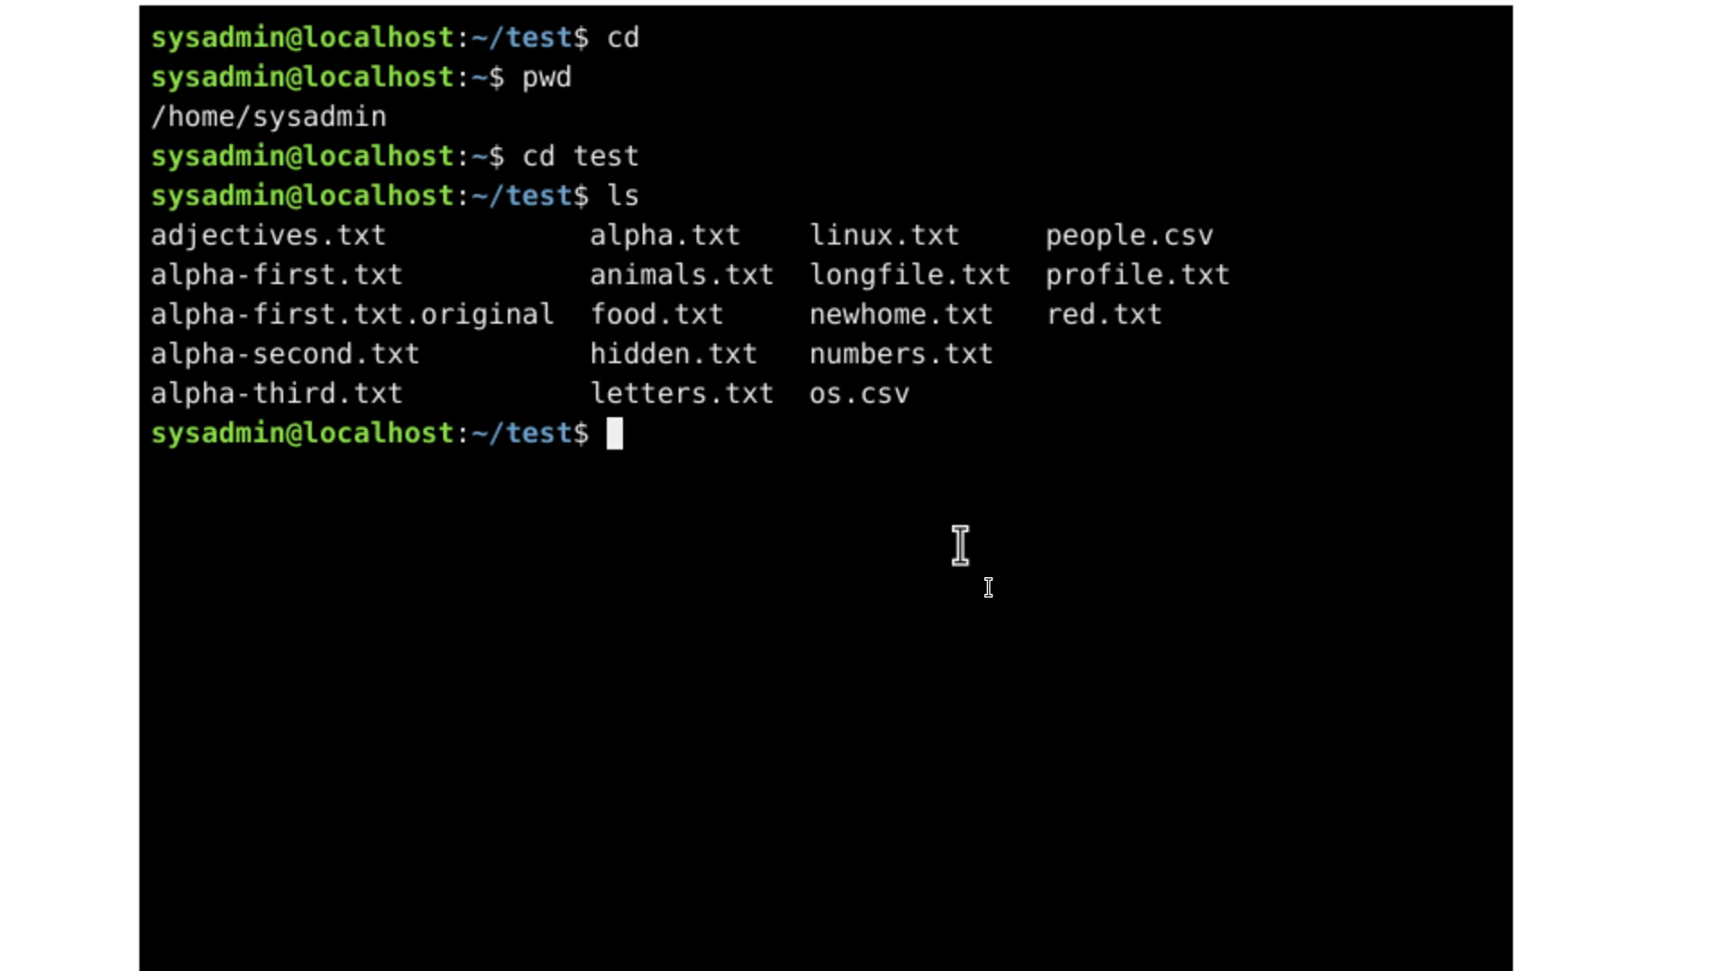
pyautogui.click(863, 496)
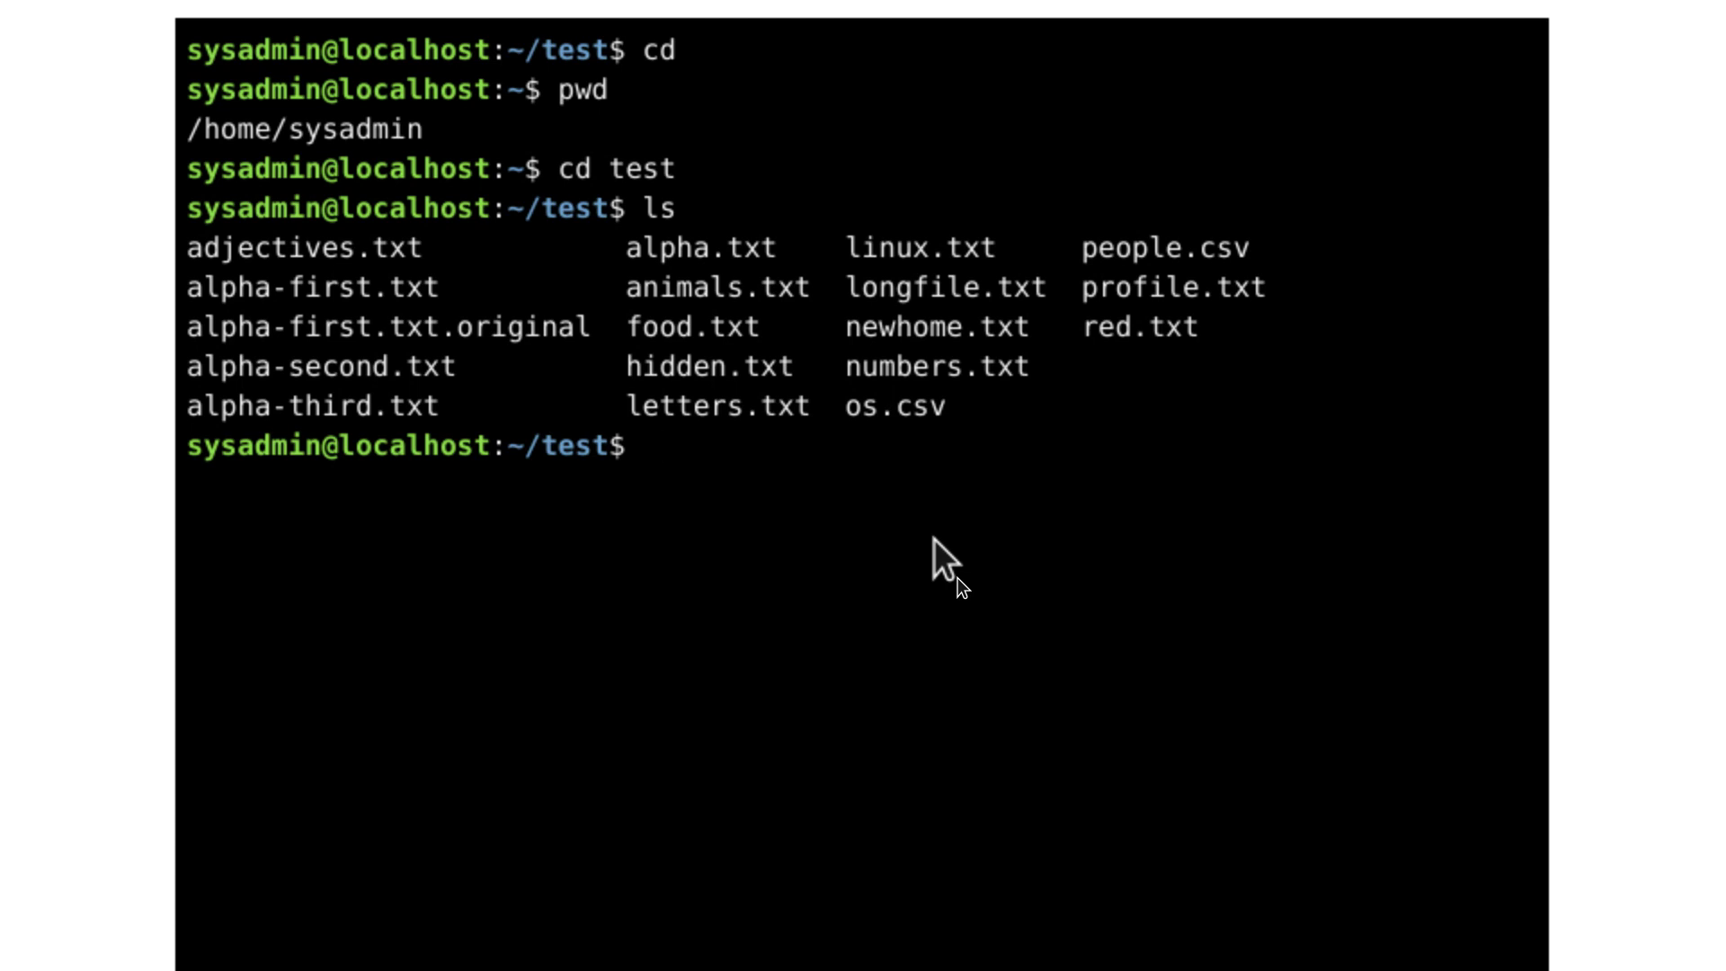
pyautogui.write('file')
pyautogui.write(' foo')
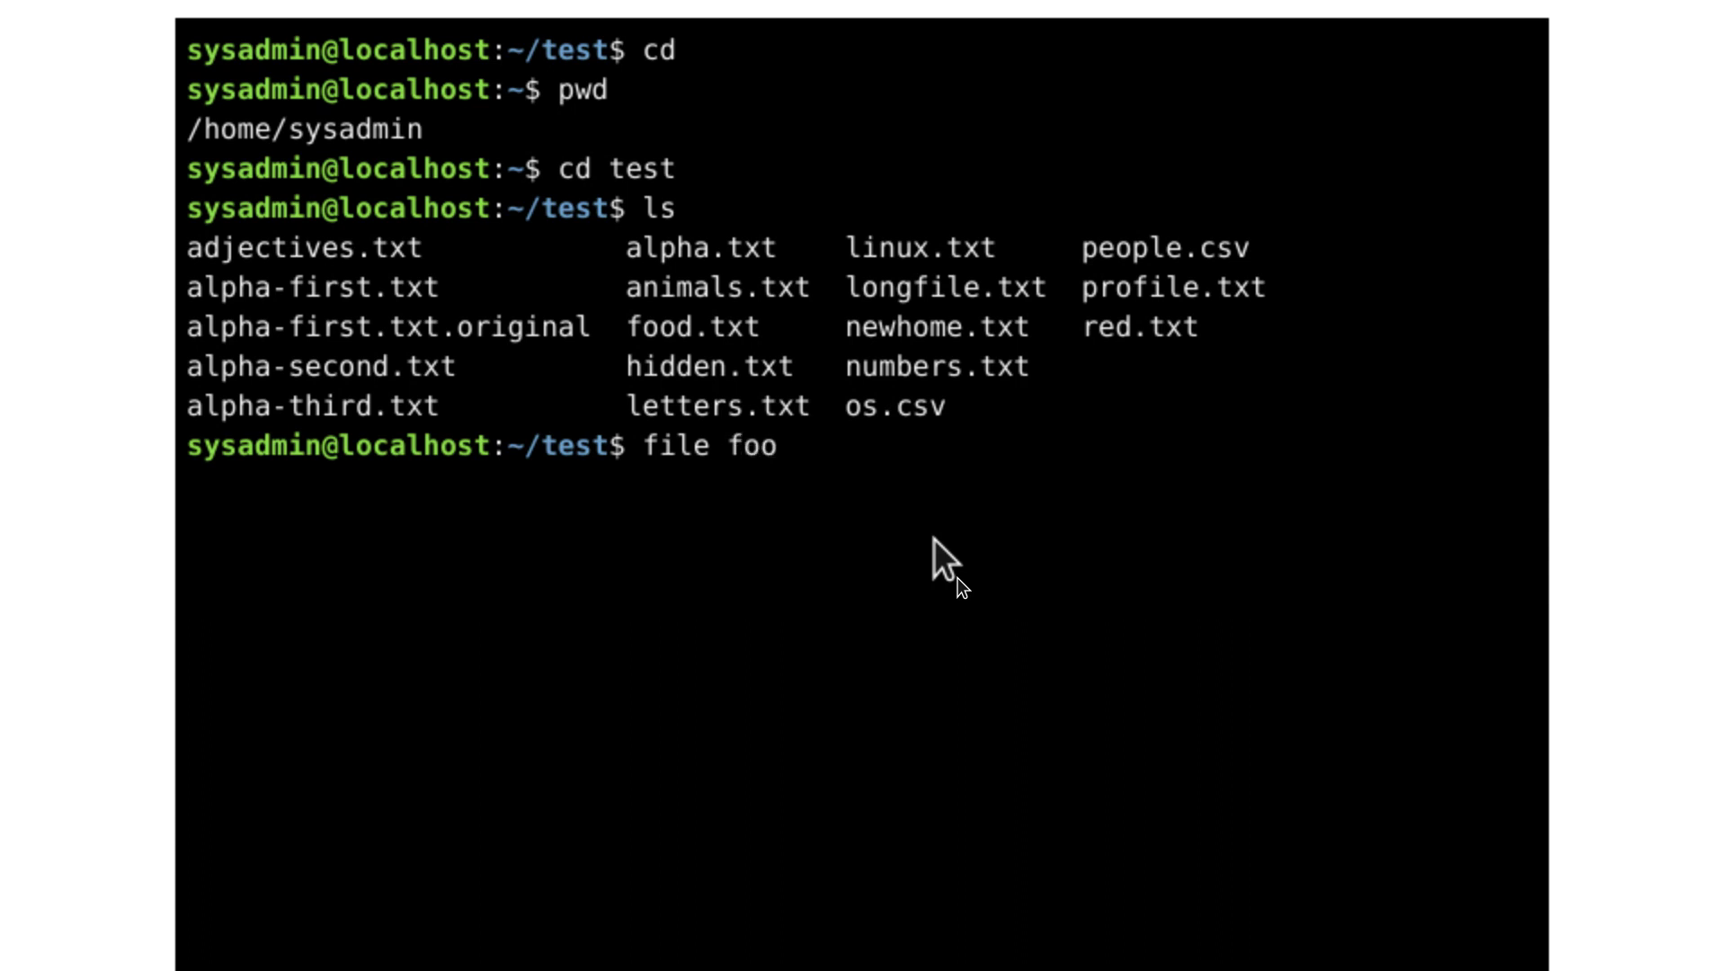
# - Use file to identify food.txt as ASCII text and /bin/ls as a 64-bit ELF executable
pyautogui.press('Tab')
pyautogui.press('Return')
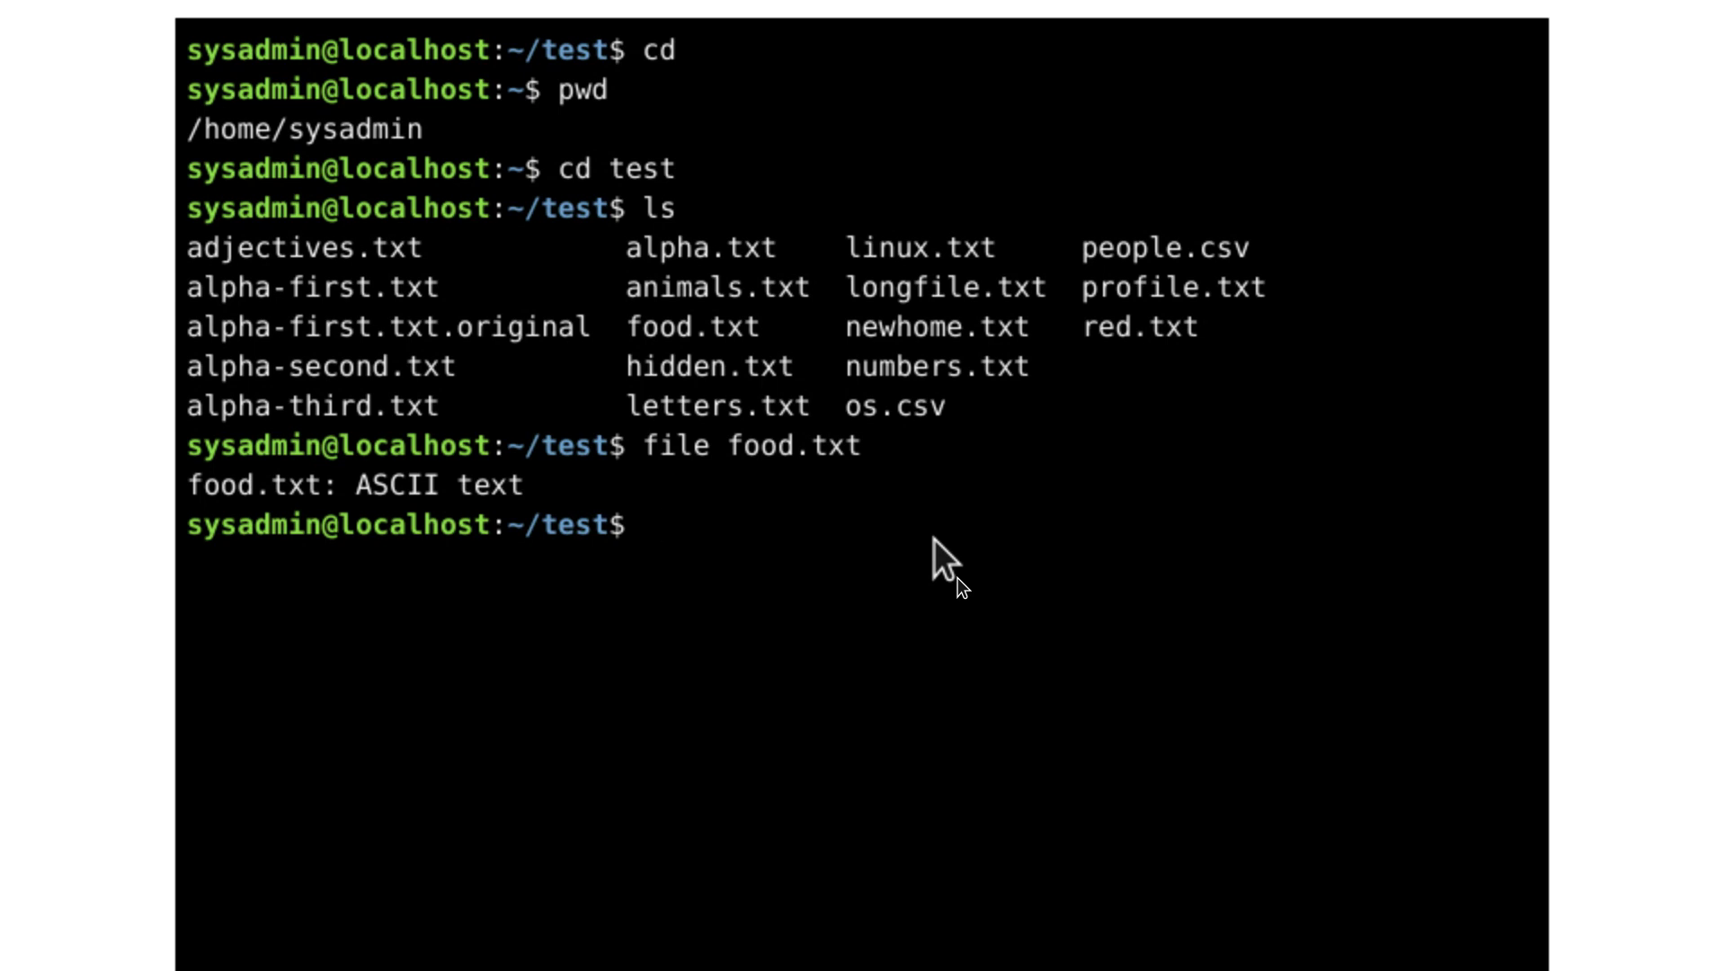
pyautogui.write('fil')
pyautogui.press('BackSpace')
pyautogui.write('e')
pyautogui.press('BackSpace')
pyautogui.write('le /bin/')
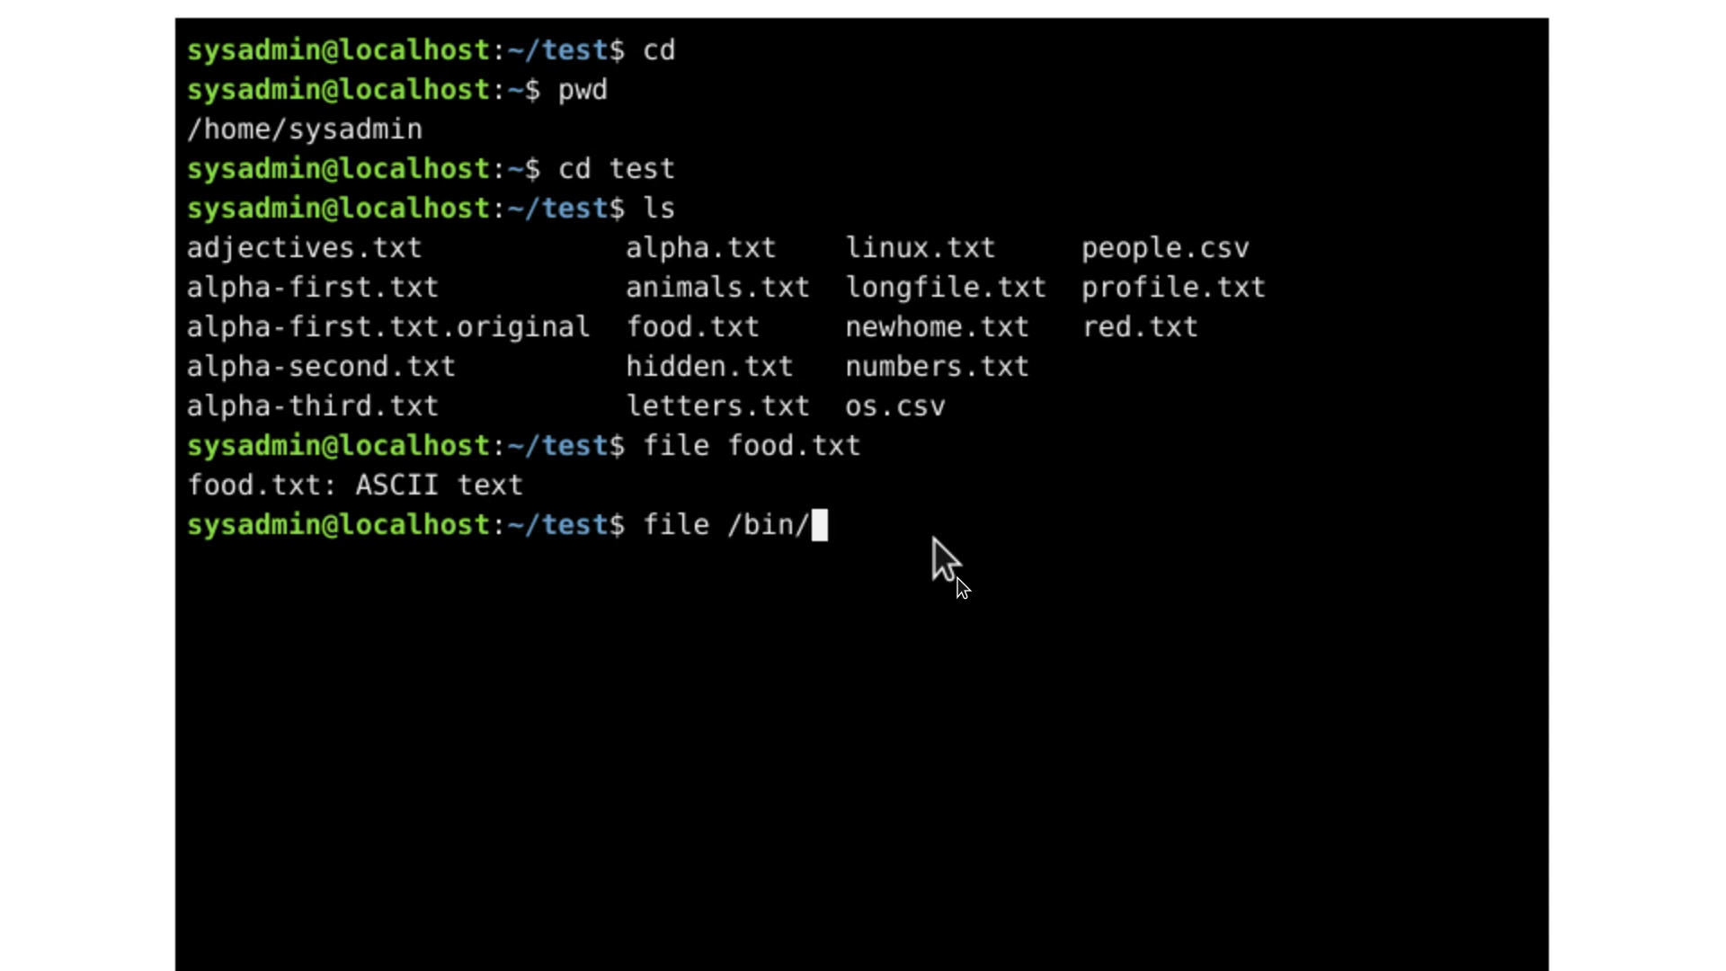
pyautogui.write('ls')
pyautogui.press('Return')
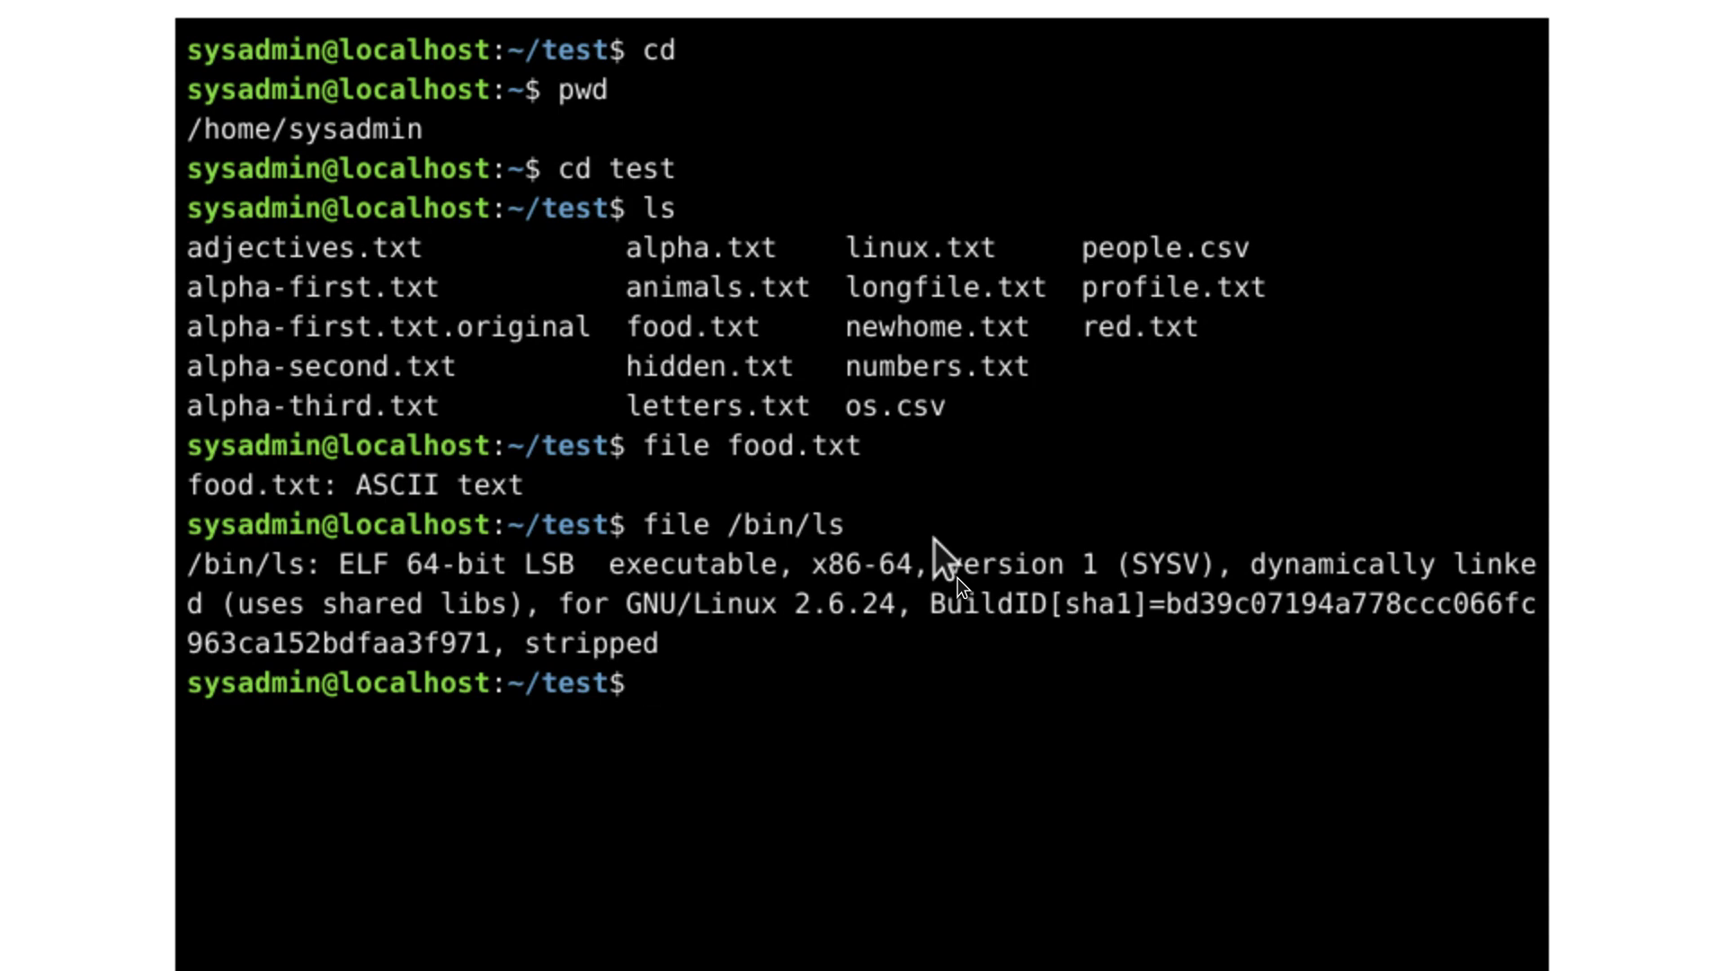
pyautogui.write('clea')
pyautogui.write('r')
# - Clear the screen, relist ~/test, and print linux.txt's four 'Linux is growing !' lines
pyautogui.press('Return')
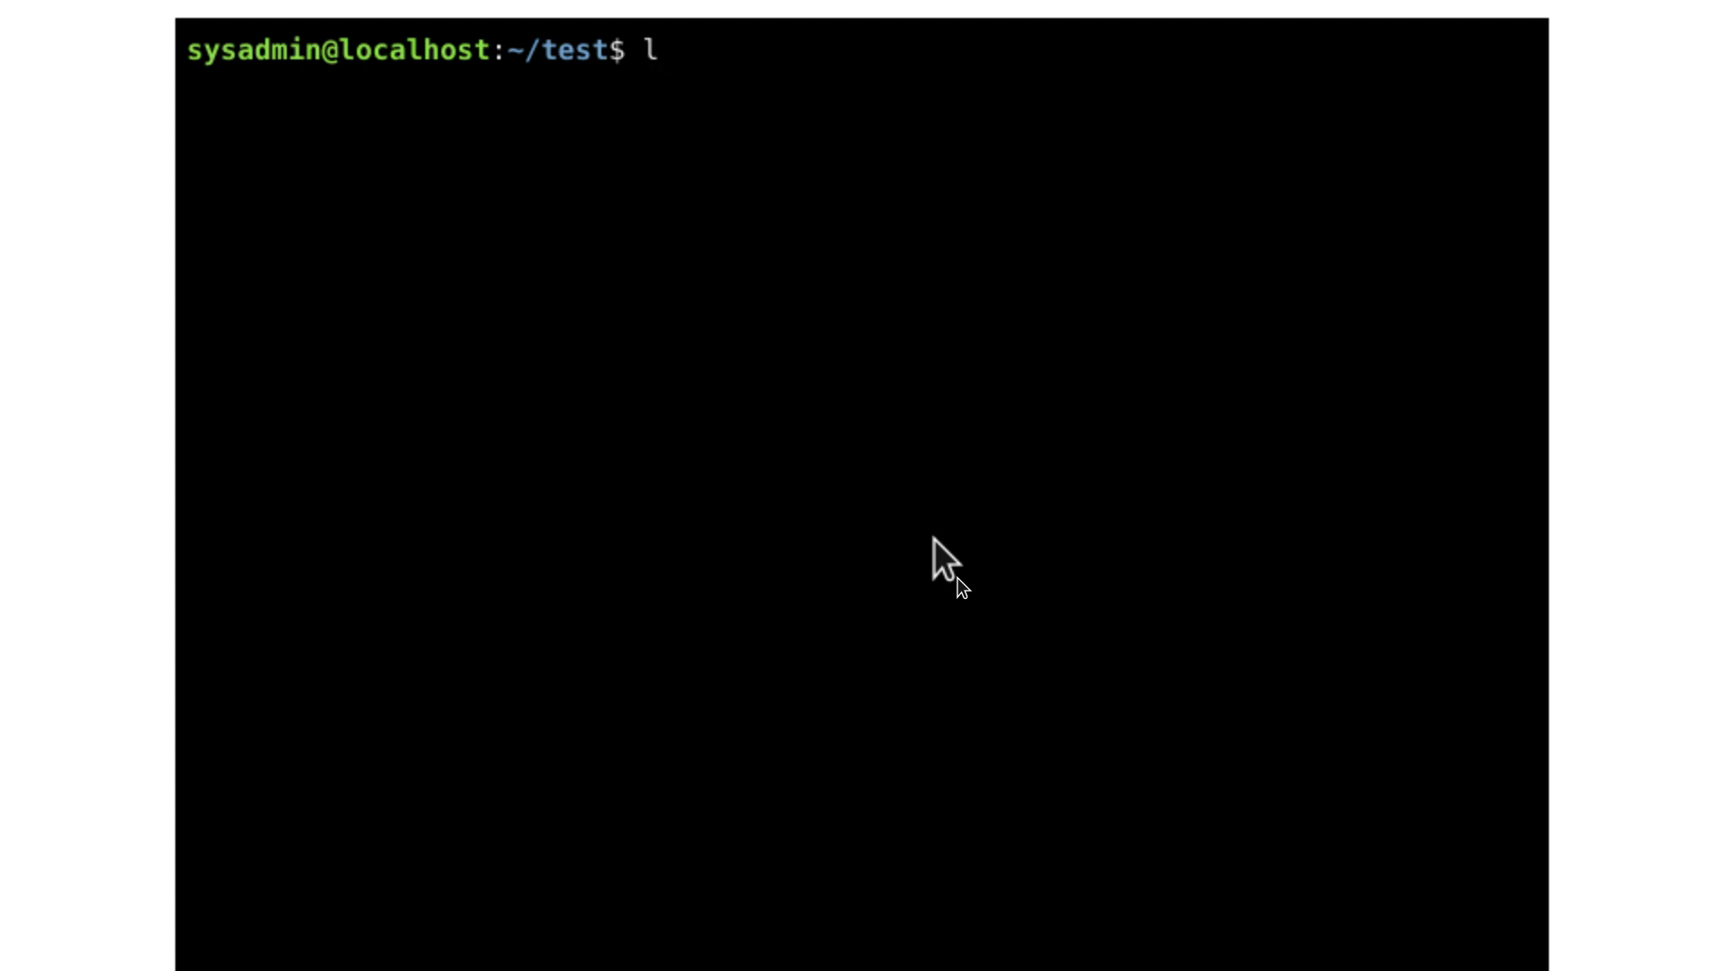
pyautogui.write('s')
pyautogui.press('Return')
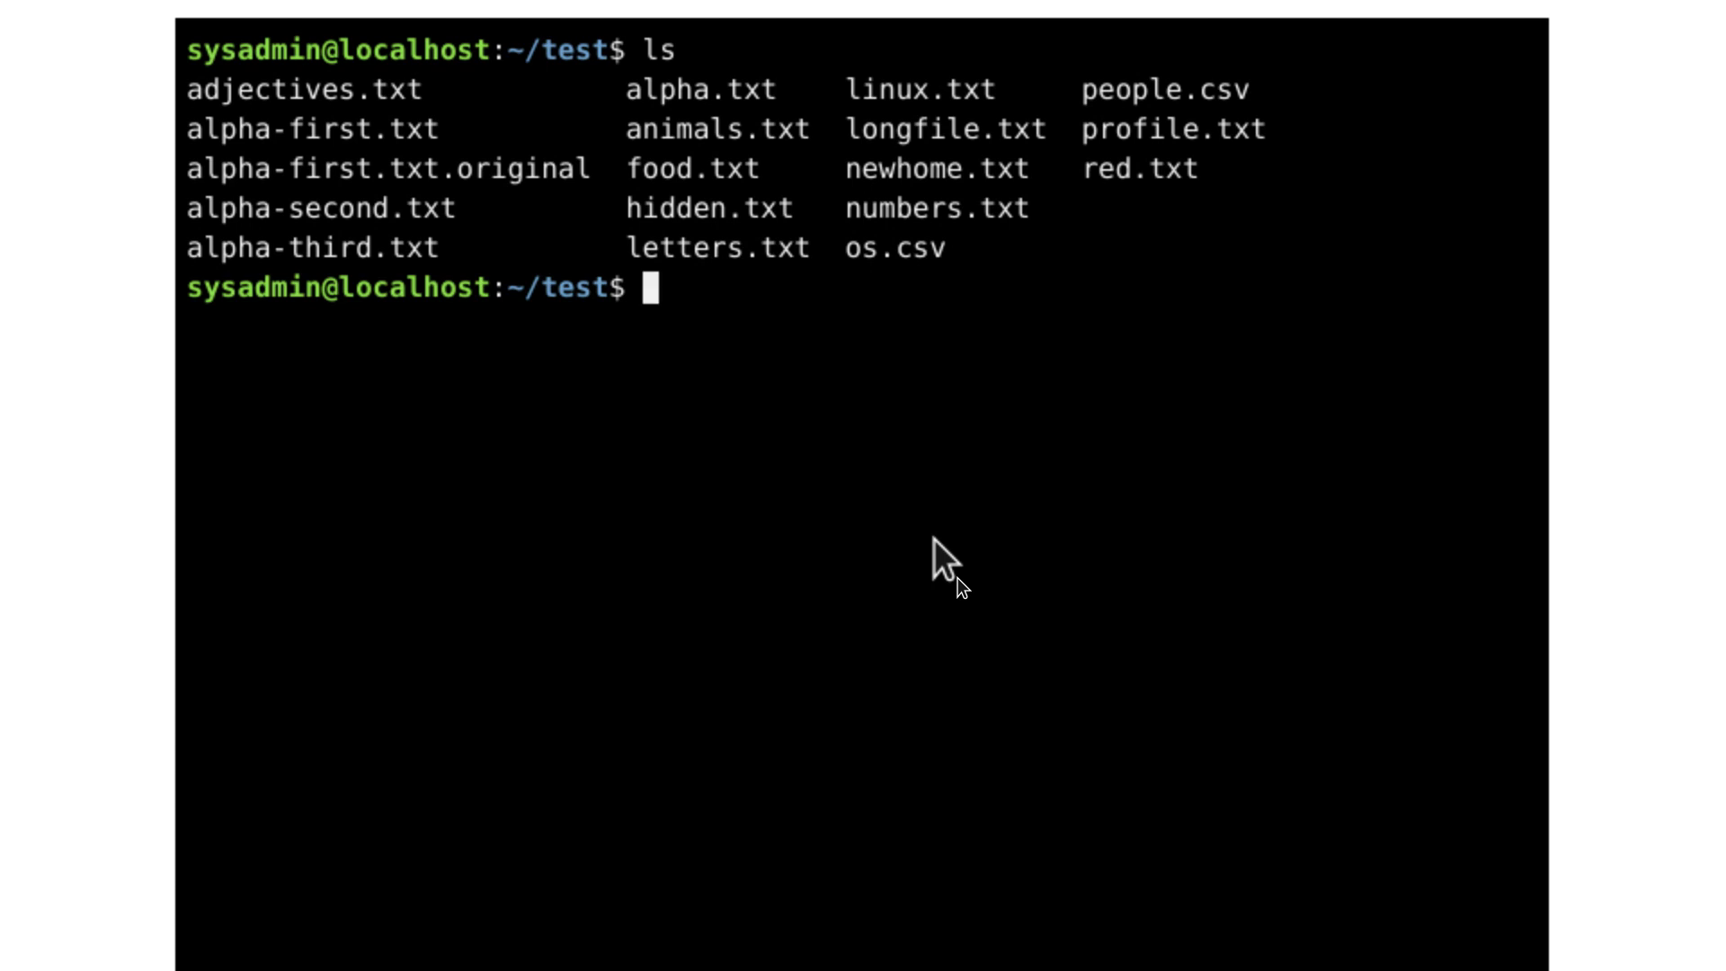
pyautogui.write('cat')
pyautogui.write('li')
pyautogui.press('Tab')
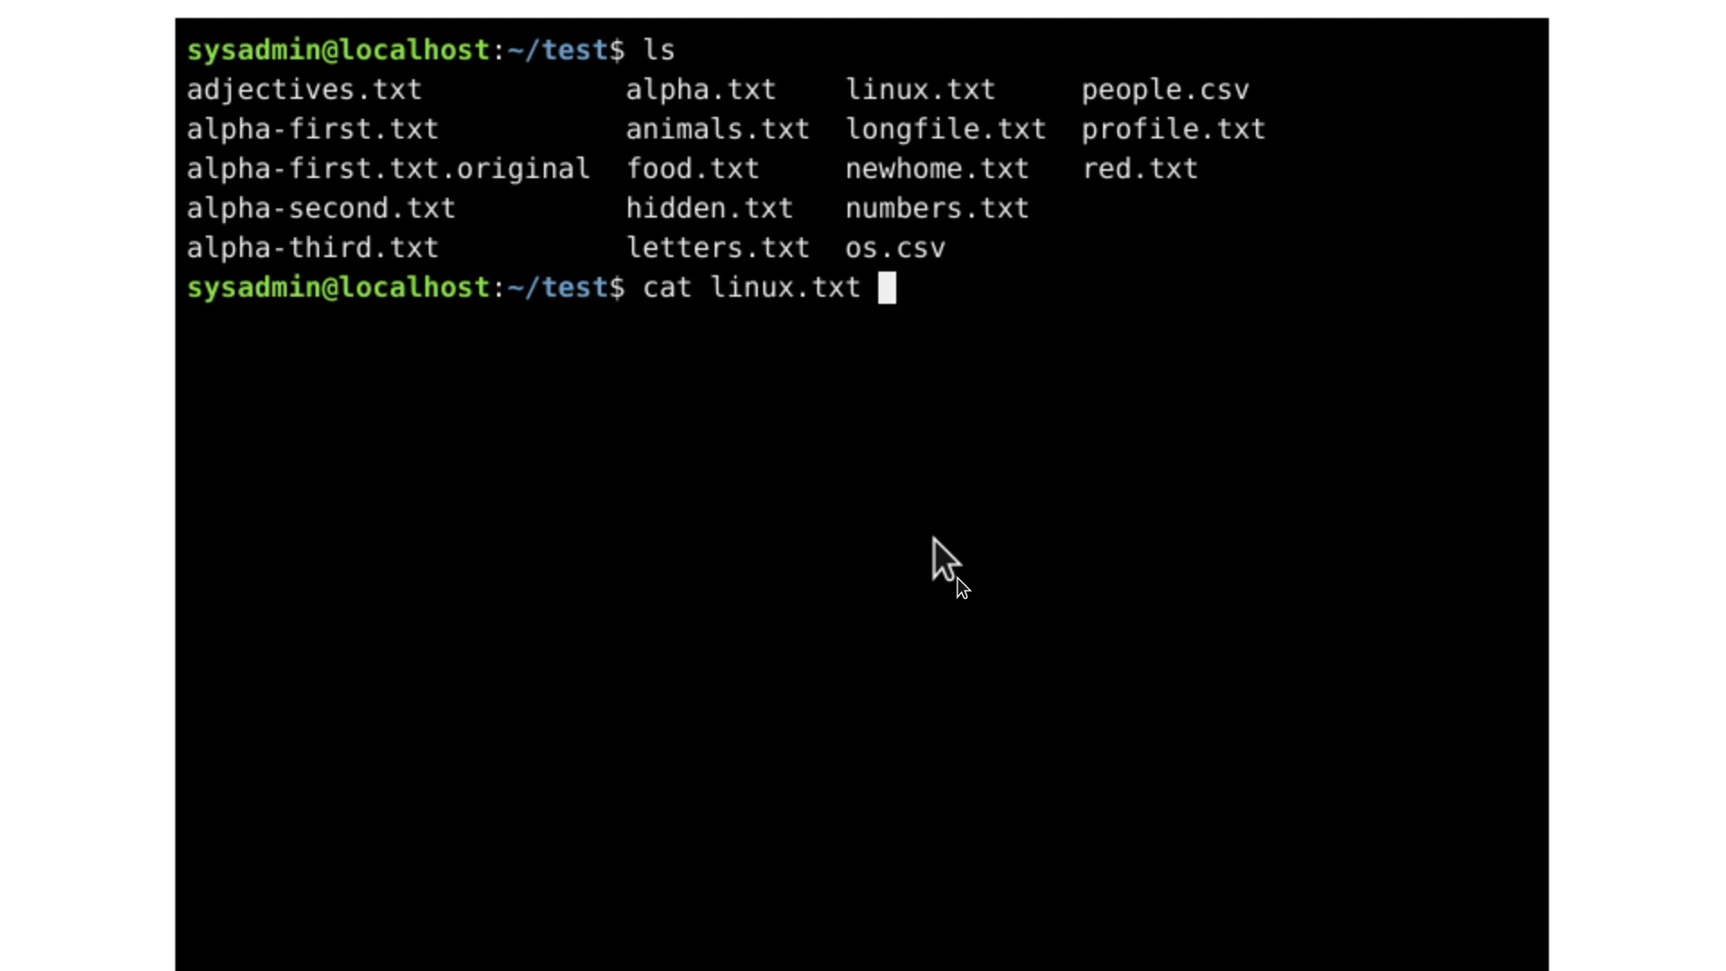
pyautogui.press('Return')
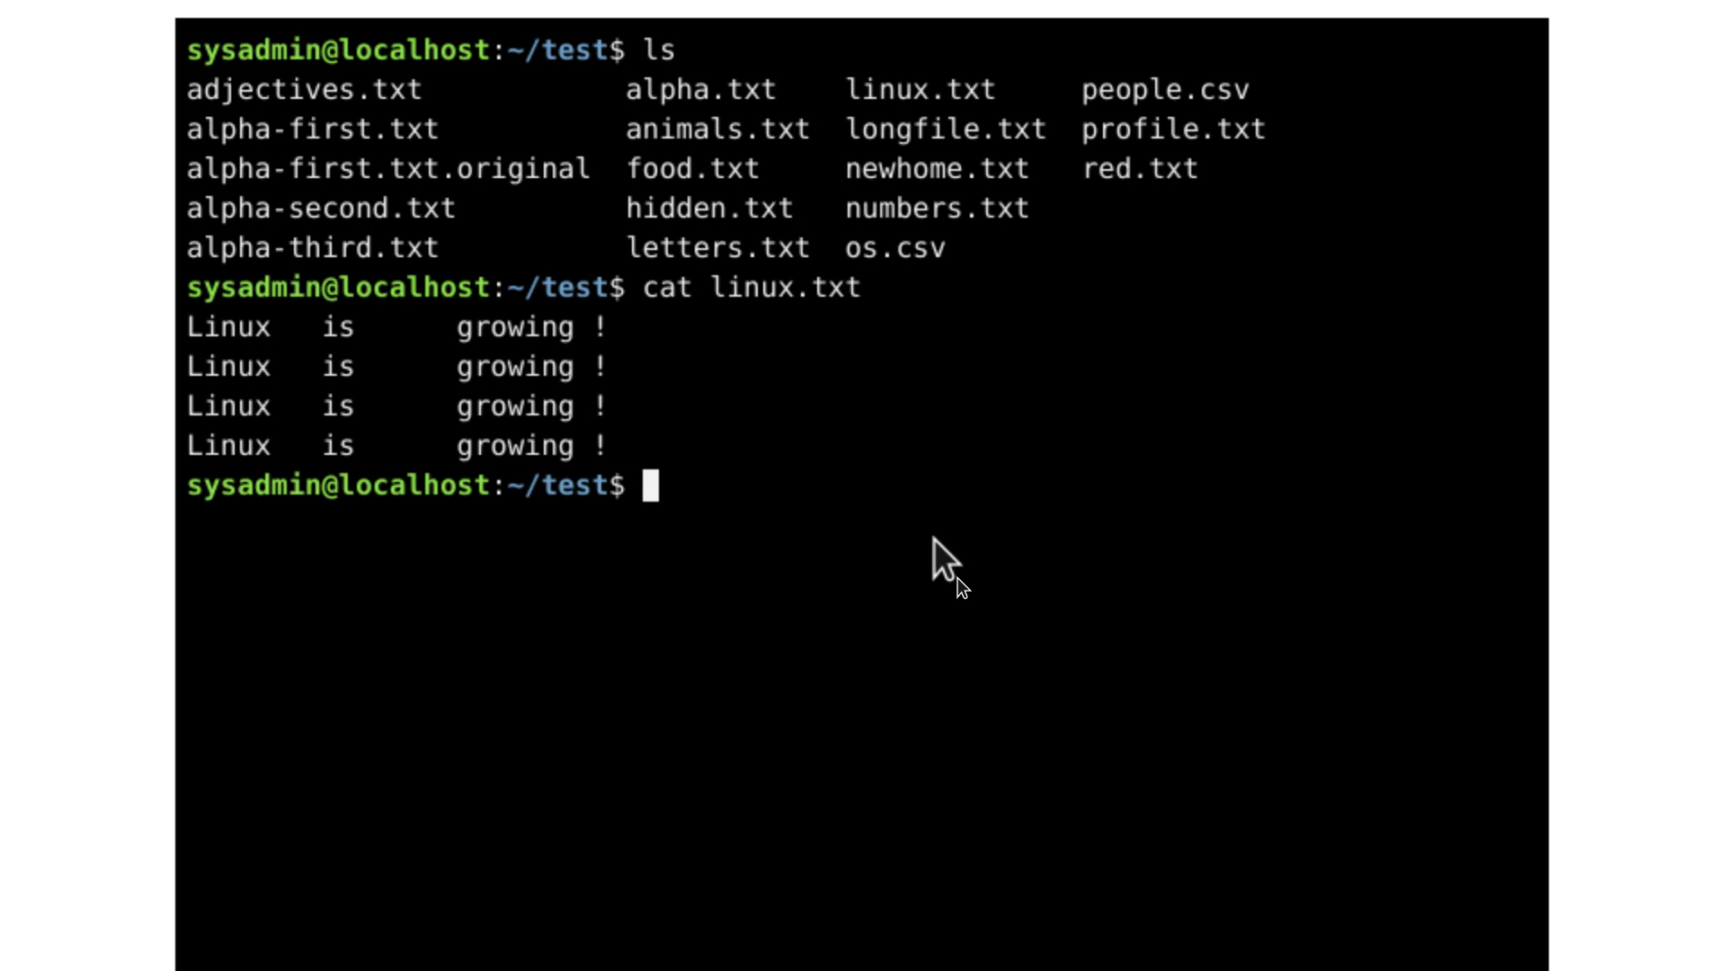
# - Recall 'cat linux.txt' from the command history and run it again
pyautogui.press('Up')
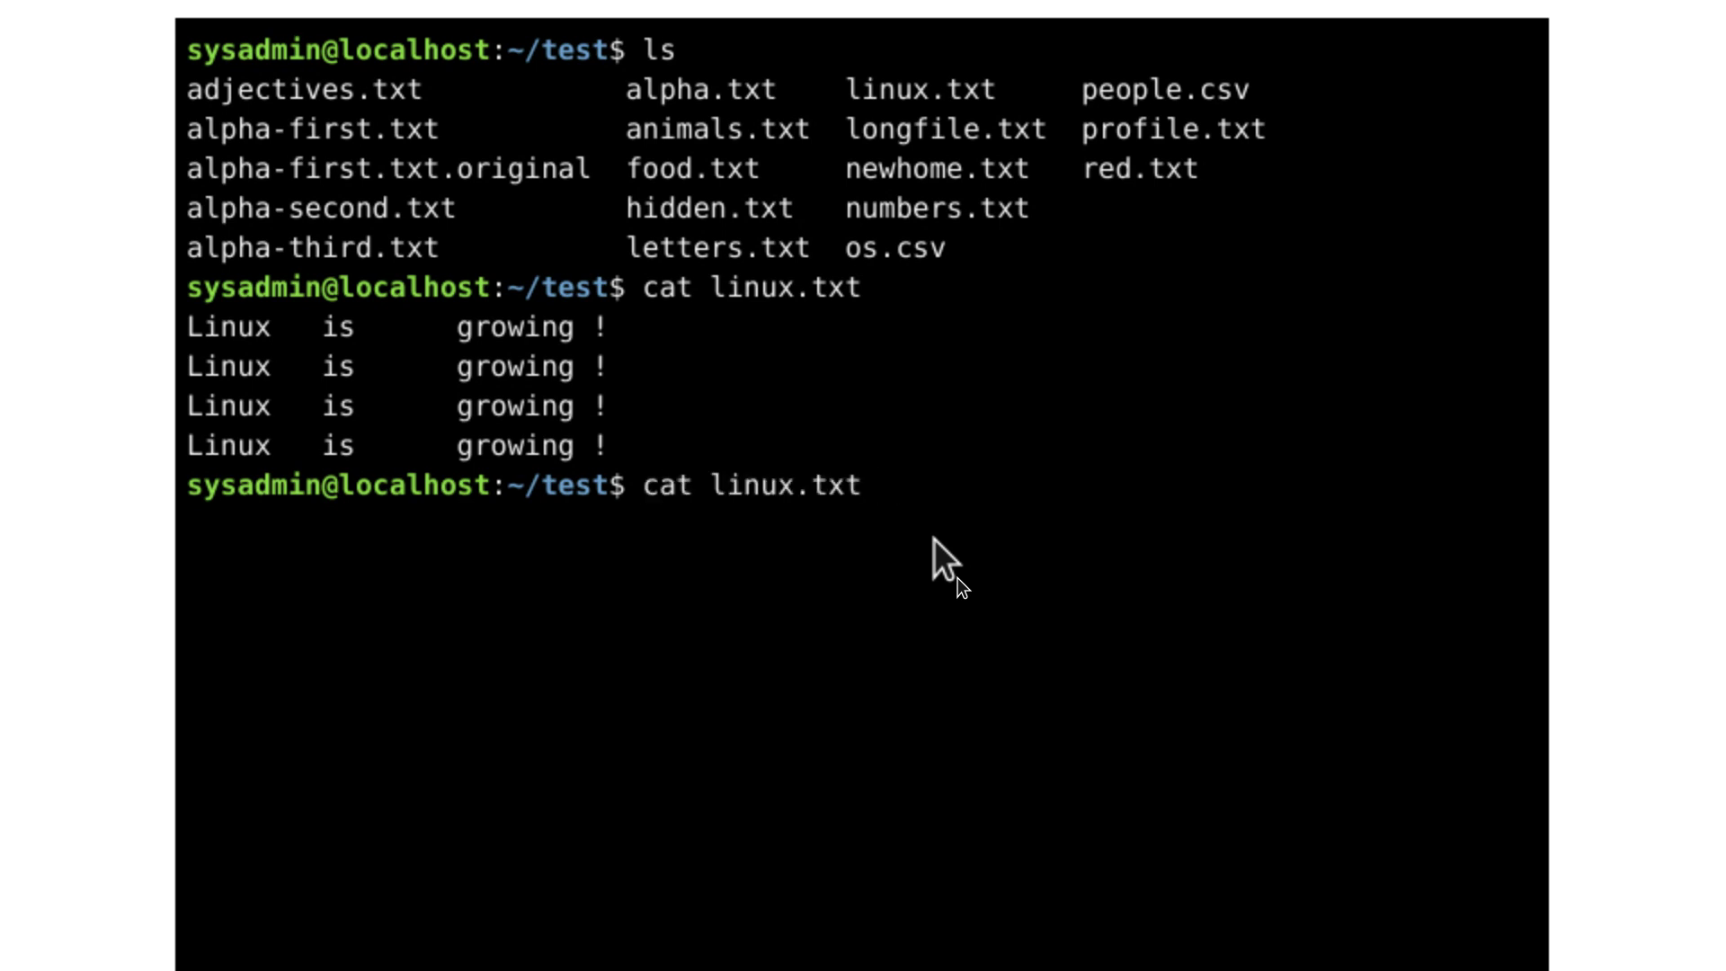
pyautogui.press('Up')
pyautogui.press('Up')
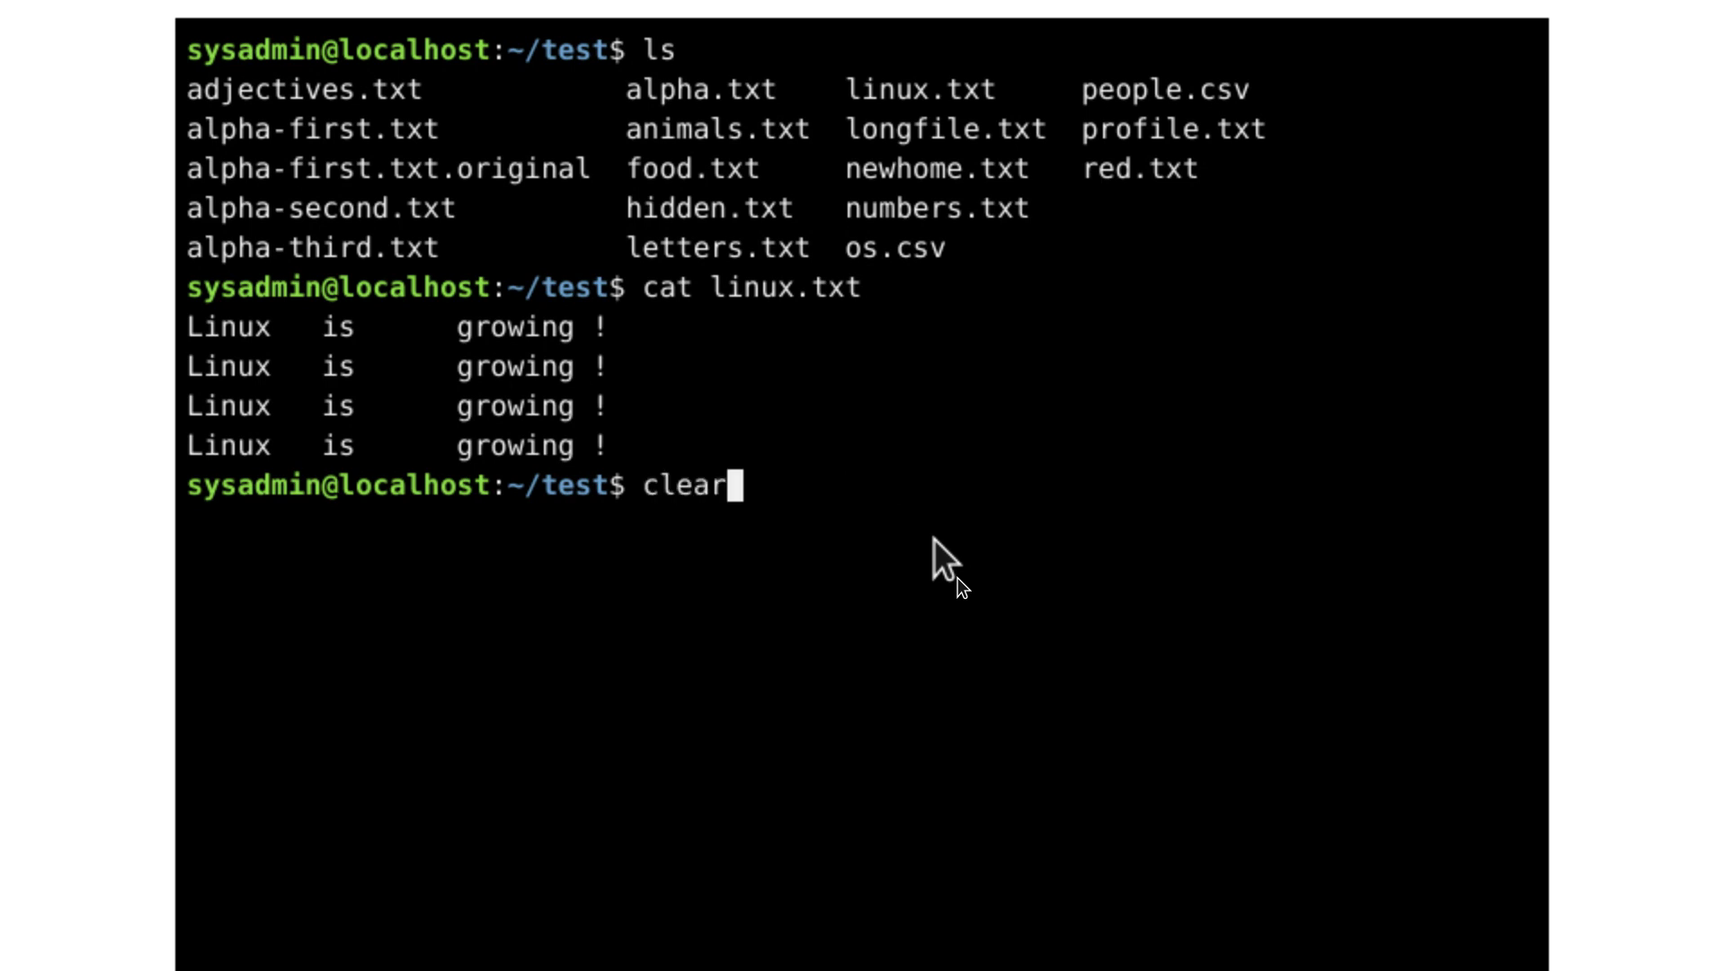
pyautogui.press('Up')
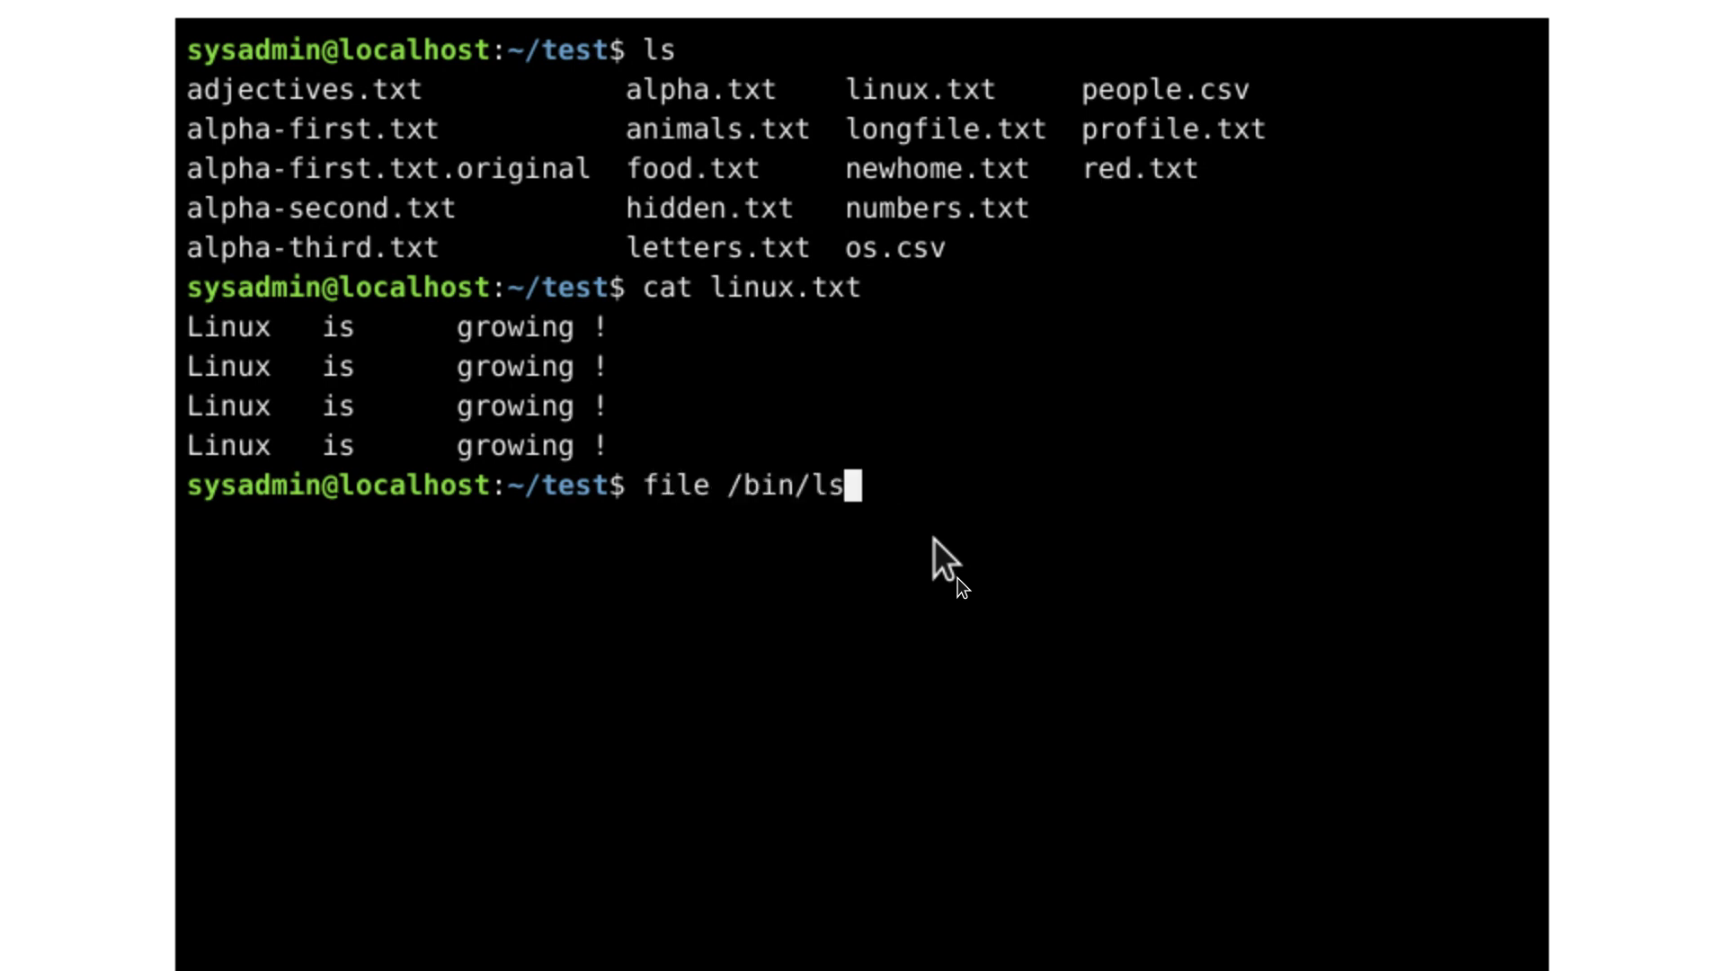
pyautogui.press('Down')
pyautogui.press('Down')
pyautogui.press('Down')
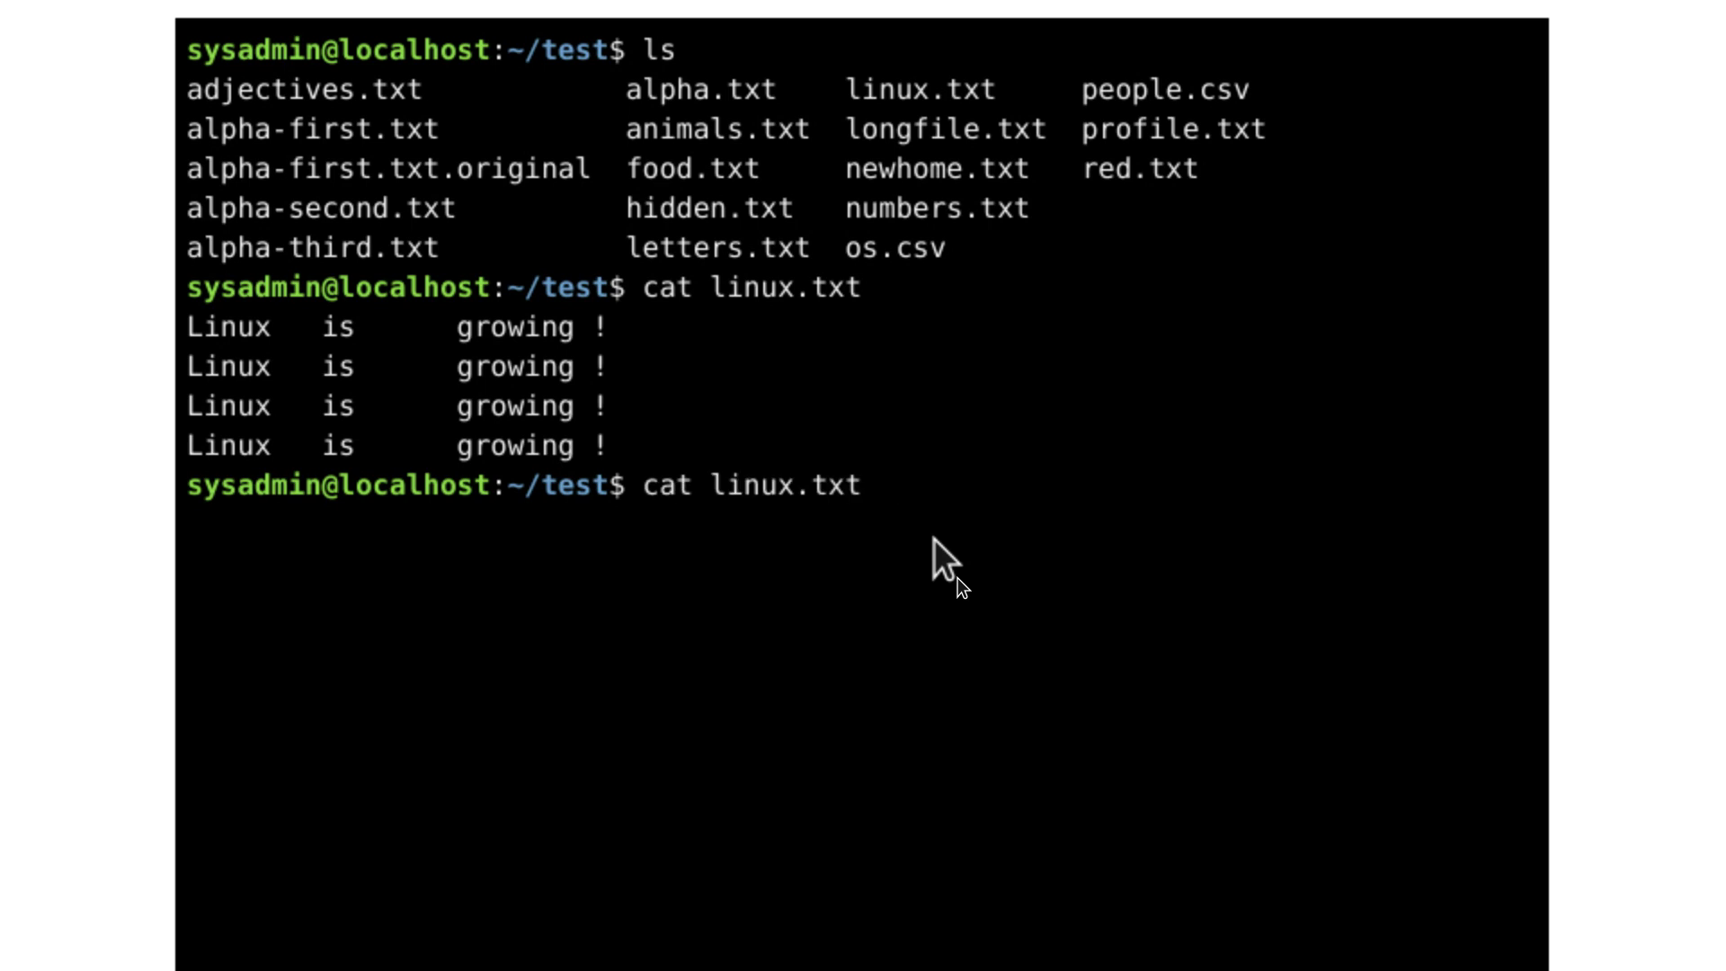
pyautogui.press('Return')
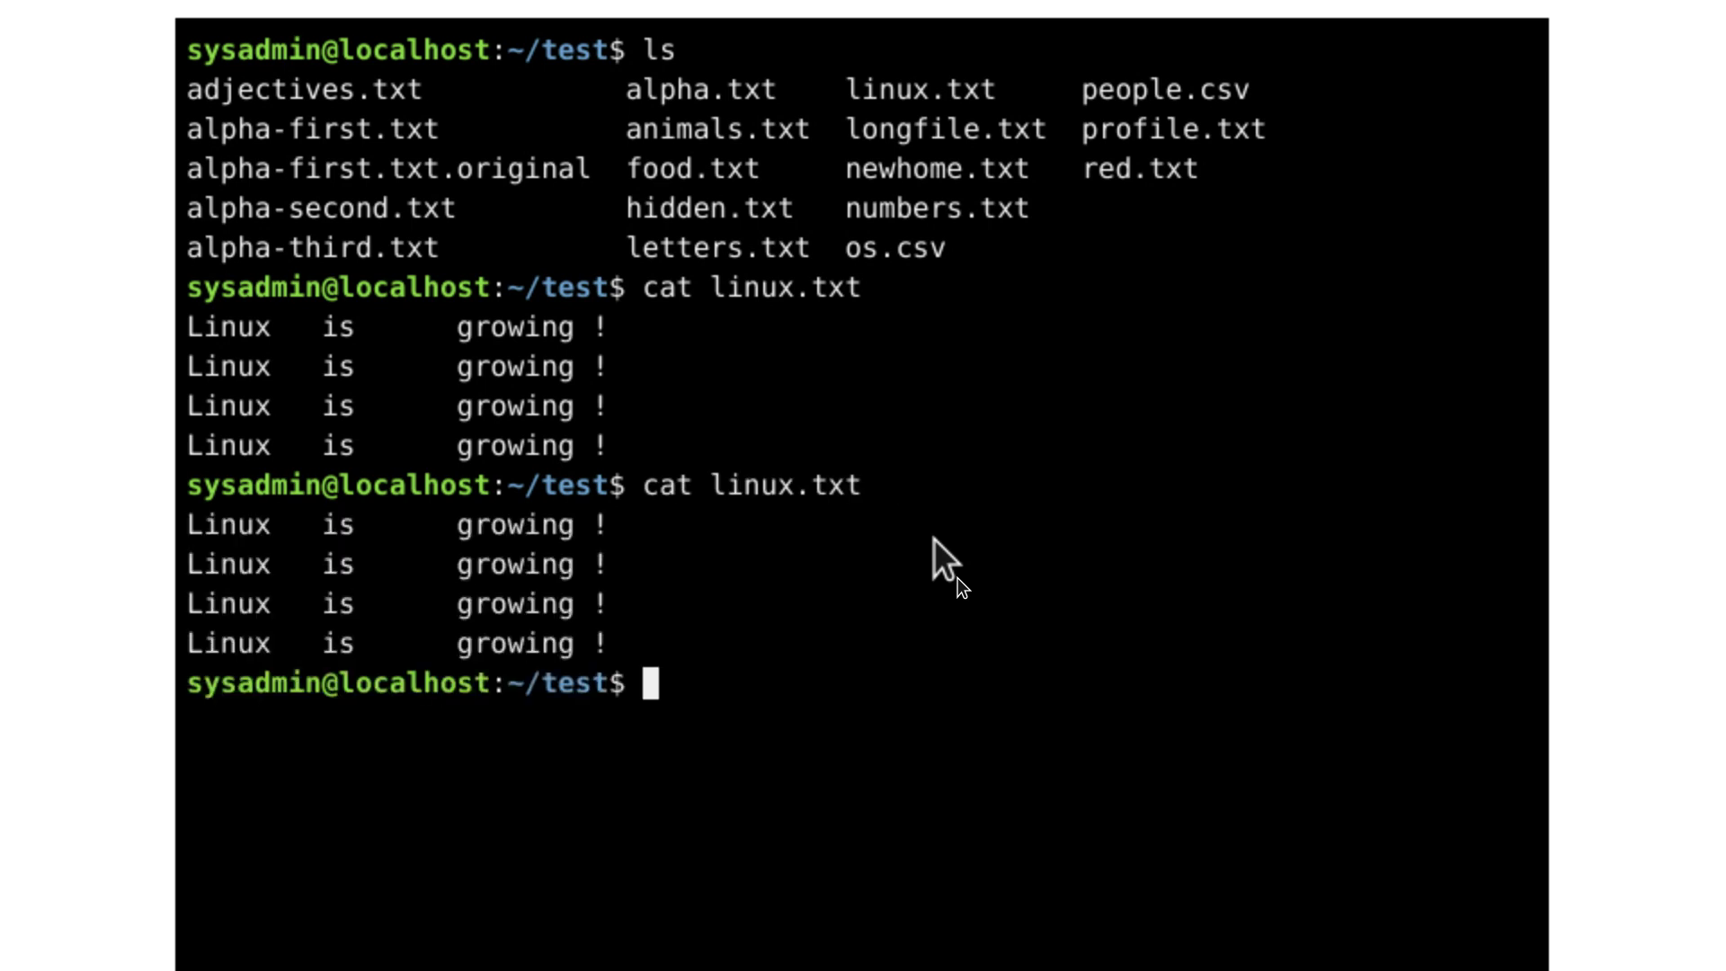
pyautogui.write('ca')
pyautogui.write('t linux.txt')
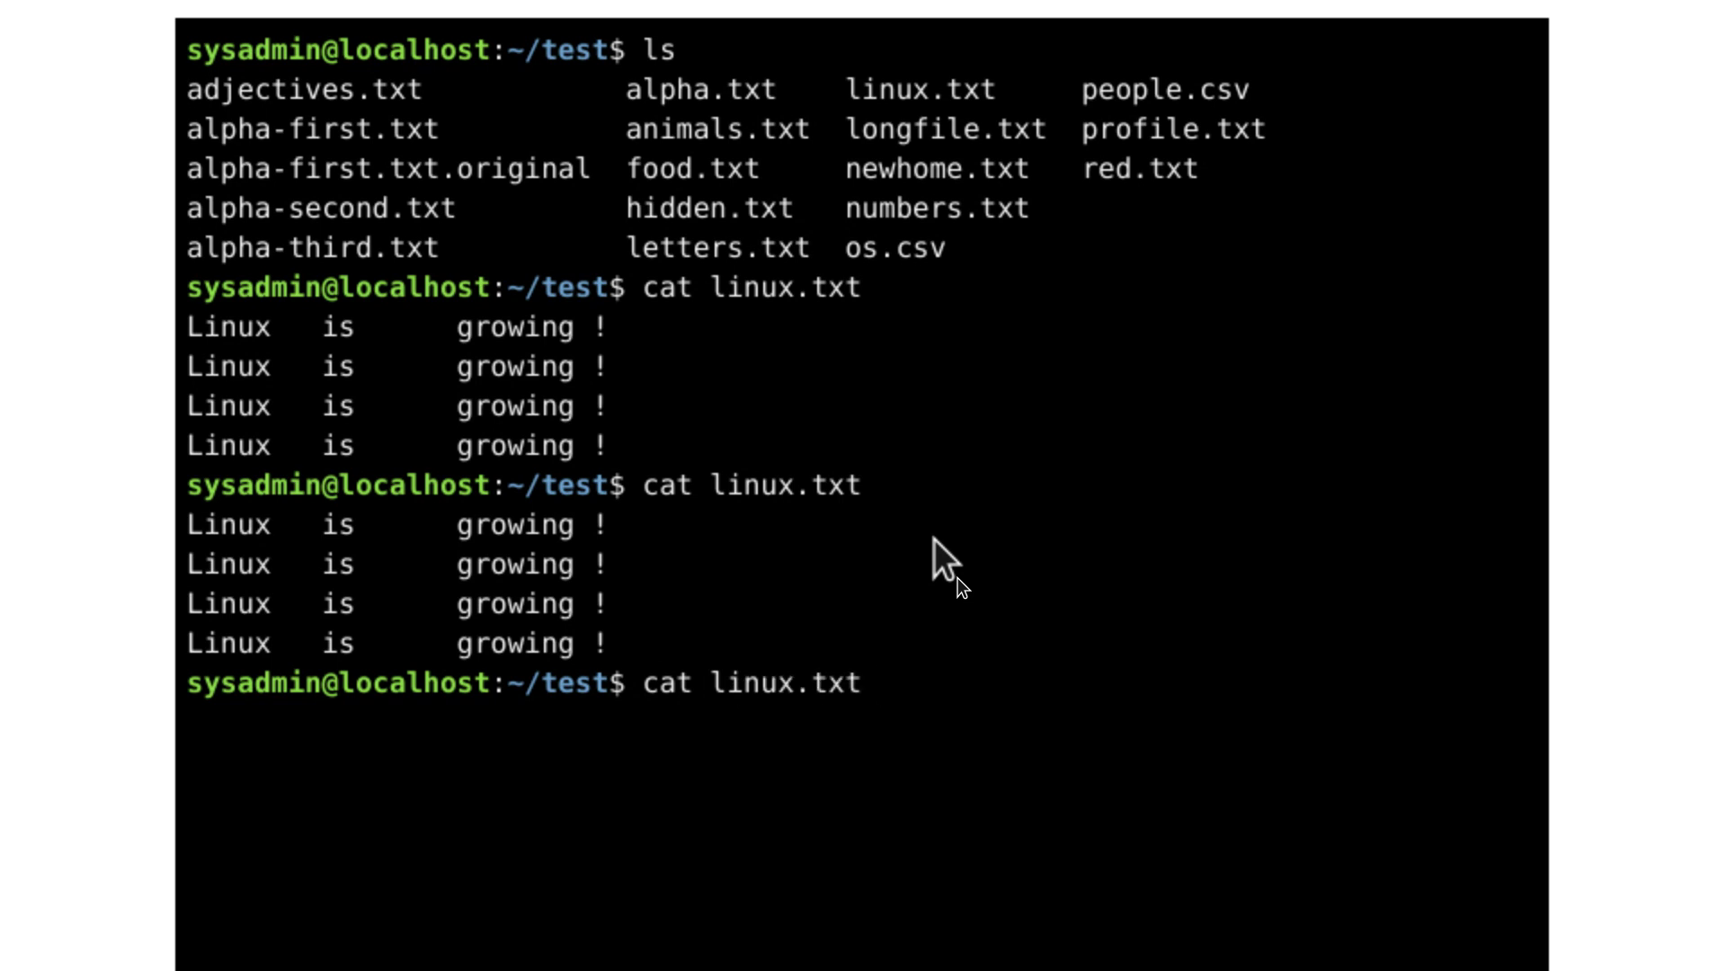
# - Run cat on the bare name 'linux', getting 'No such file or directory', then clear the screen
pyautogui.press('BackSpace')
pyautogui.press('BackSpace')
pyautogui.press('BackSpace')
pyautogui.press('BackSpace')
pyautogui.press('Return')
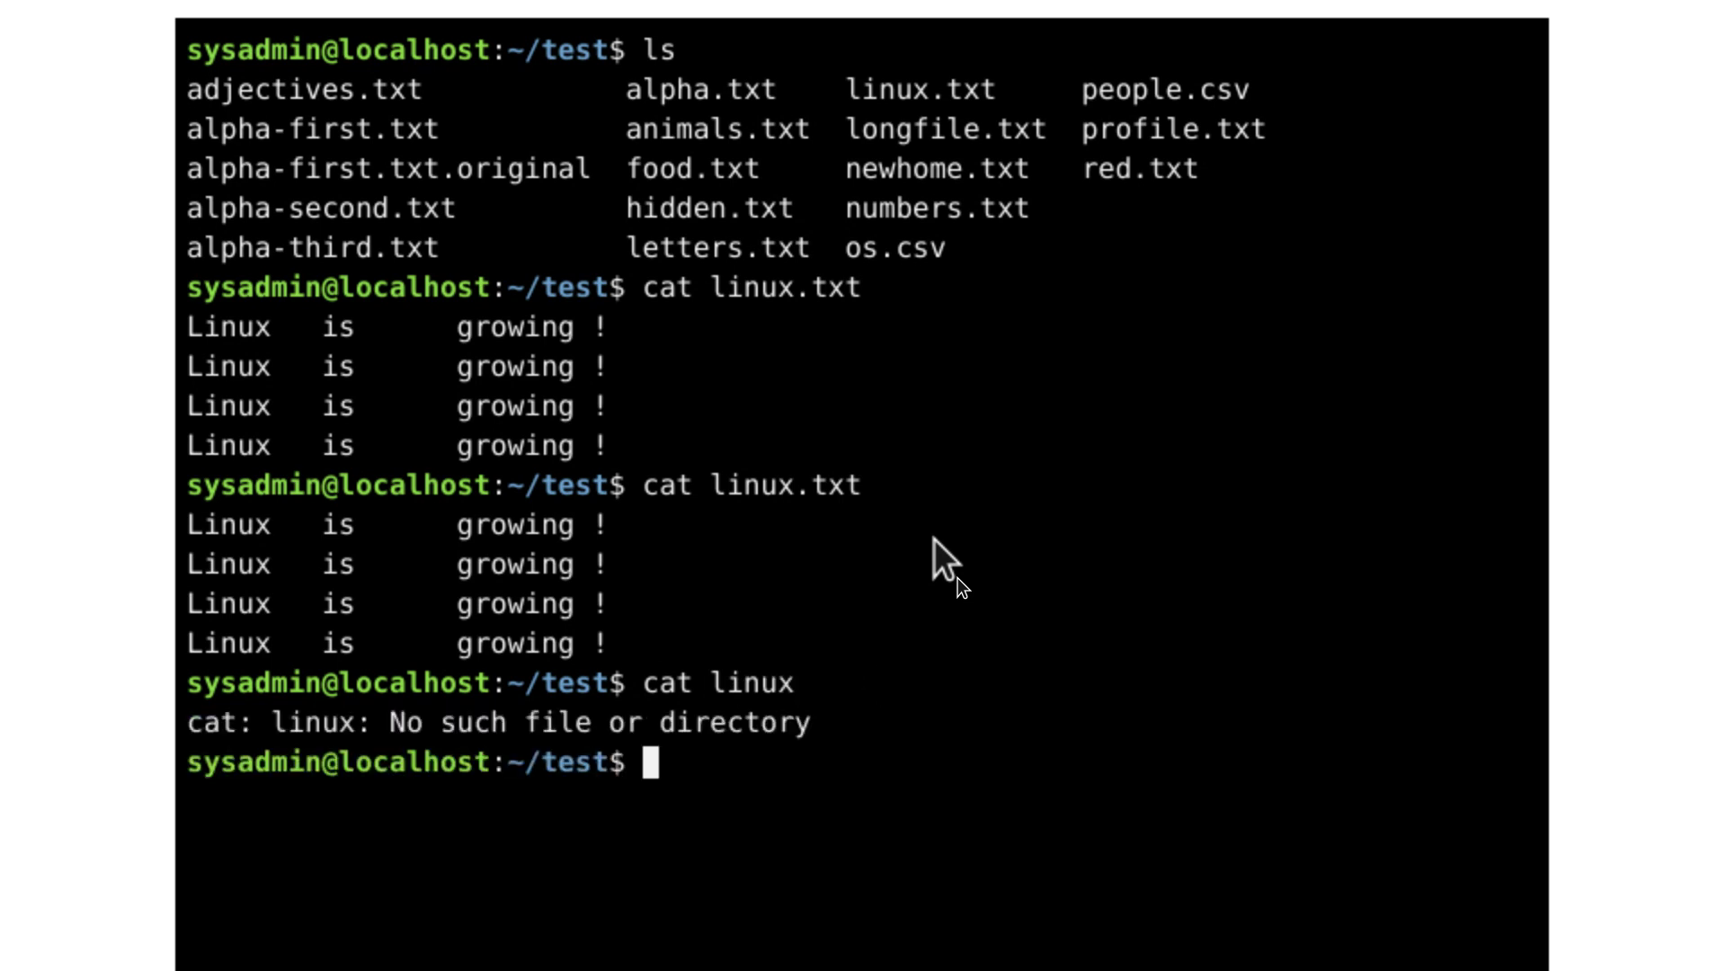
pyautogui.press('Up')
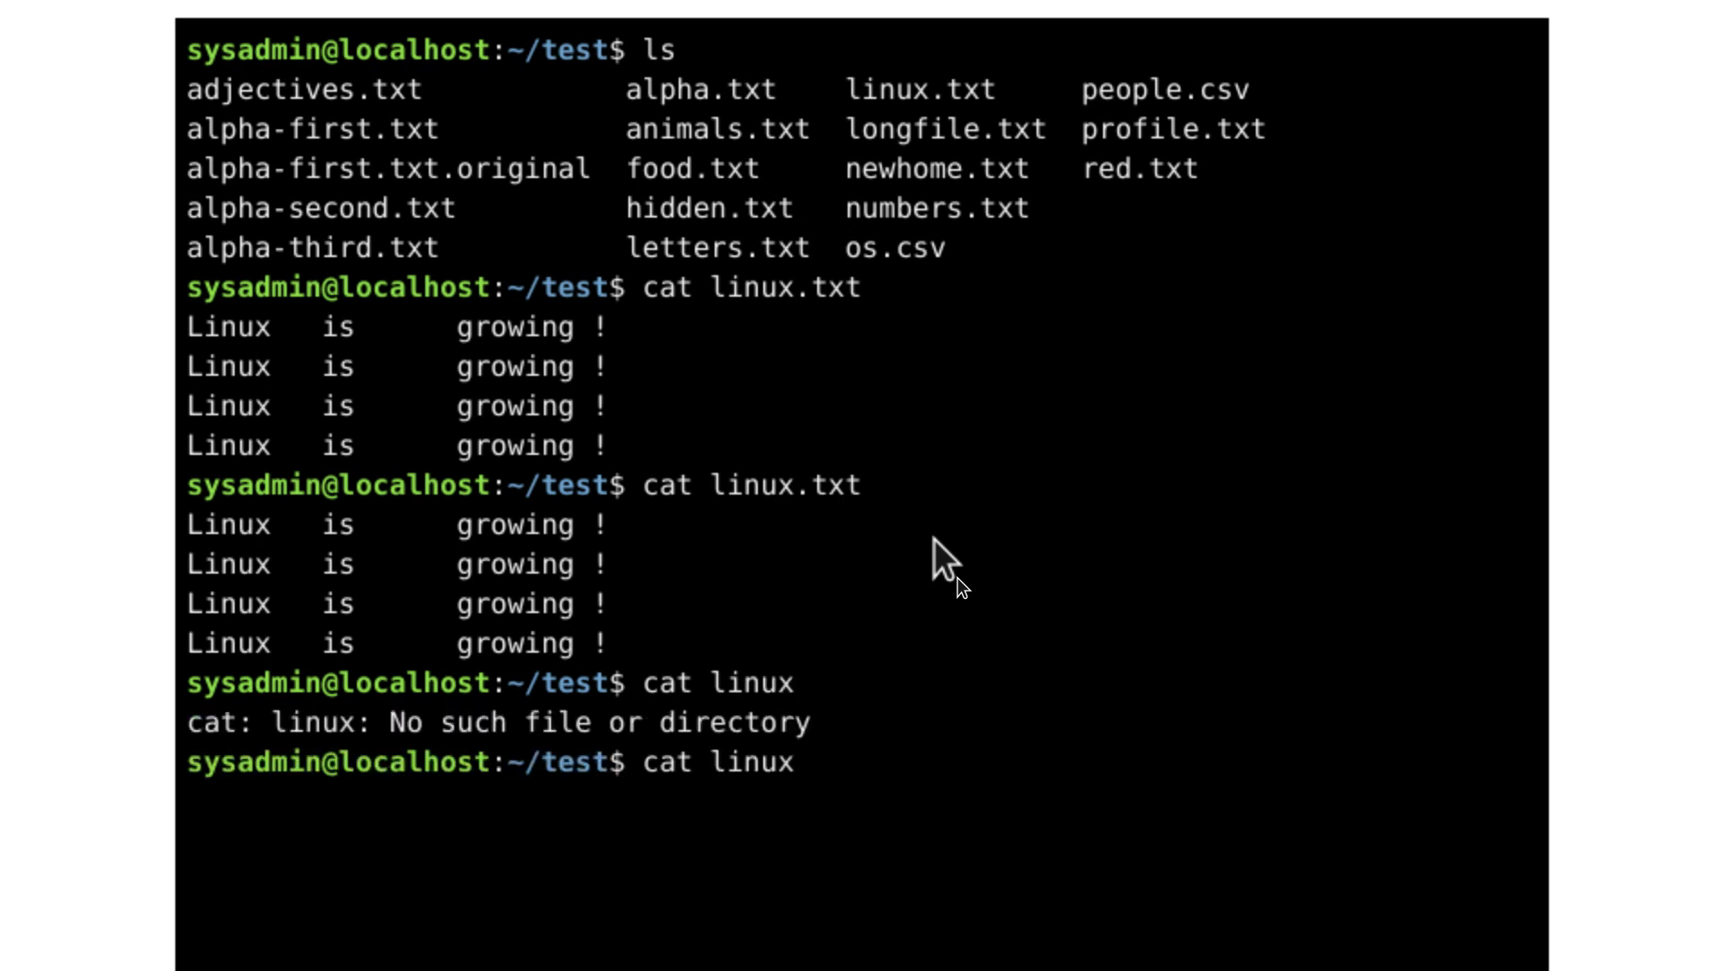
pyautogui.write('.txt')
pyautogui.press('Return')
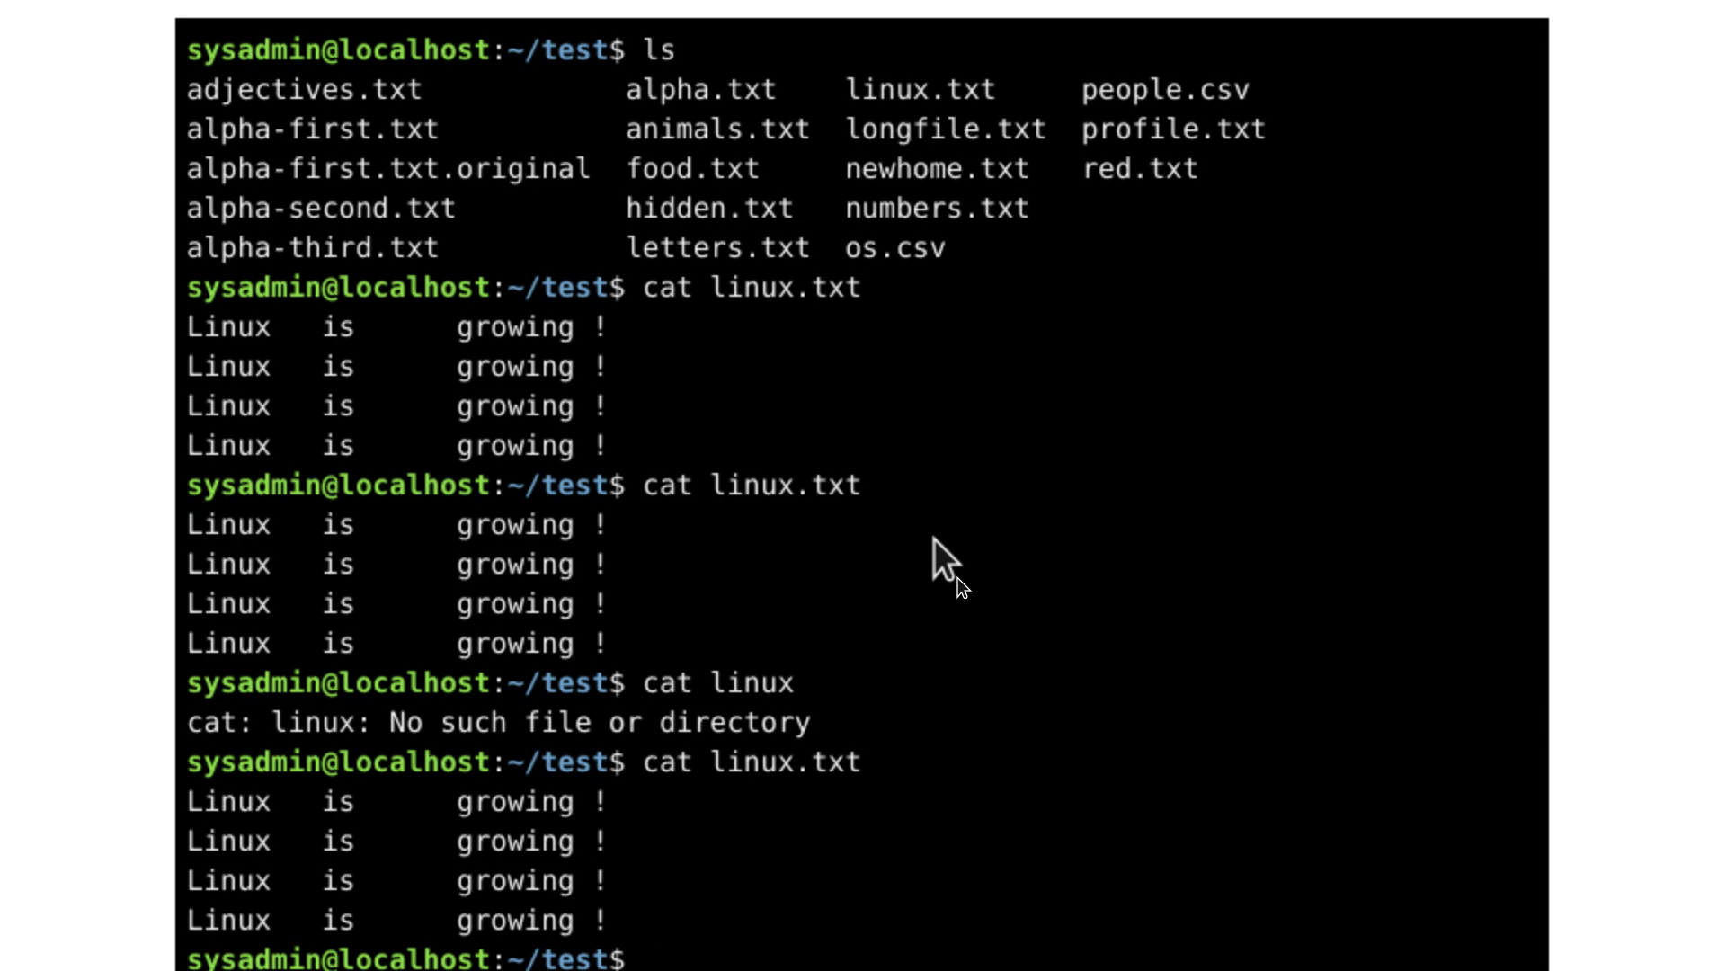
pyautogui.write('clear')
pyautogui.press('Return')
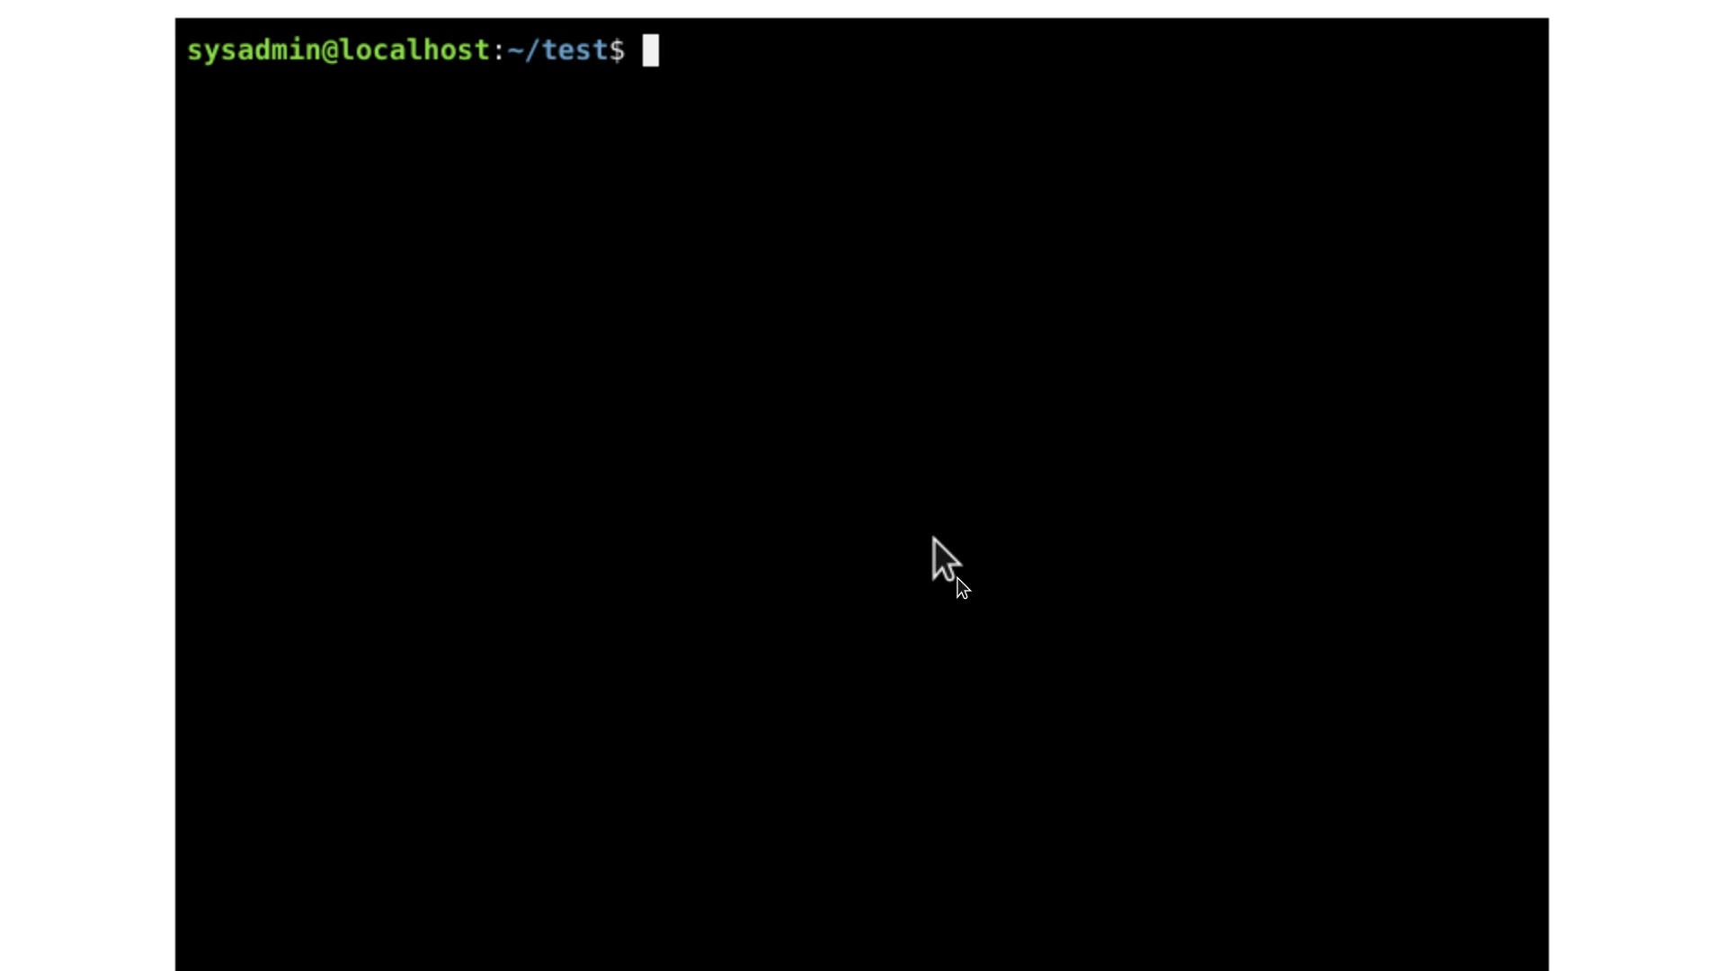
pyautogui.write('ls')
# - List ~/test, tab-complete 'cat f' to food.txt, then trim the unrun line back to 'cat'
pyautogui.press('Return')
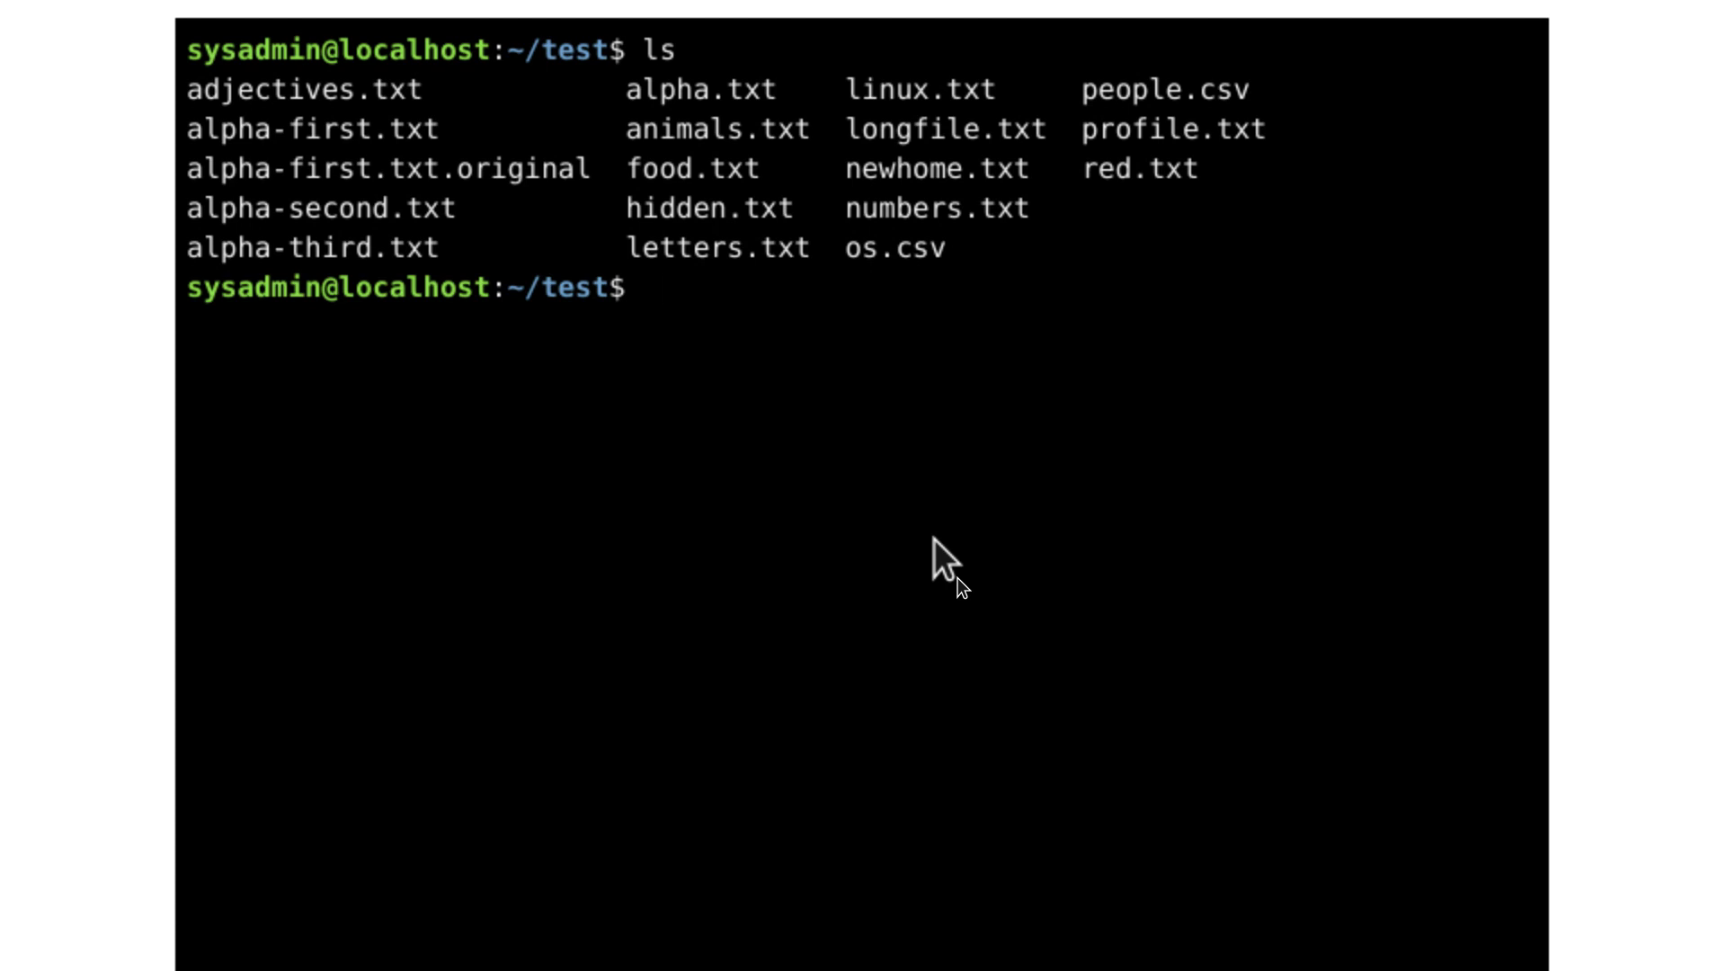
pyautogui.write('cat ')
pyautogui.write('f')
pyautogui.press('Tab')
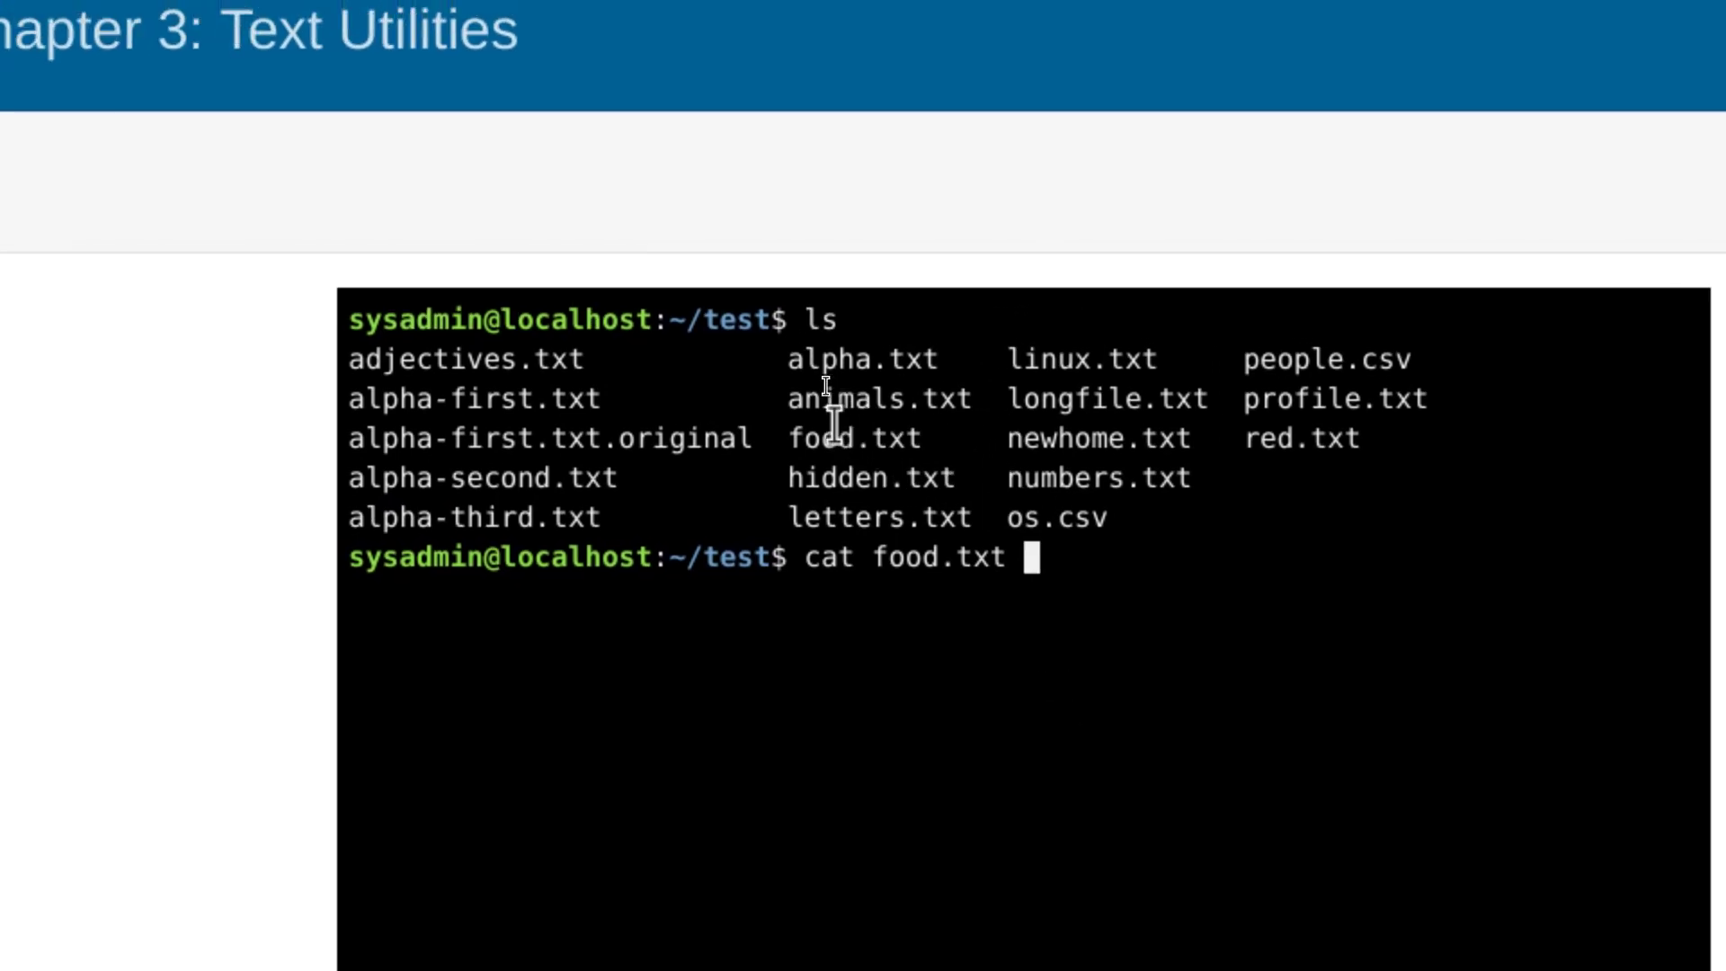
pyautogui.moveTo(816, 431)
pyautogui.mouseDown()
pyautogui.moveTo(947, 432)
pyautogui.moveTo(879, 429)
pyautogui.mouseUp()
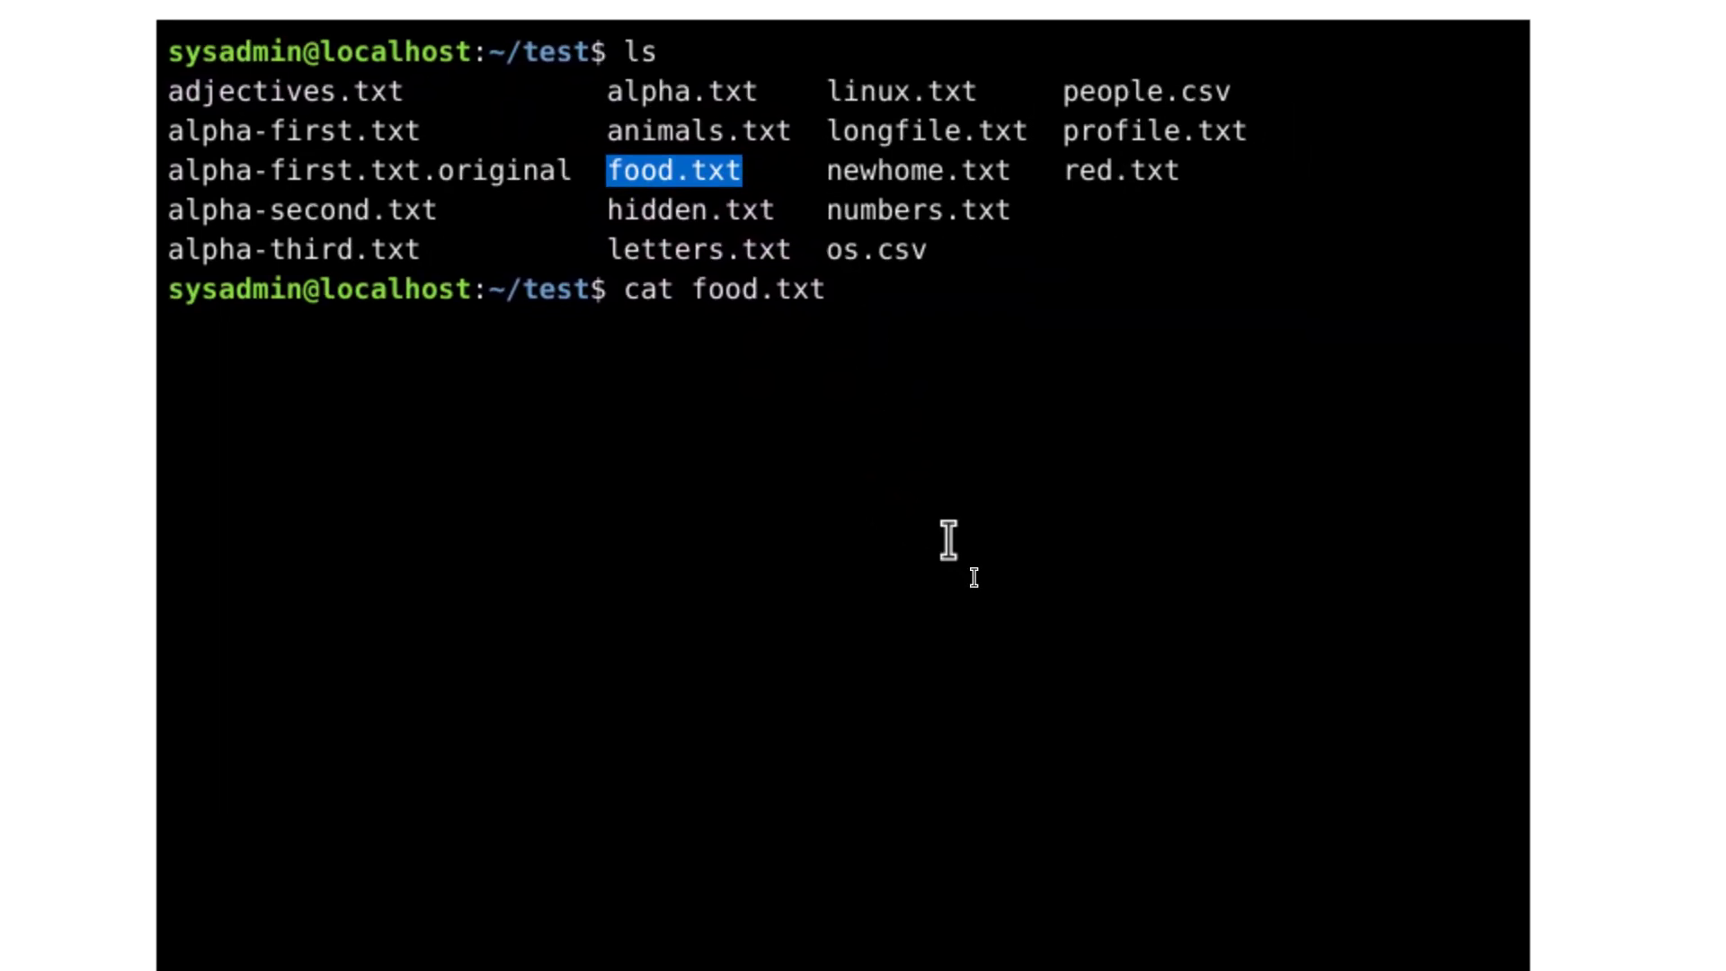
pyautogui.click(948, 539)
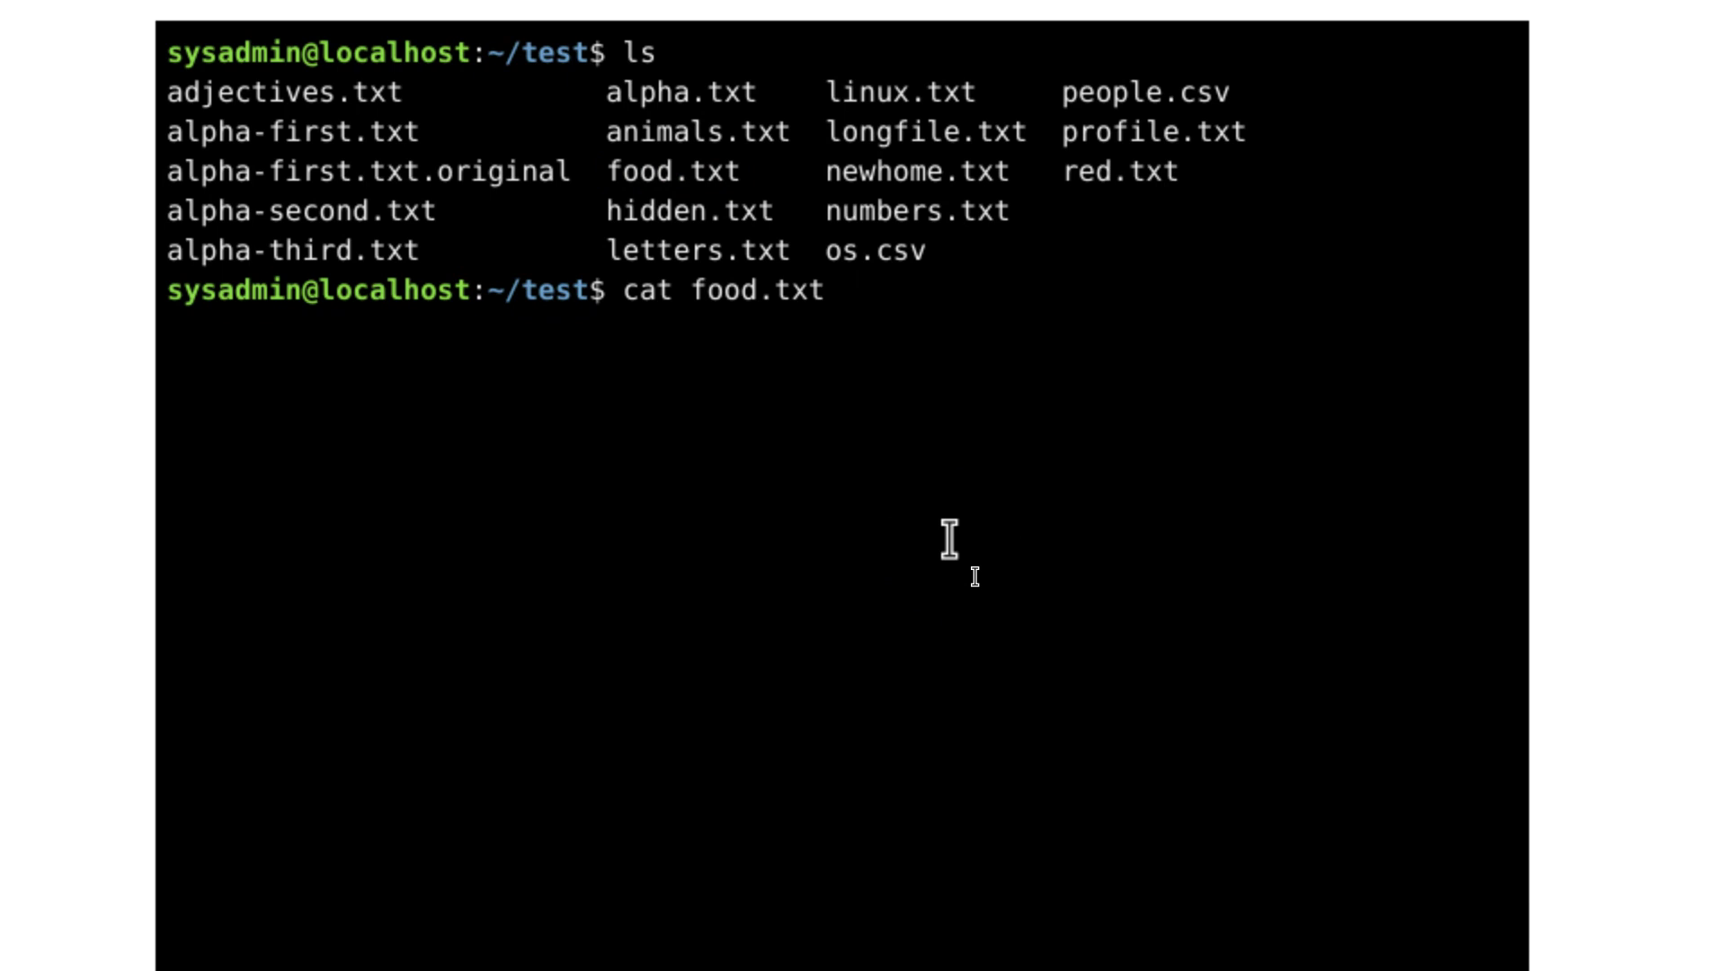
pyautogui.press('BackSpace')
pyautogui.press('BackSpace')
pyautogui.press('BackSpace')
pyautogui.press('BackSpace')
pyautogui.press('BackSpace')
pyautogui.write('cat ')
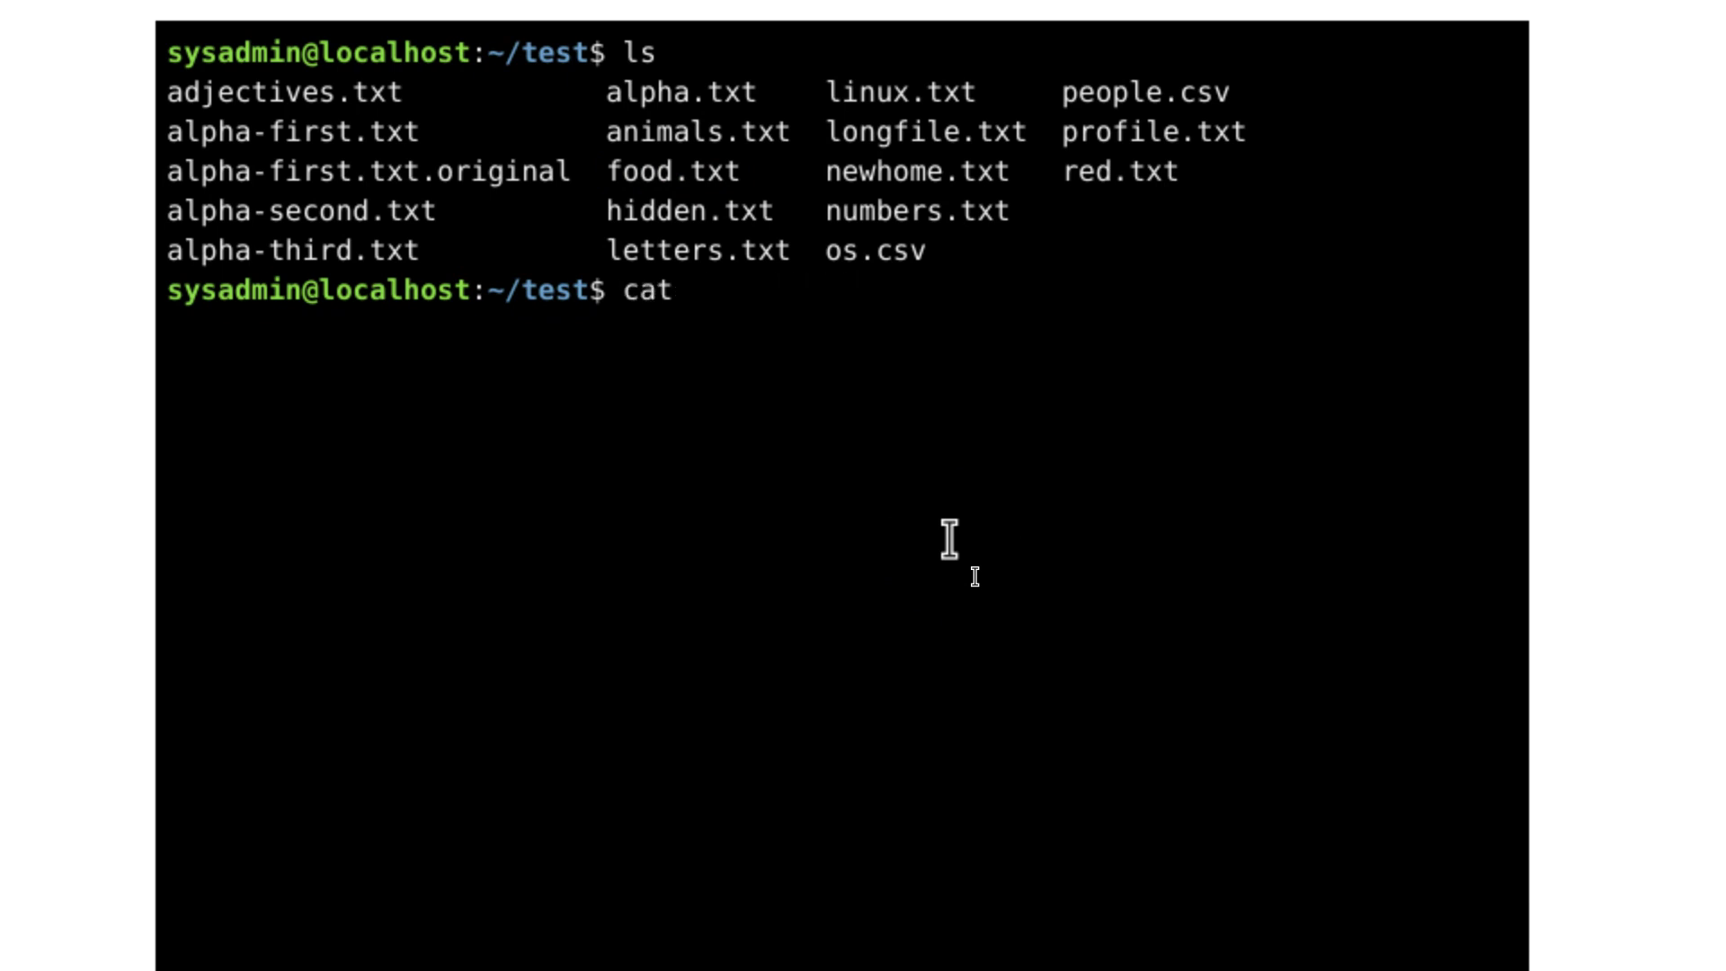
pyautogui.write('alp')
pyautogui.write('ha')
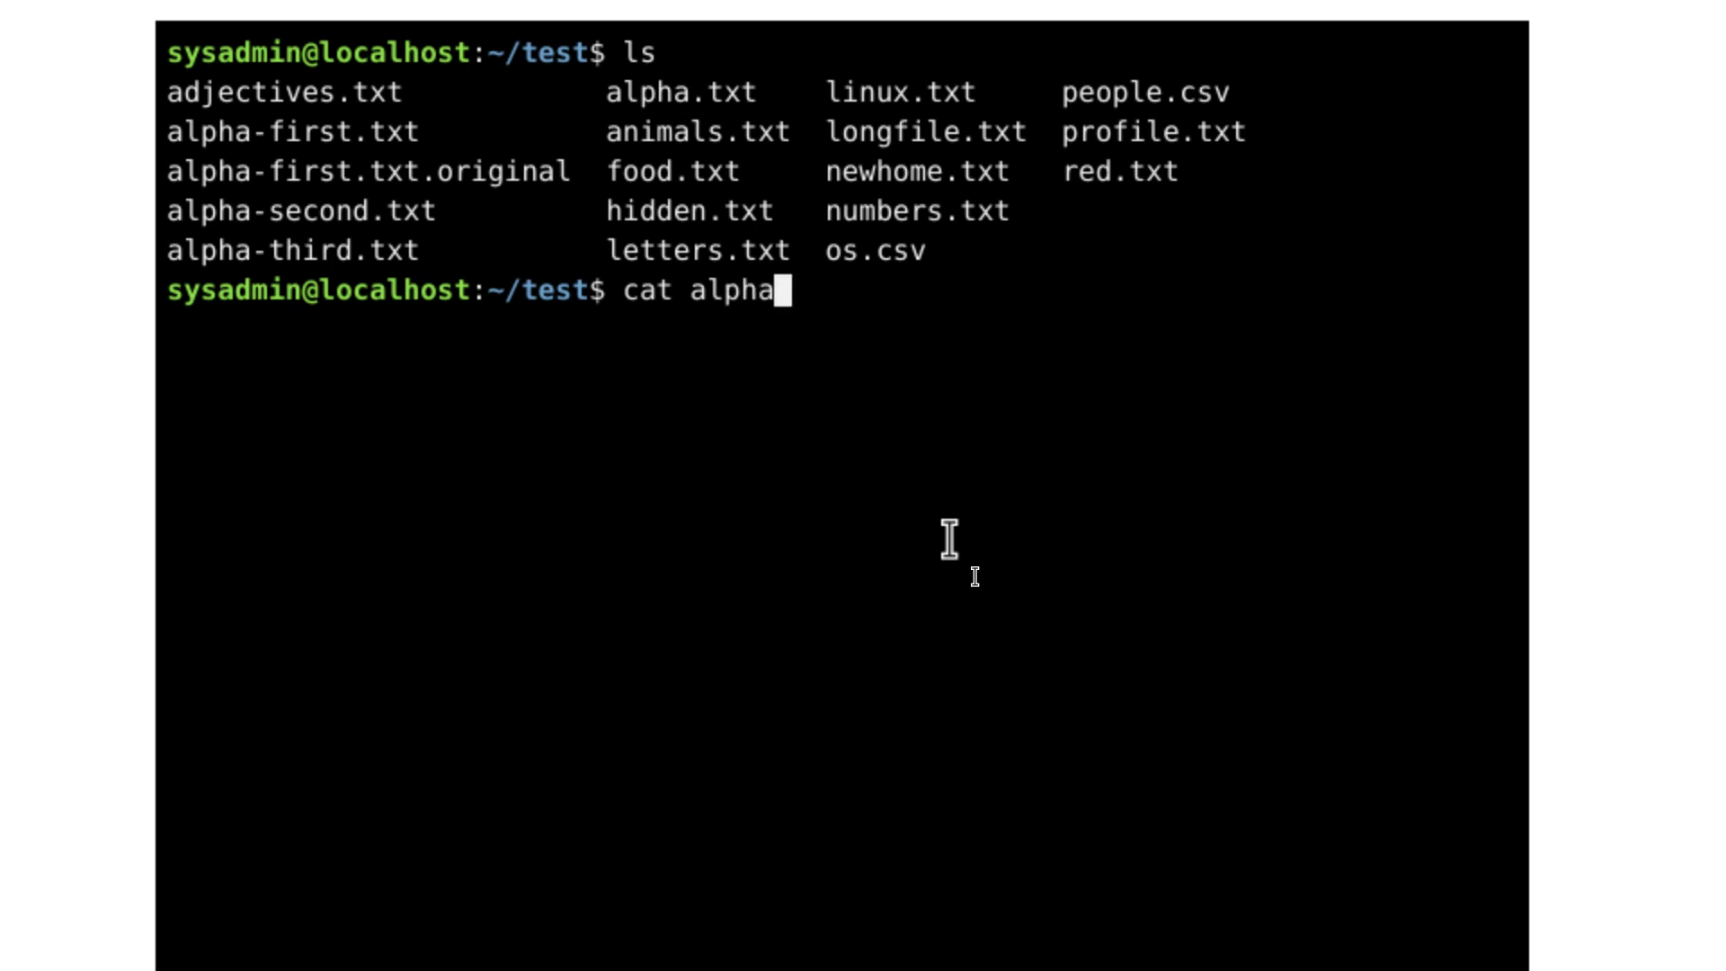
# - Show the file name completions matching 'alpha', then those matching 'alpha-'
pyautogui.press('Tab')
pyautogui.press('Tab')
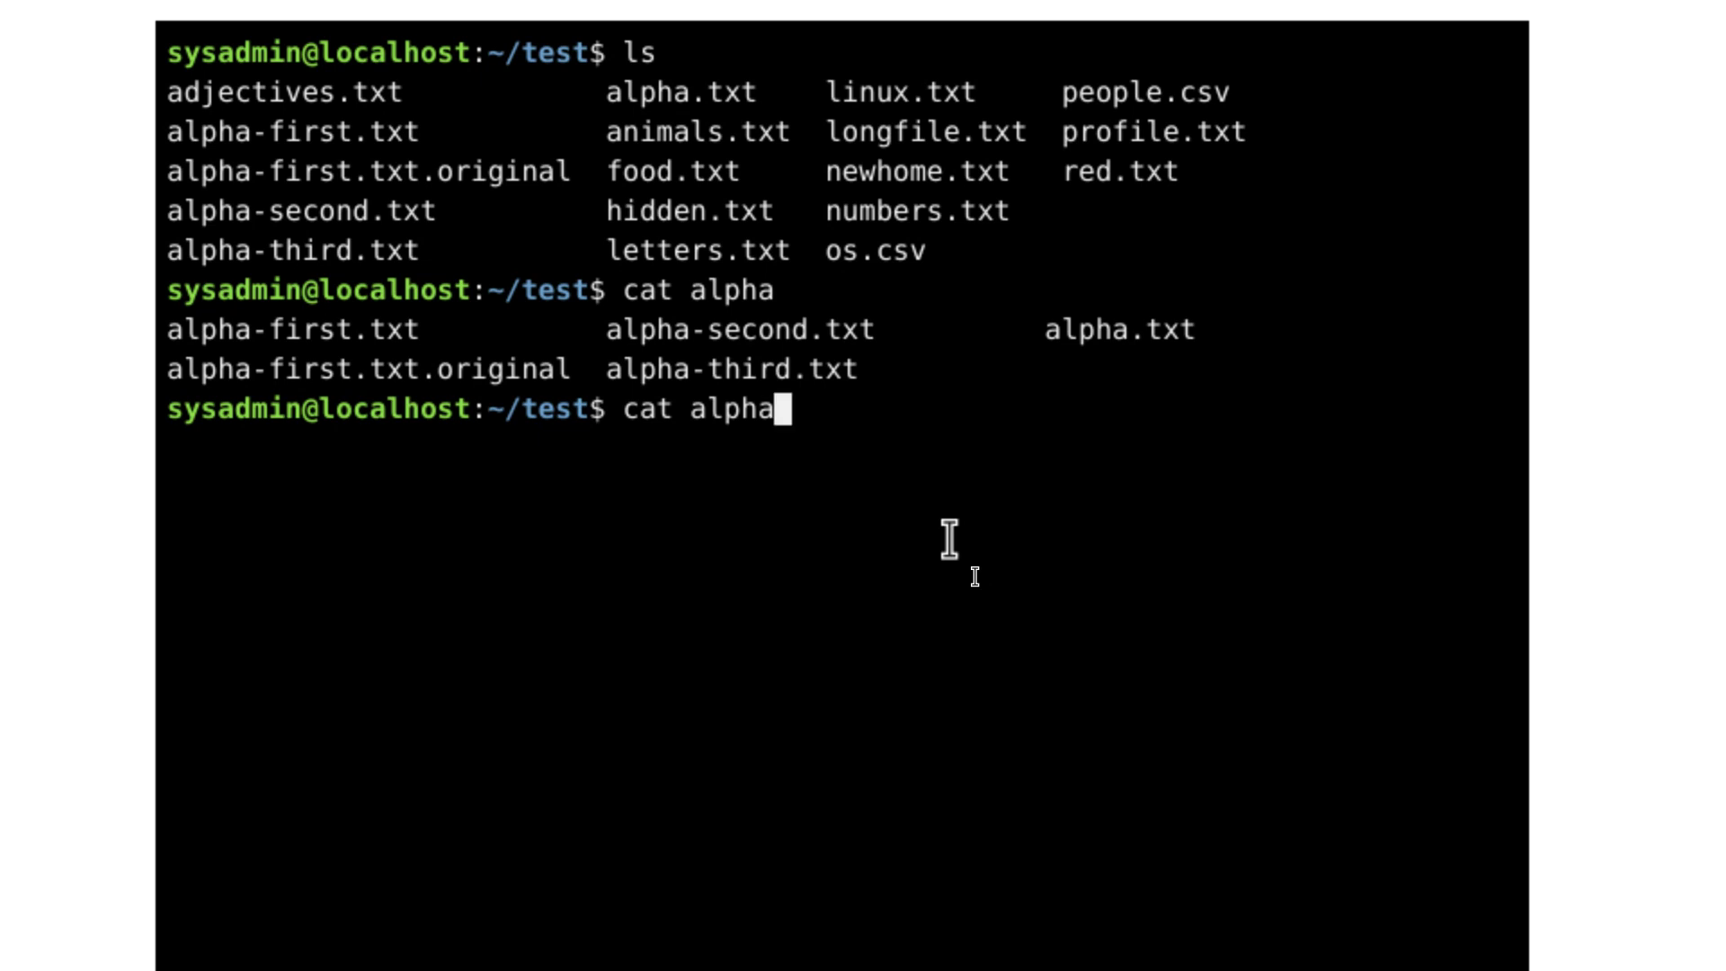
pyautogui.press('Tab')
pyautogui.press('Tab')
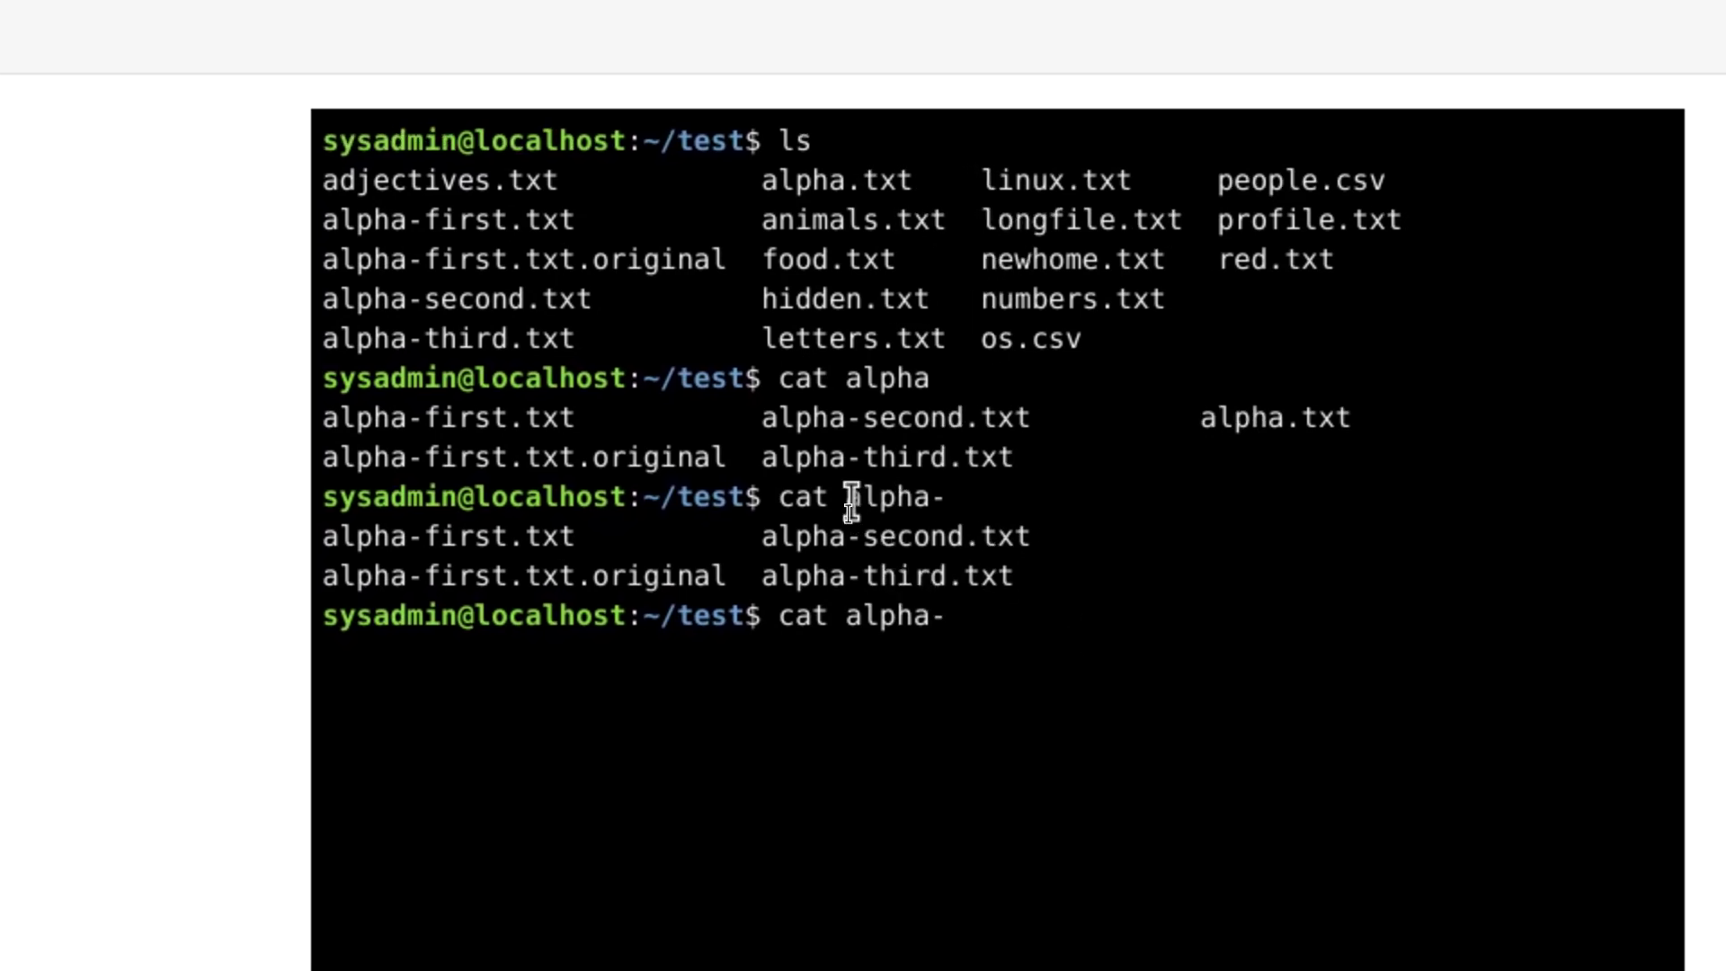
pyautogui.doubleClick(851, 500)
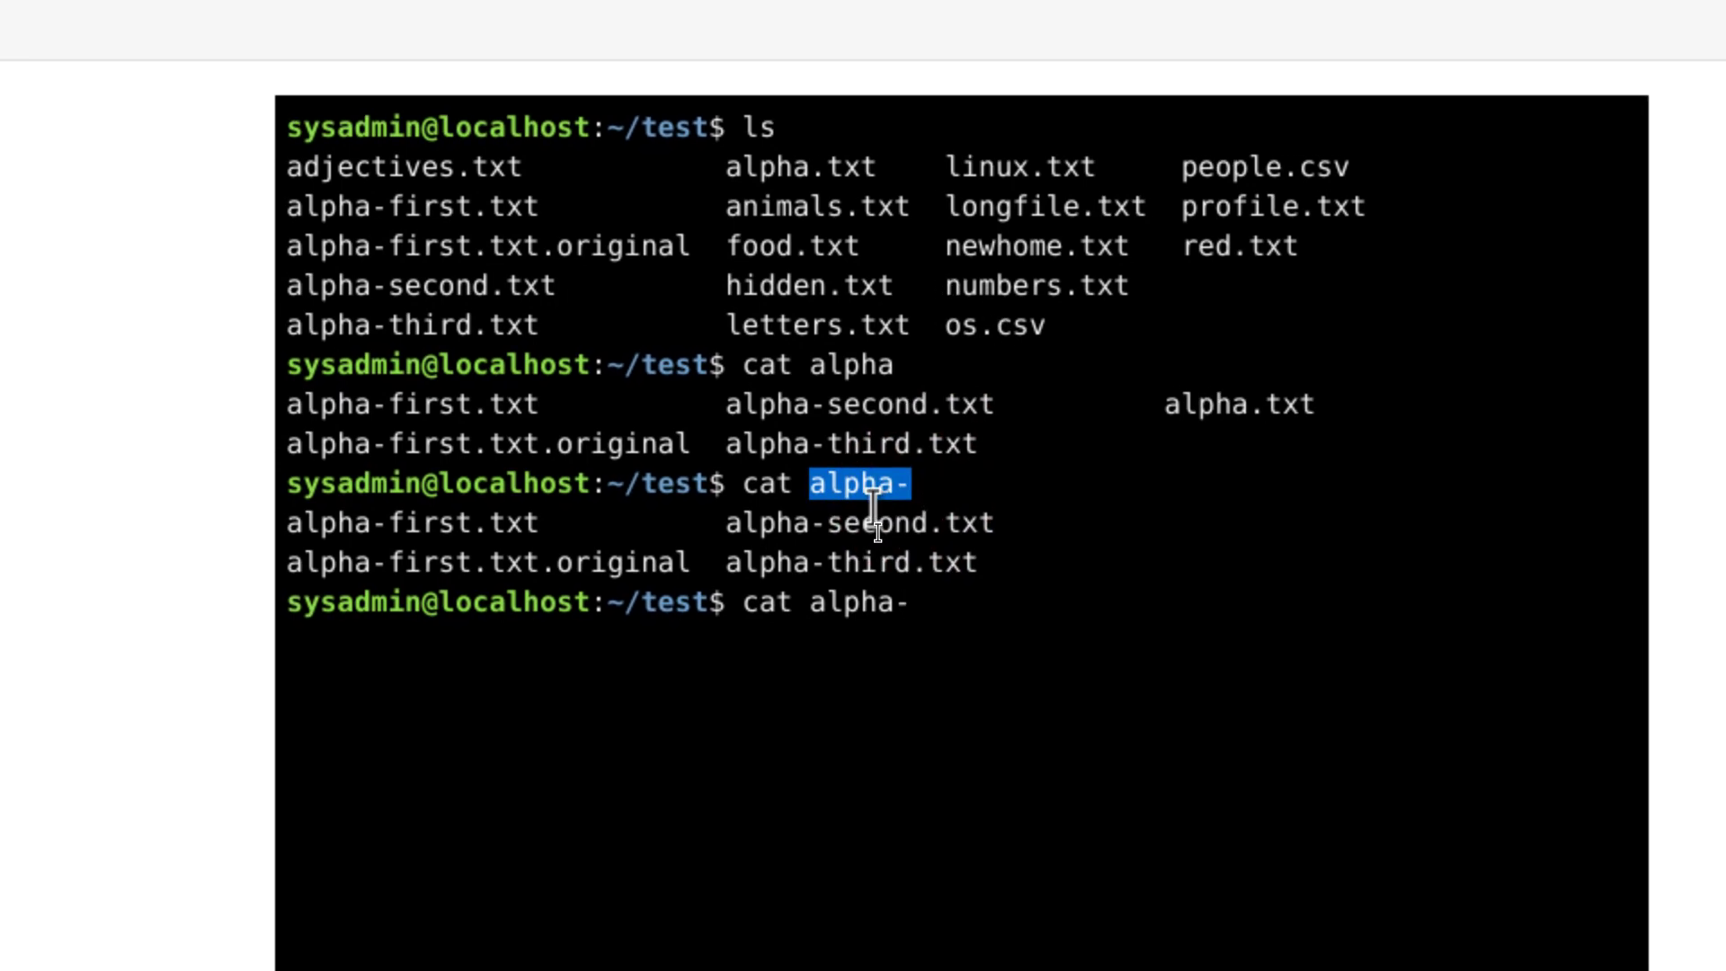
pyautogui.click(947, 547)
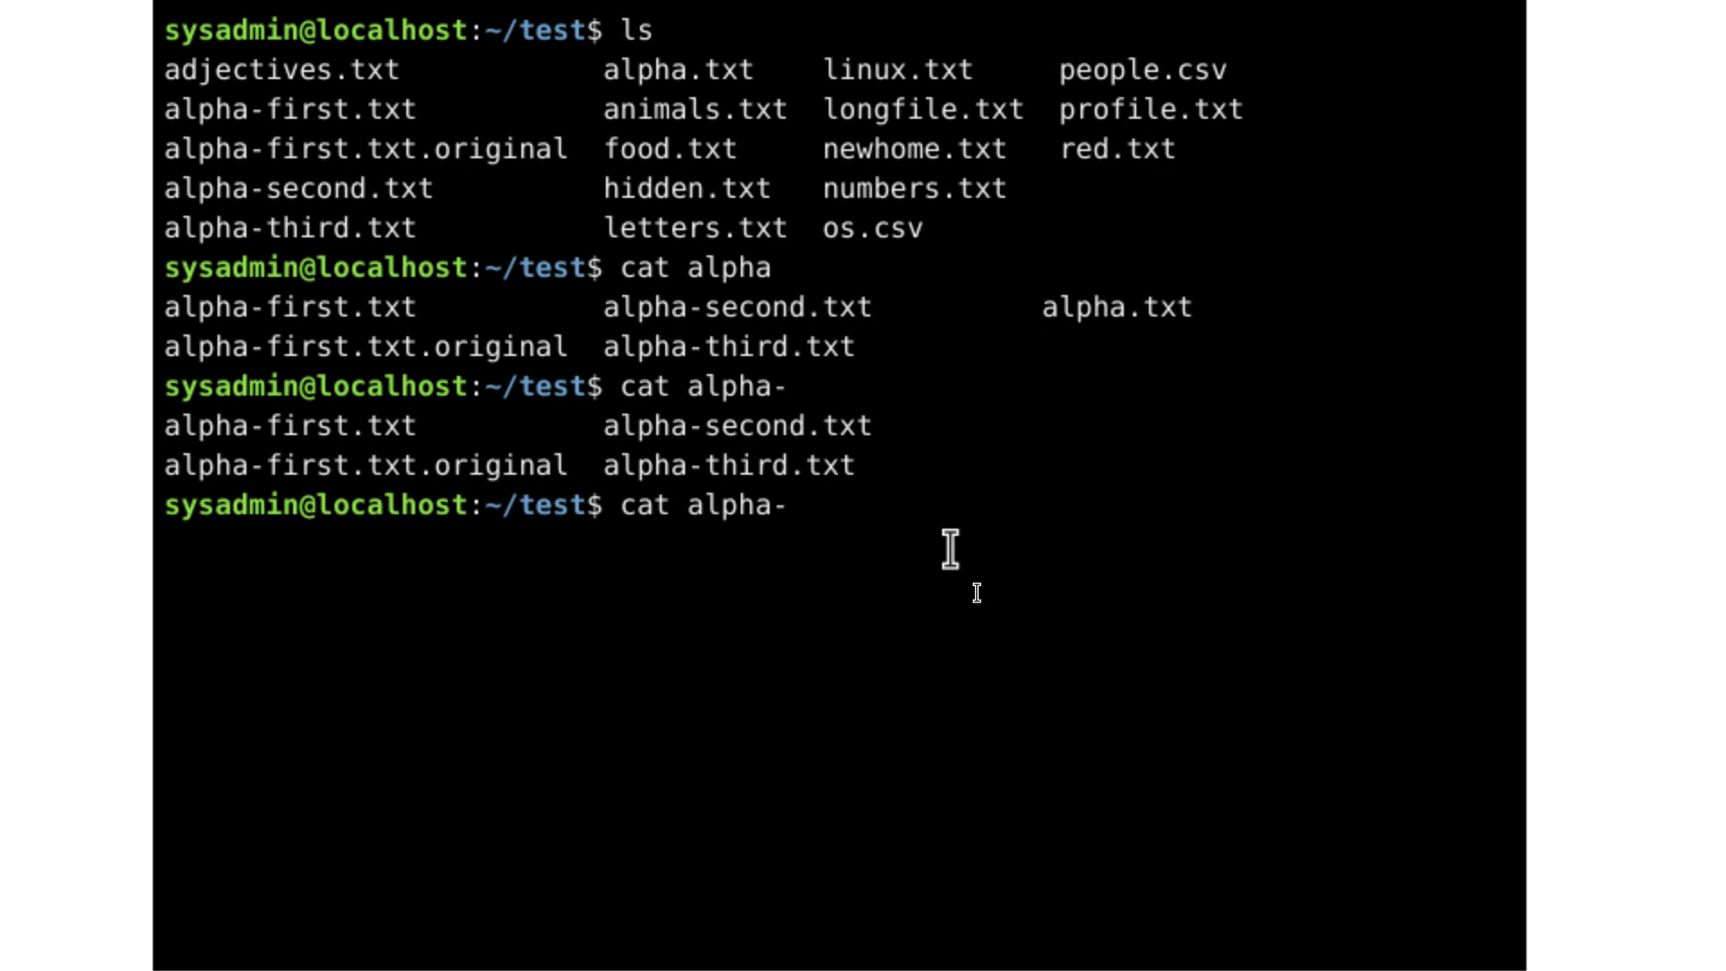
pyautogui.write('f')
# - Tab-complete to alpha-first.txt.original, highlight 'original' in the listing, and erase the line
pyautogui.press('Tab')
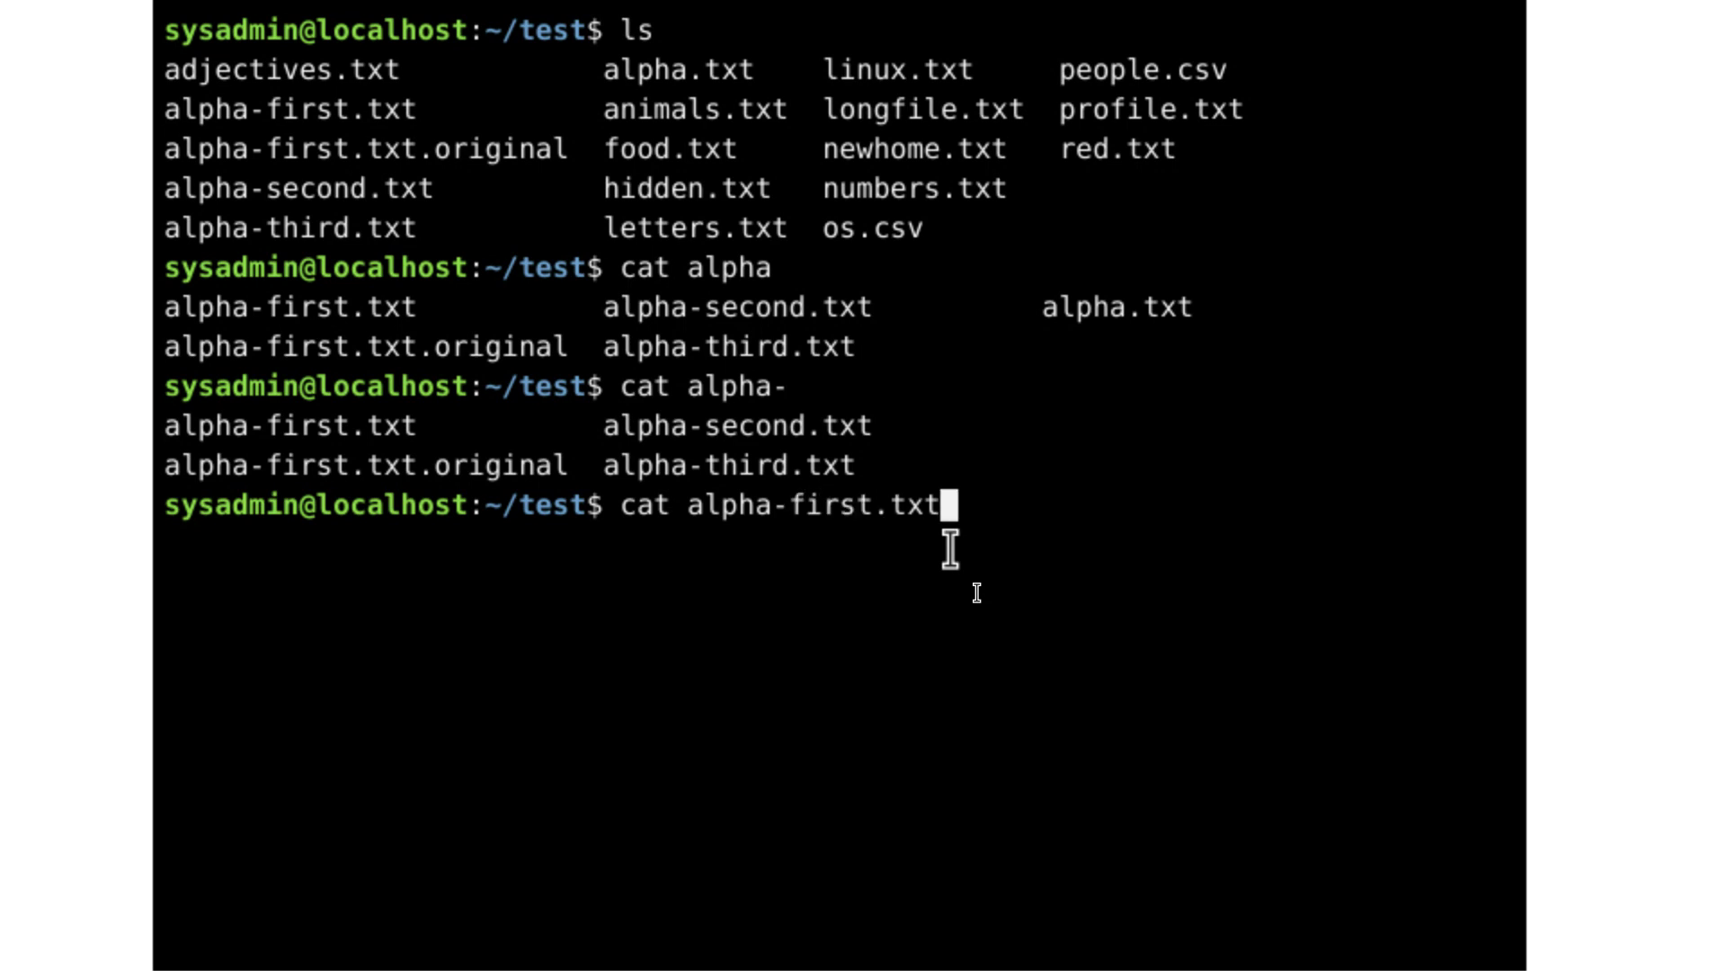
pyautogui.write('.')
pyautogui.press('Tab')
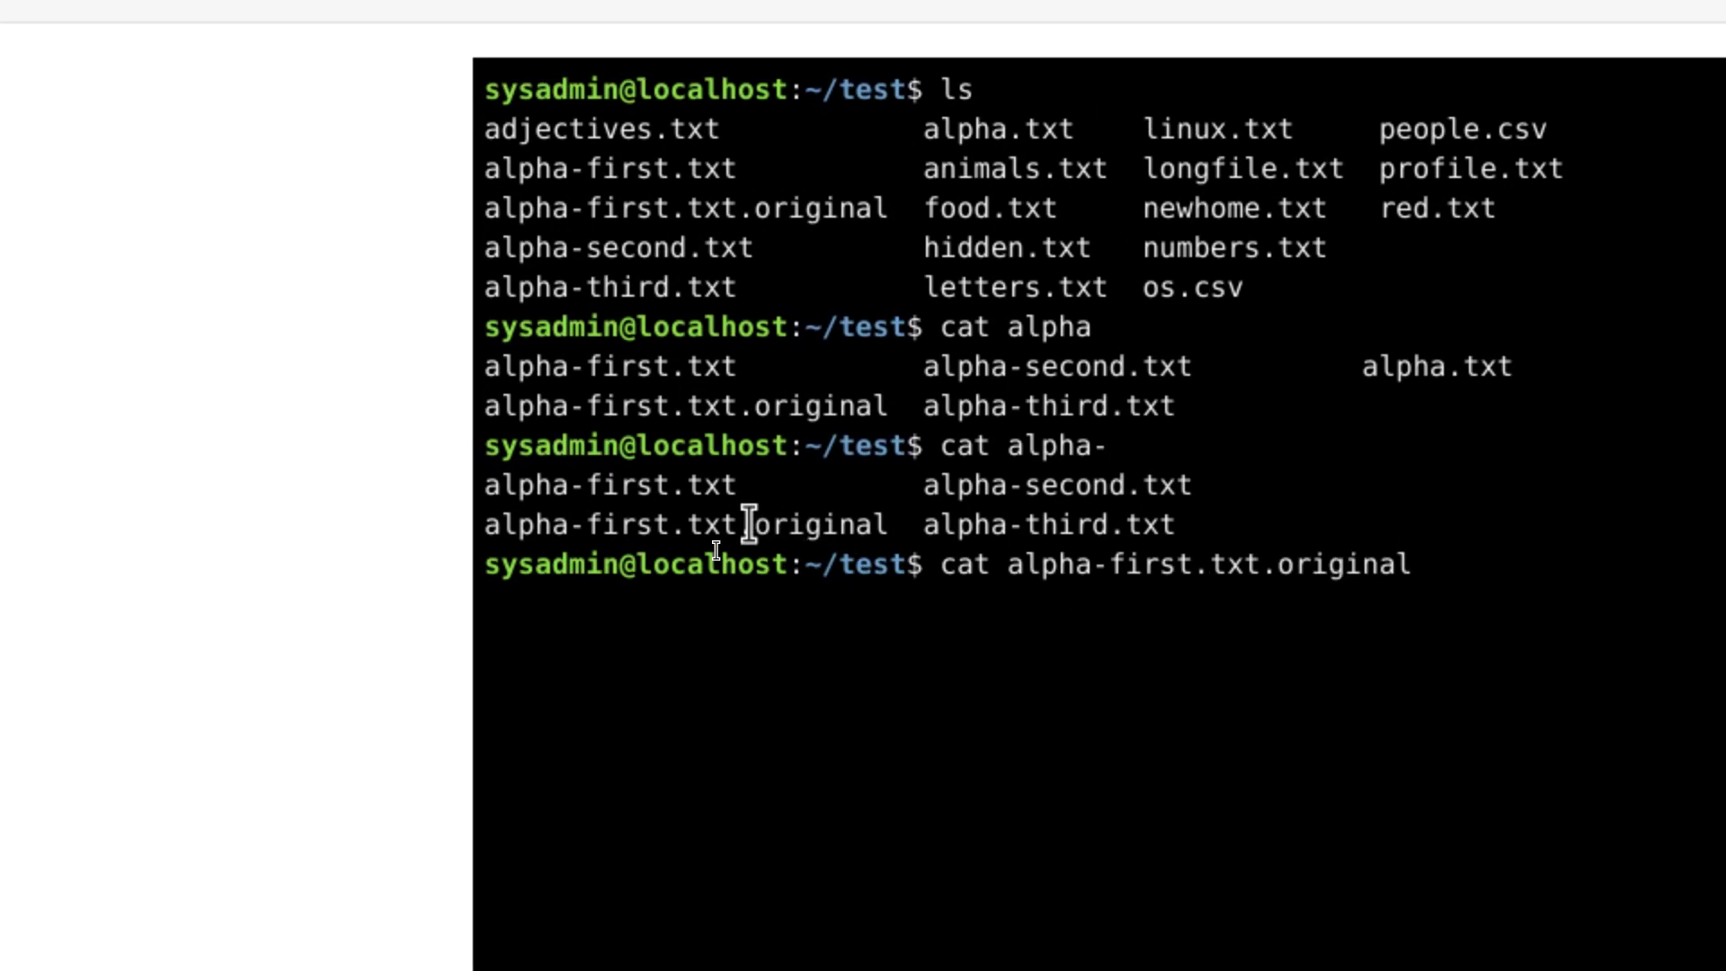
pyautogui.click(747, 524)
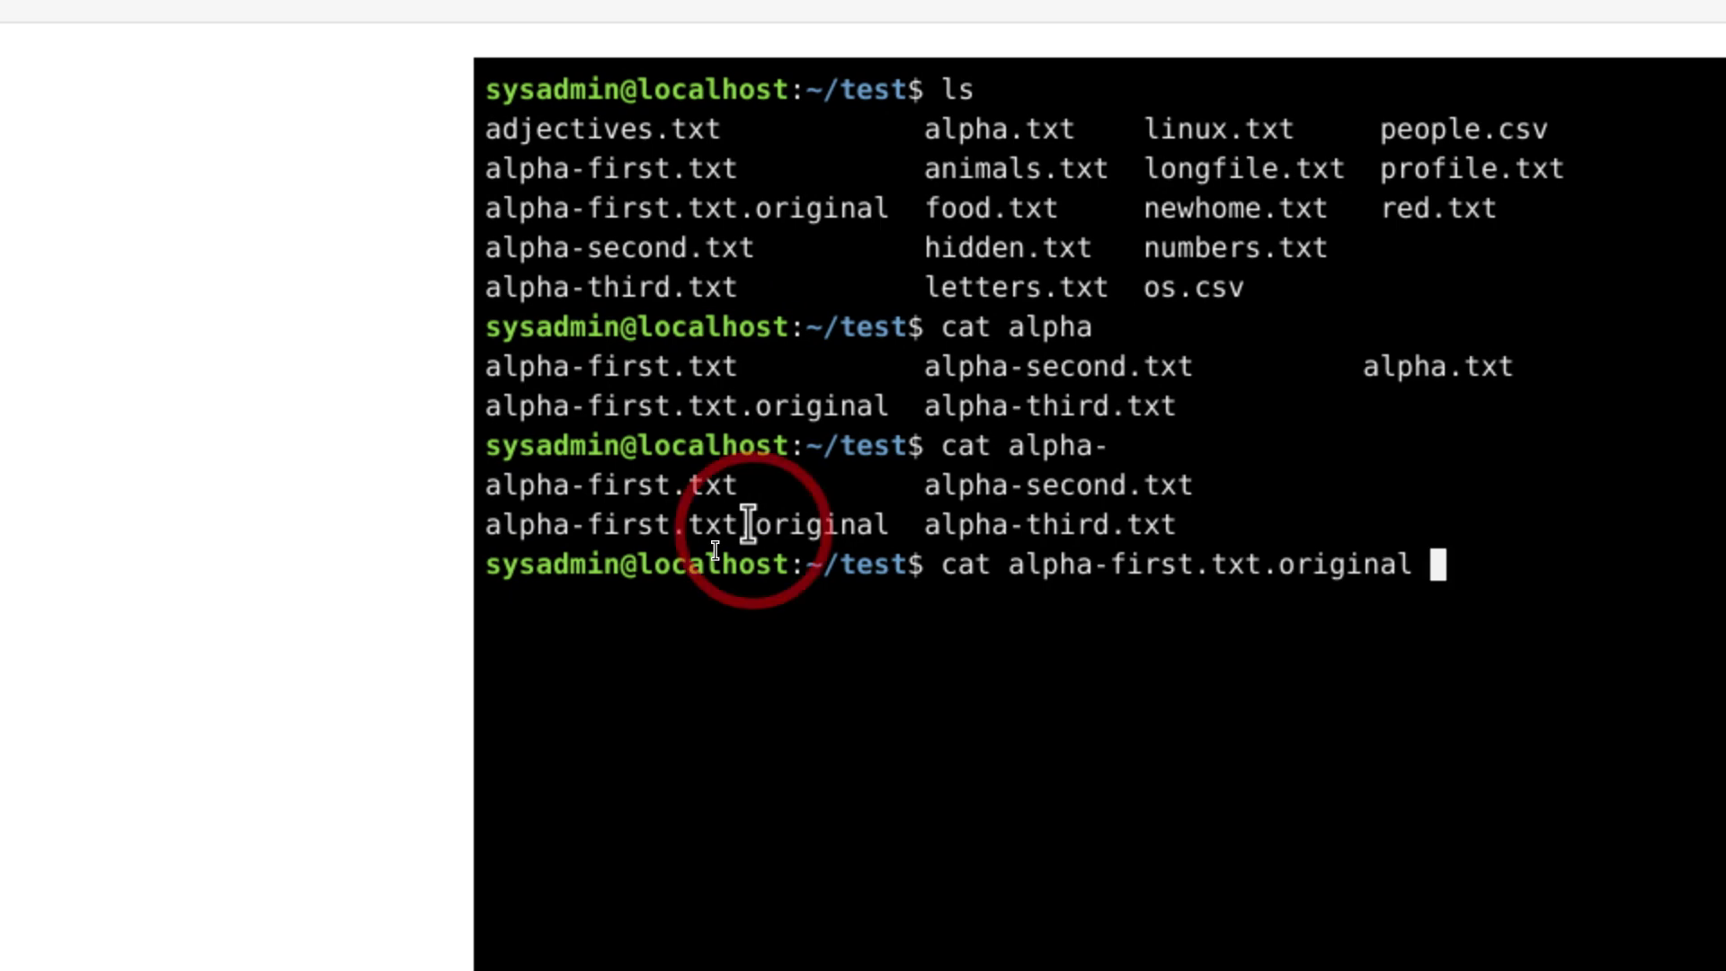
pyautogui.moveTo(747, 524); pyautogui.dragTo(888, 524)
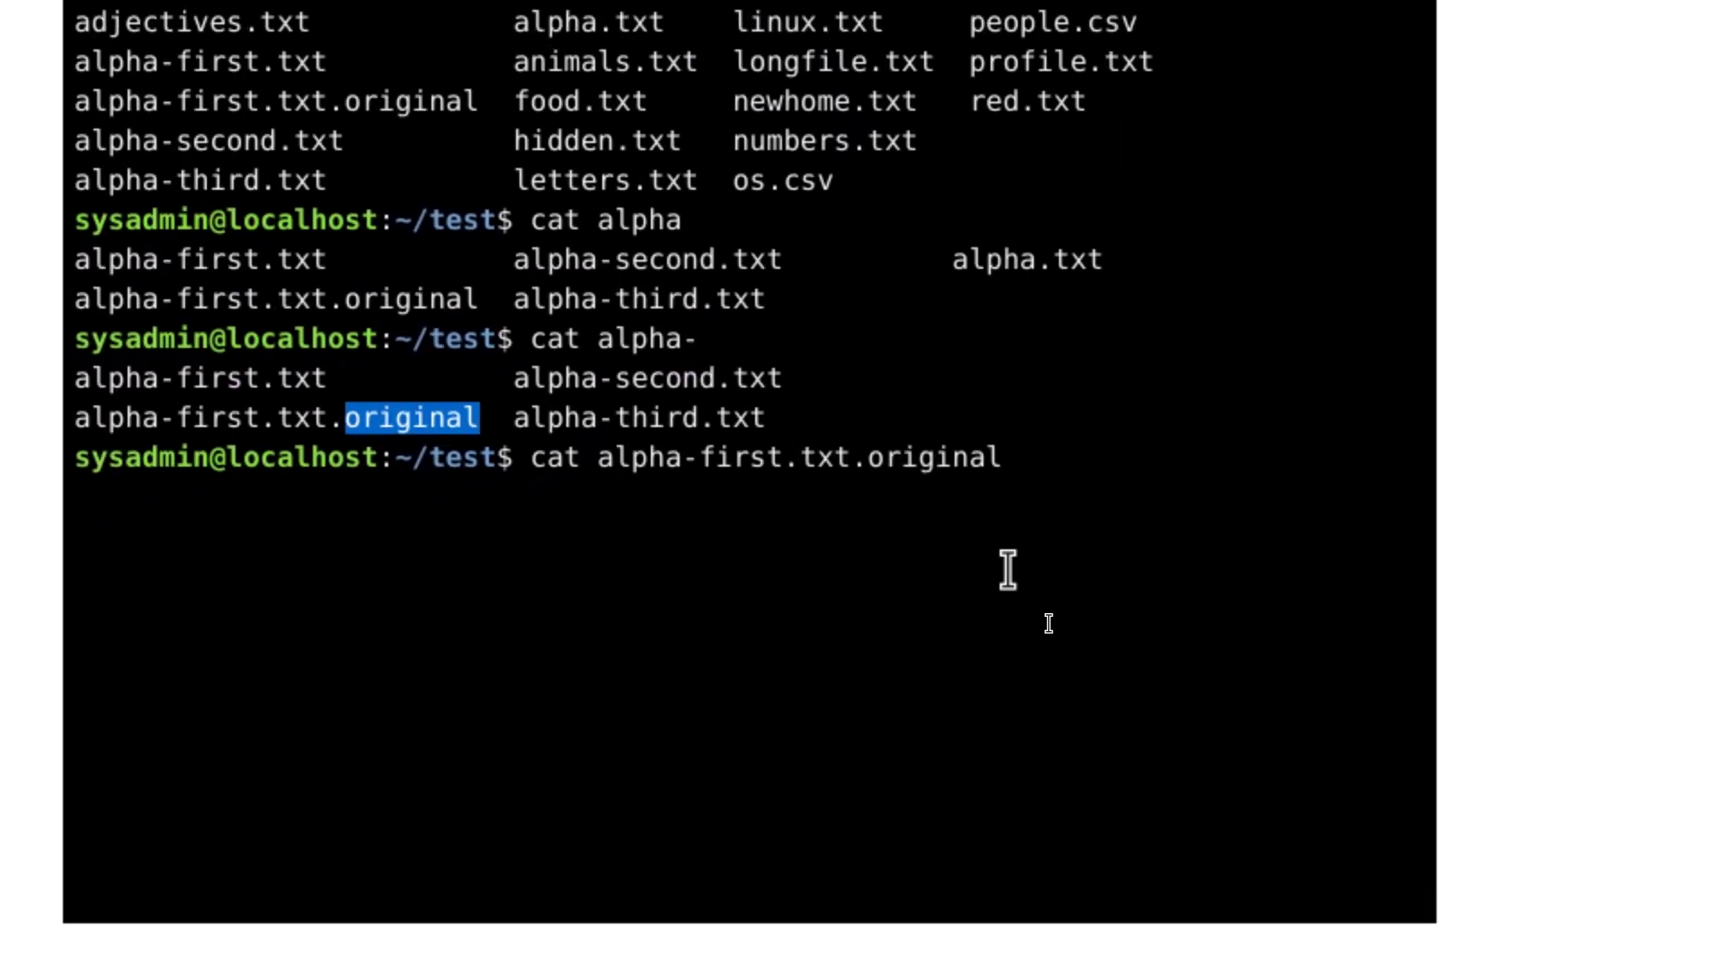
pyautogui.click(986, 539)
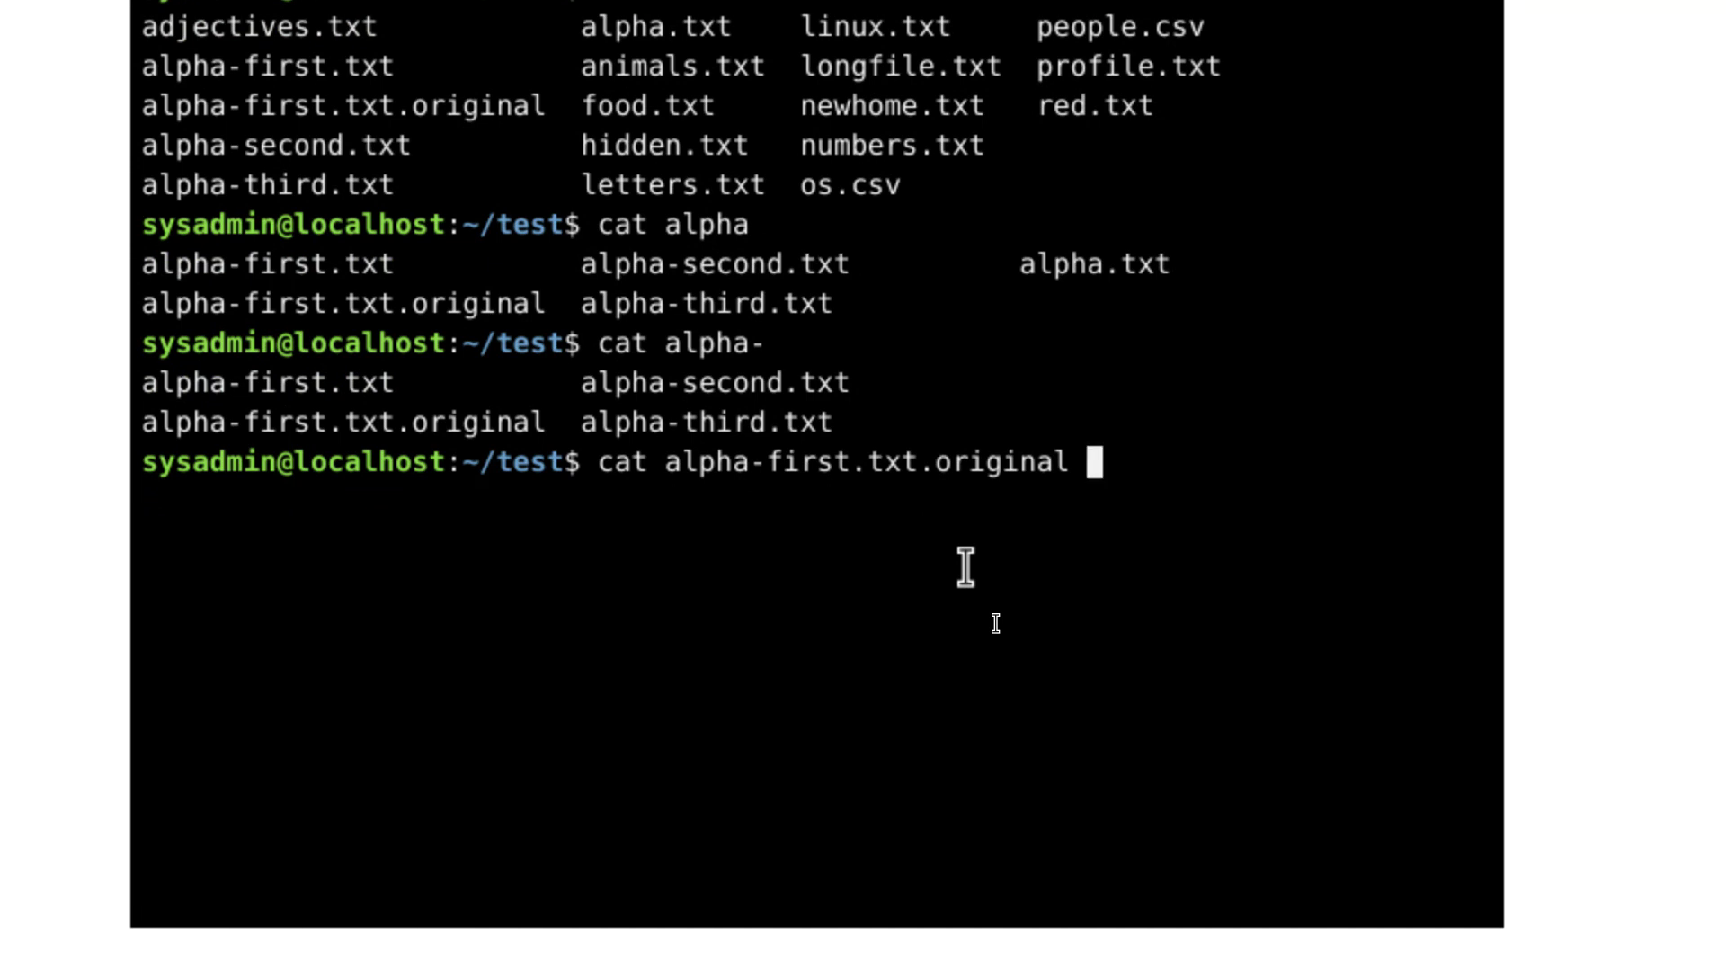
pyautogui.press('BackSpace')
pyautogui.press('BackSpace')
pyautogui.press('BackSpace')
pyautogui.press('BackSpace')
pyautogui.press('BackSpace')
pyautogui.press('BackSpace')
pyautogui.press('BackSpace')
pyautogui.press('BackSpace')
pyautogui.press('BackSpace')
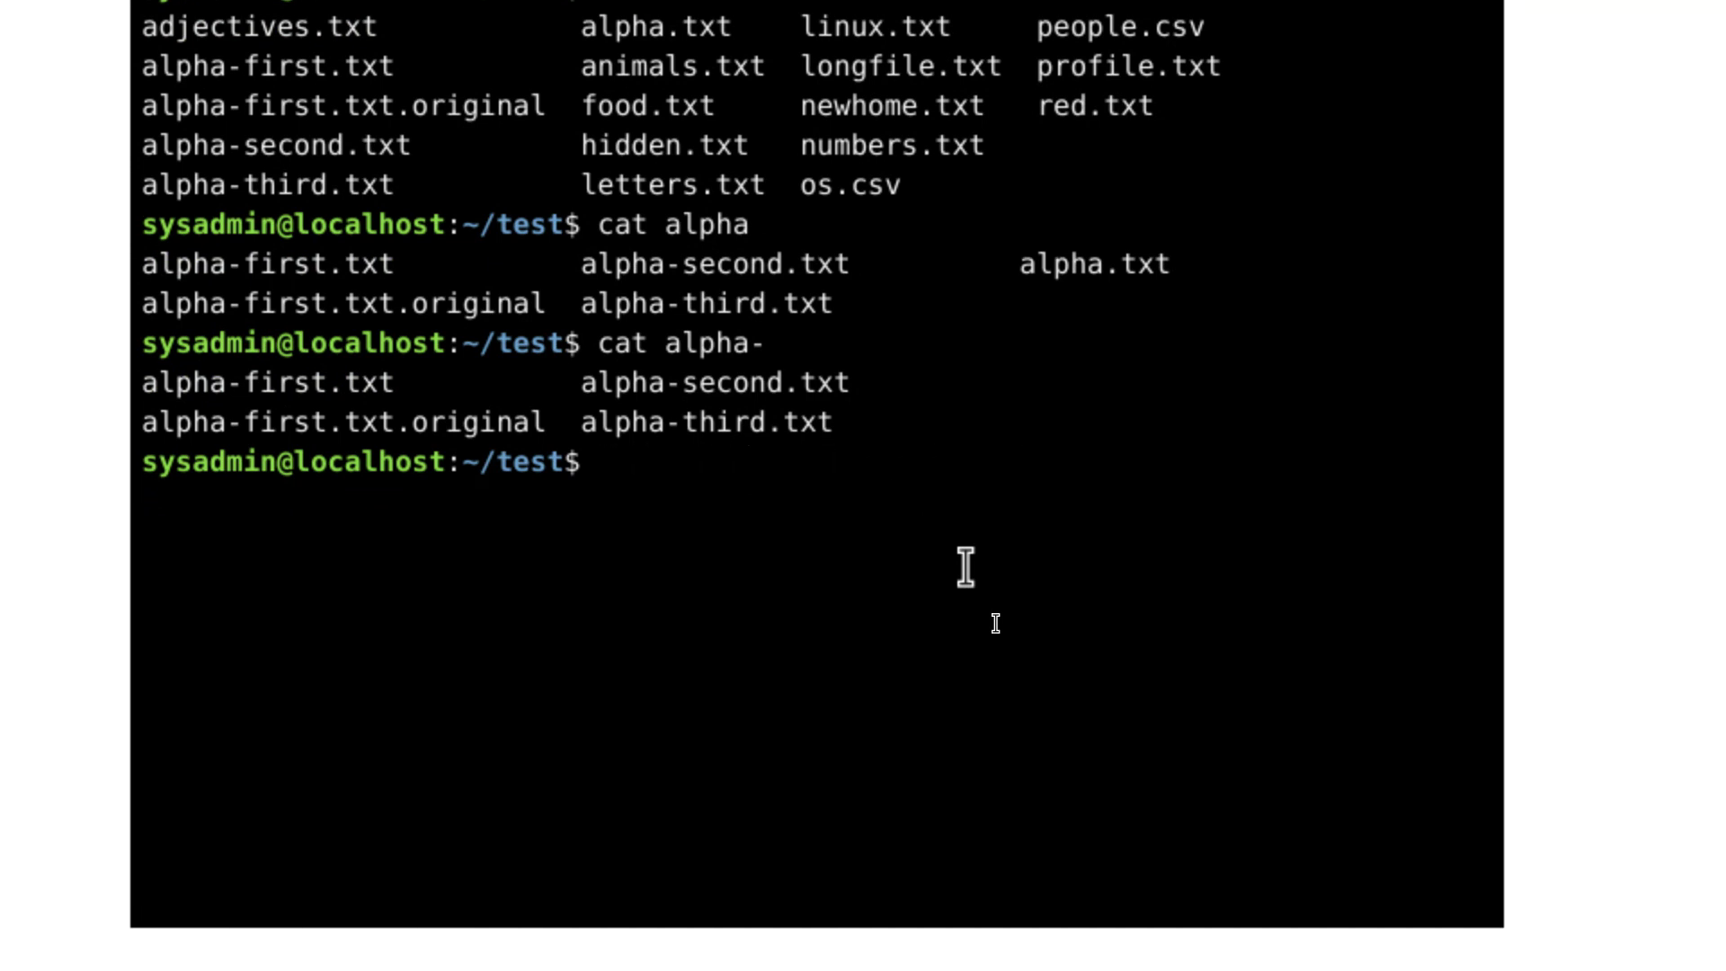
pyautogui.write('cat a')
pyautogui.write('lpha')
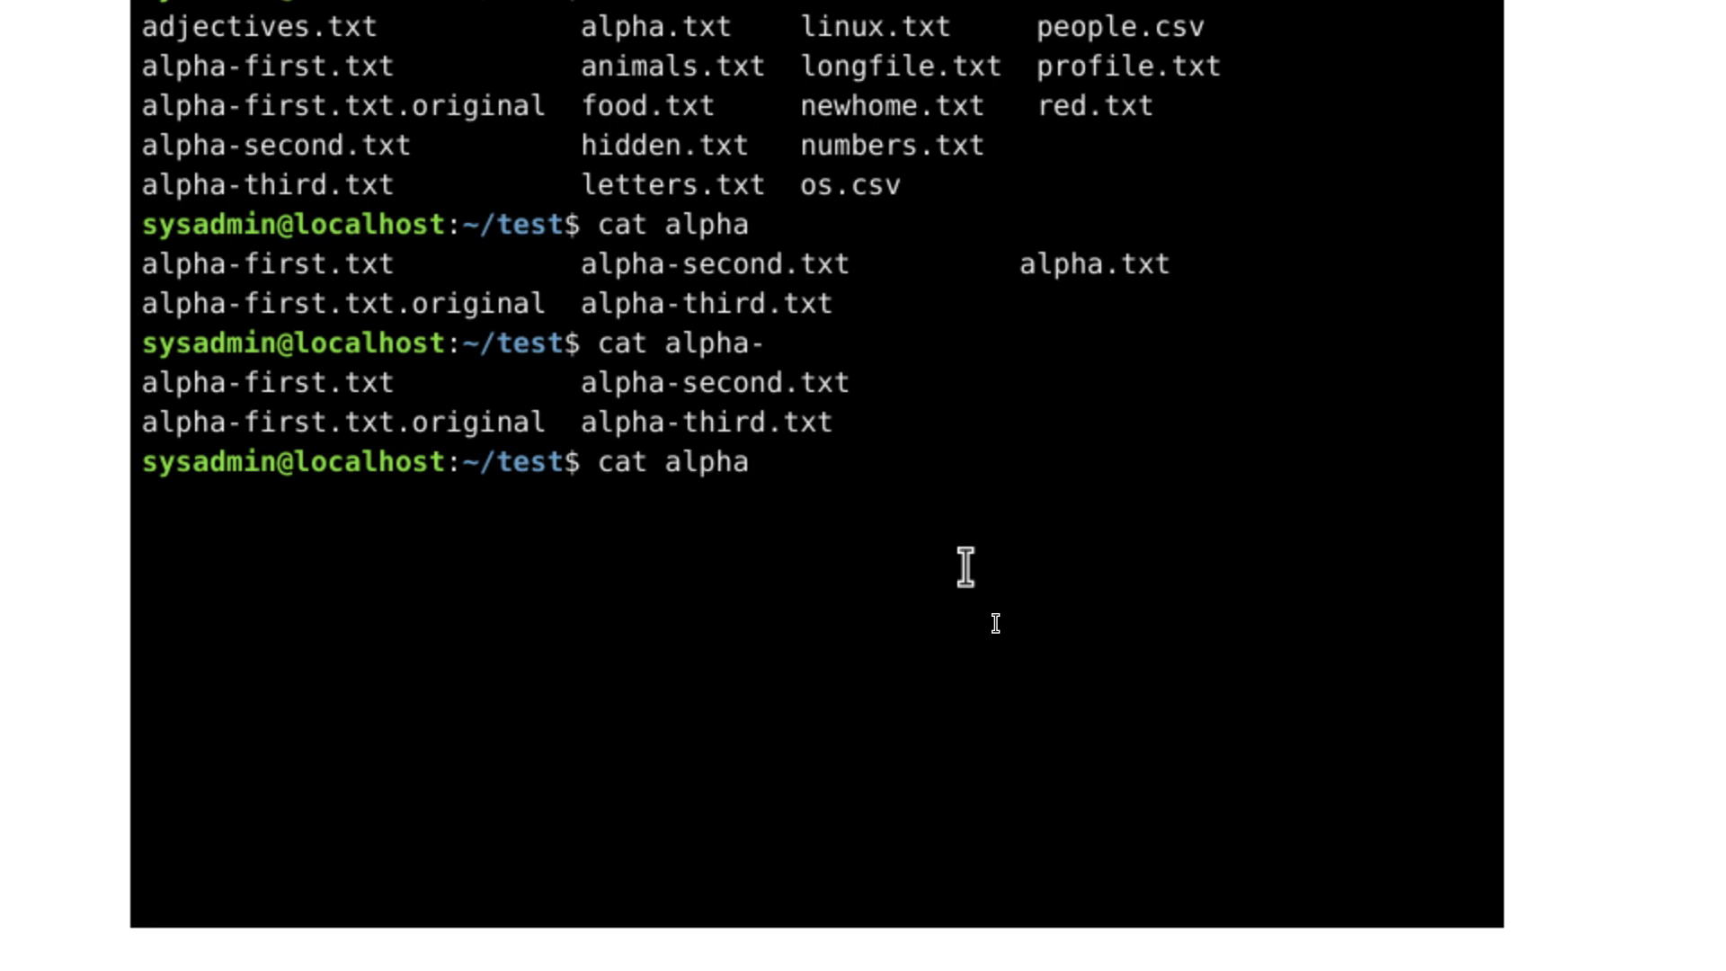
pyautogui.write('-')
pyautogui.write('f')
# - Complete alpha-first.txt.original again, then erase the completed name
pyautogui.press('Tab')
pyautogui.write('.')
pyautogui.press('Tab')
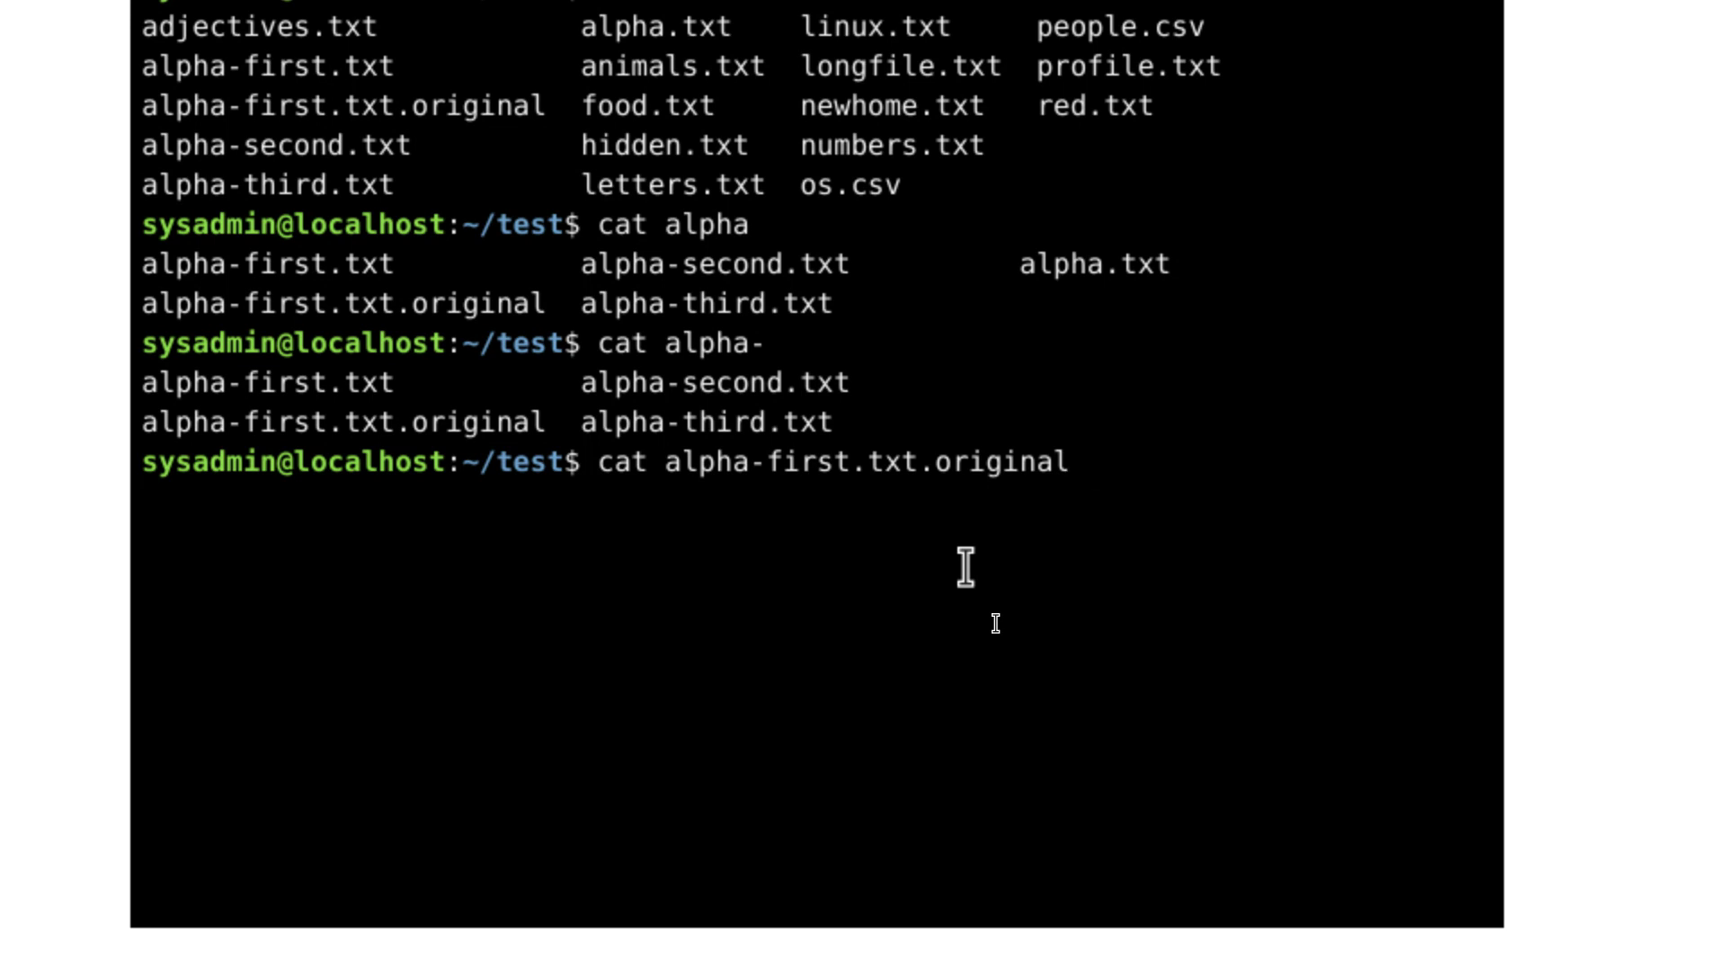
pyautogui.press('BackSpace')
pyautogui.press('BackSpace')
pyautogui.press('BackSpace')
pyautogui.press('BackSpace')
pyautogui.press('BackSpace')
pyautogui.press('BackSpace')
pyautogui.press('BackSpace')
pyautogui.press('BackSpace')
pyautogui.press('BackSpace')
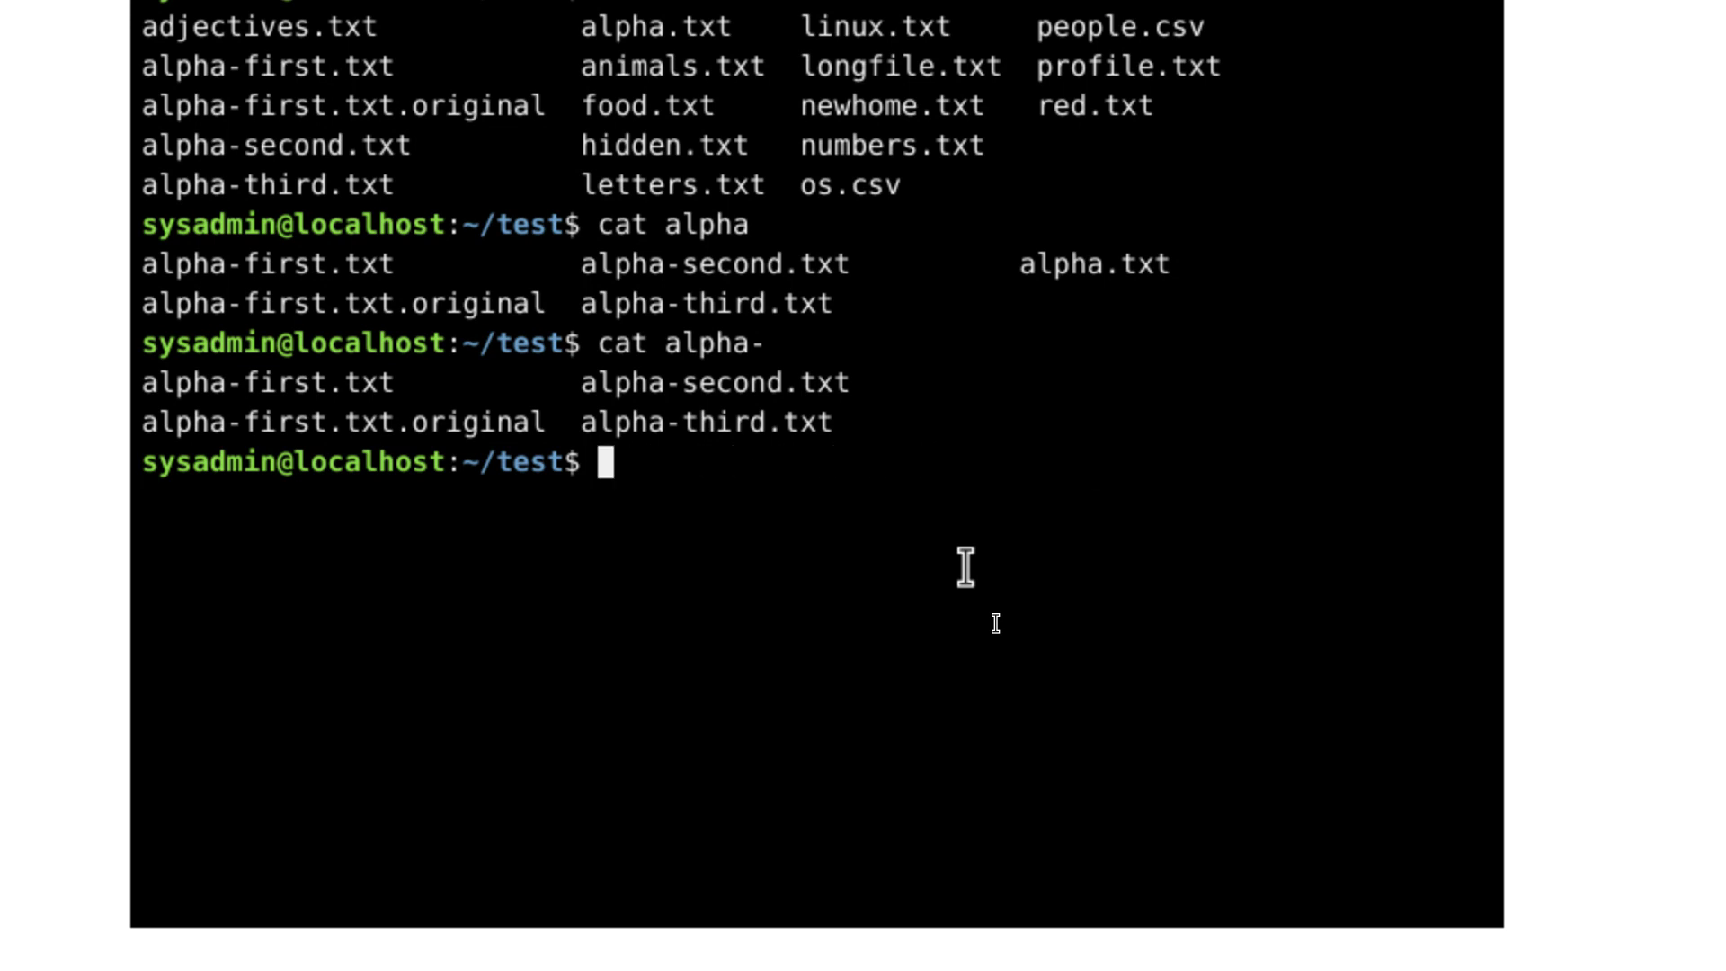
pyautogui.write('fi')
pyautogui.write('le /')
pyautogui.write('bin/')
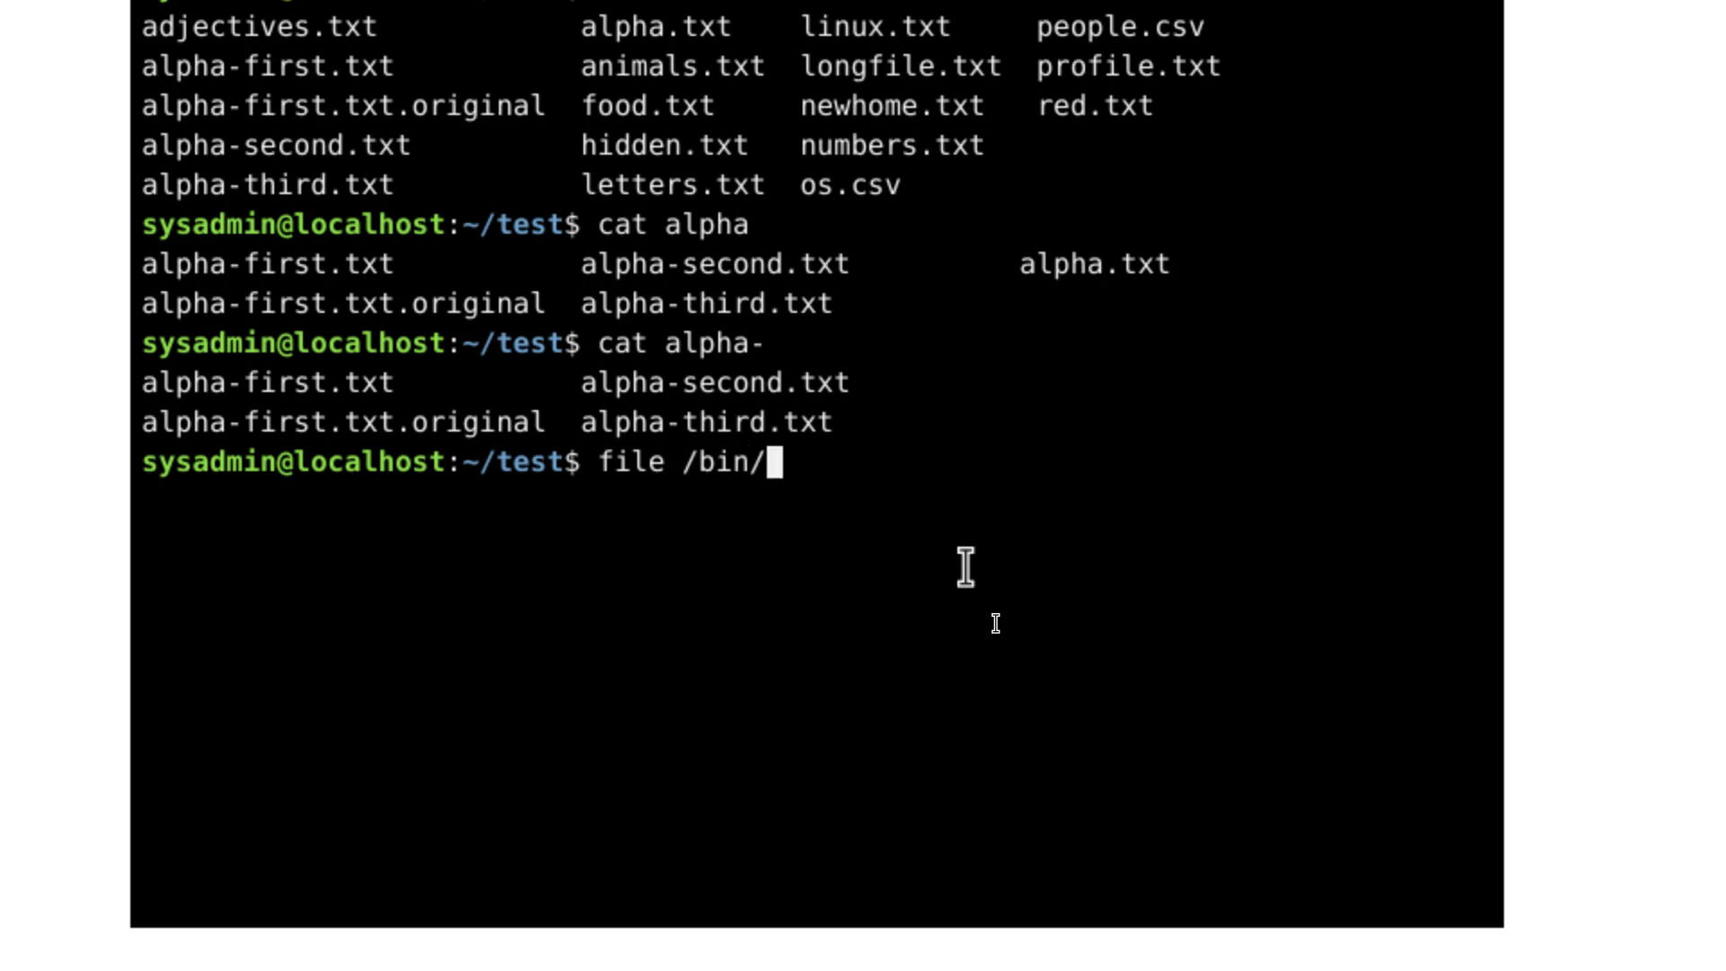
pyautogui.write('l')
# - List /bin/l completions, then check /bin/ls (ELF 64-bit) and /bin/lsmod (symlink to kmod)
pyautogui.press('Tab')
pyautogui.press('Tab')
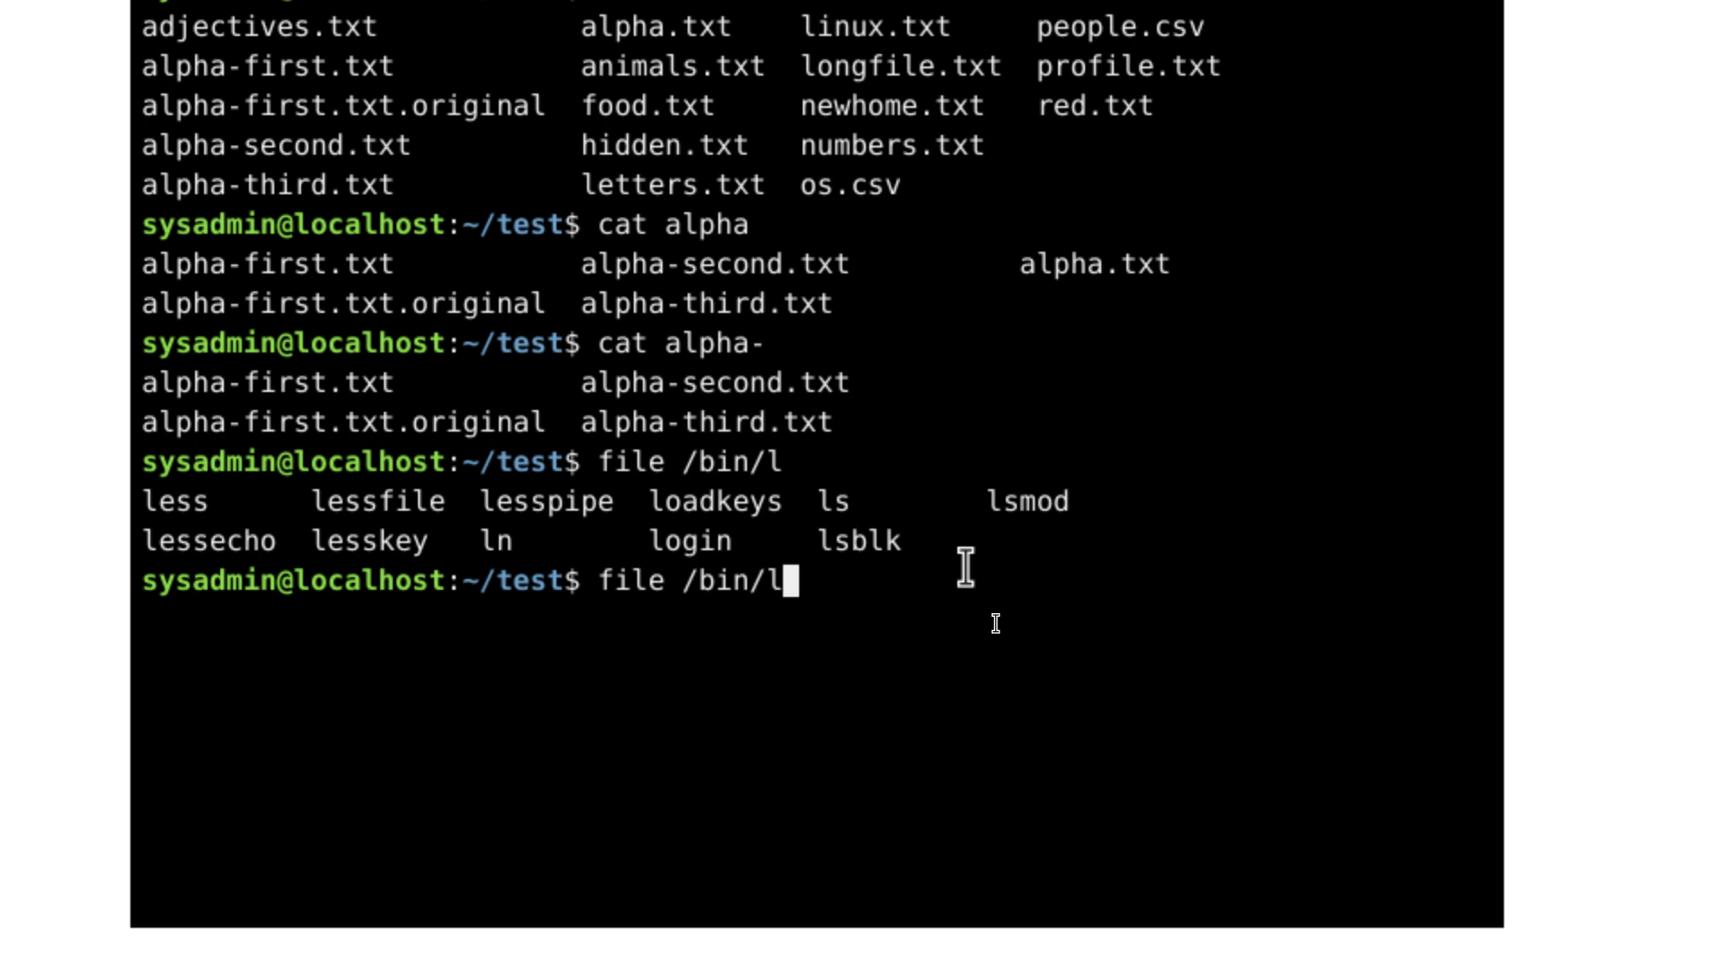
pyautogui.write('s')
pyautogui.press('Return')
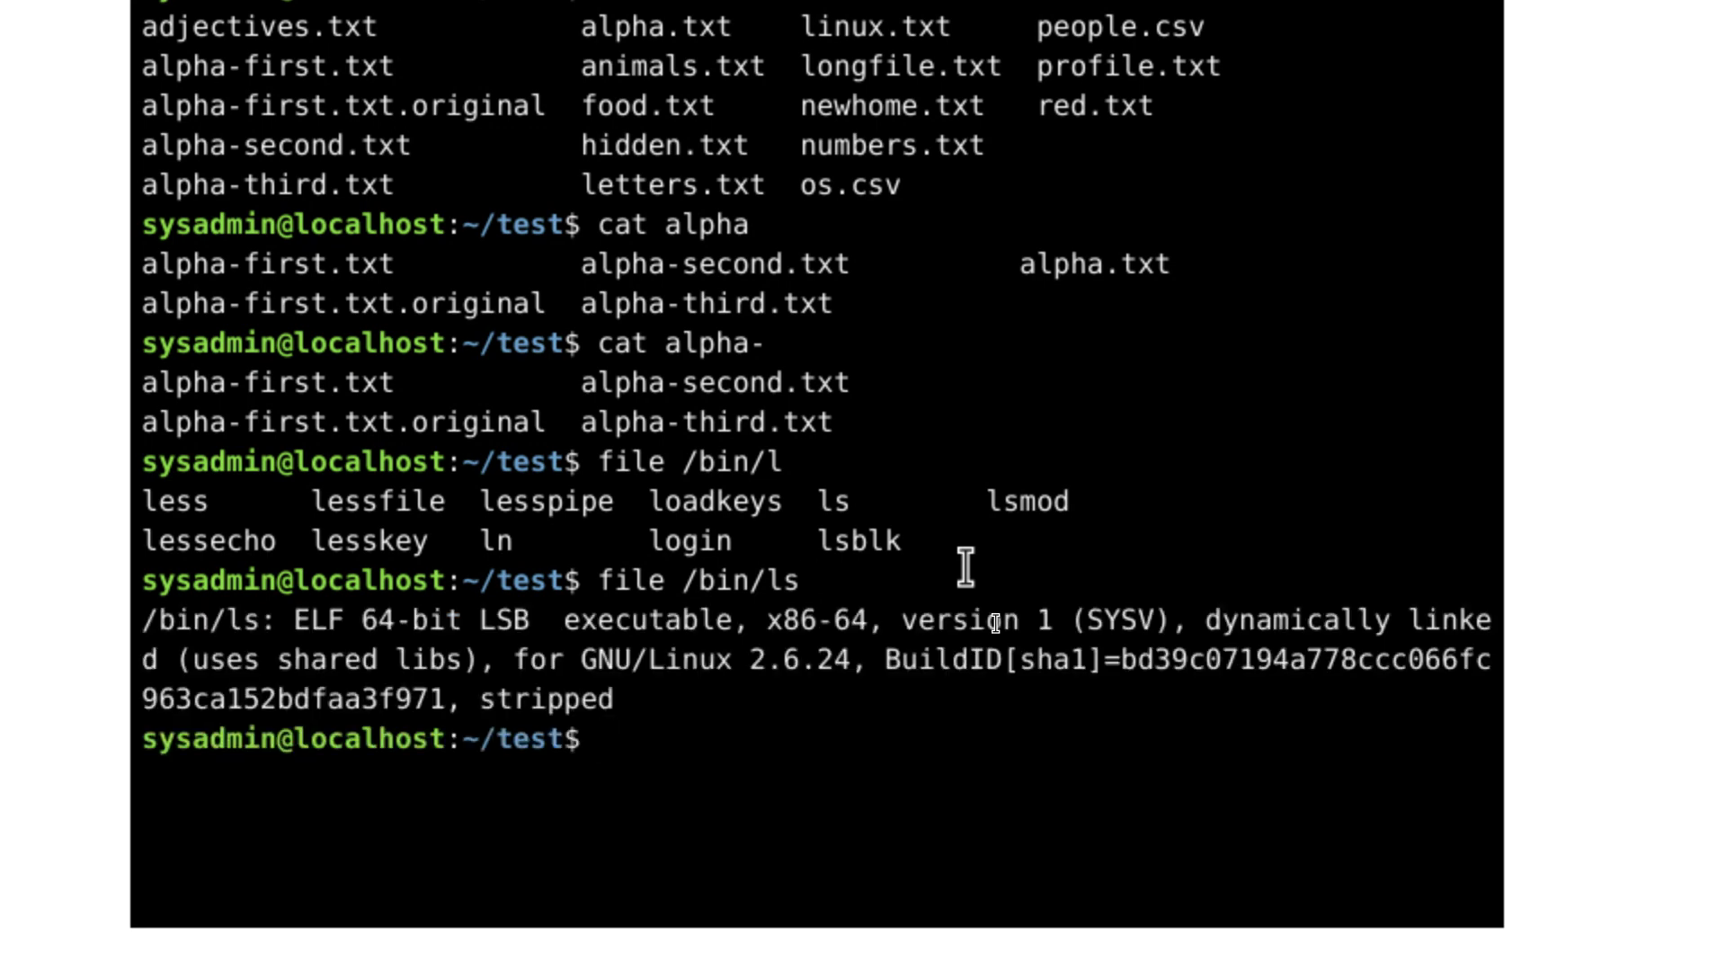
pyautogui.press('Up')
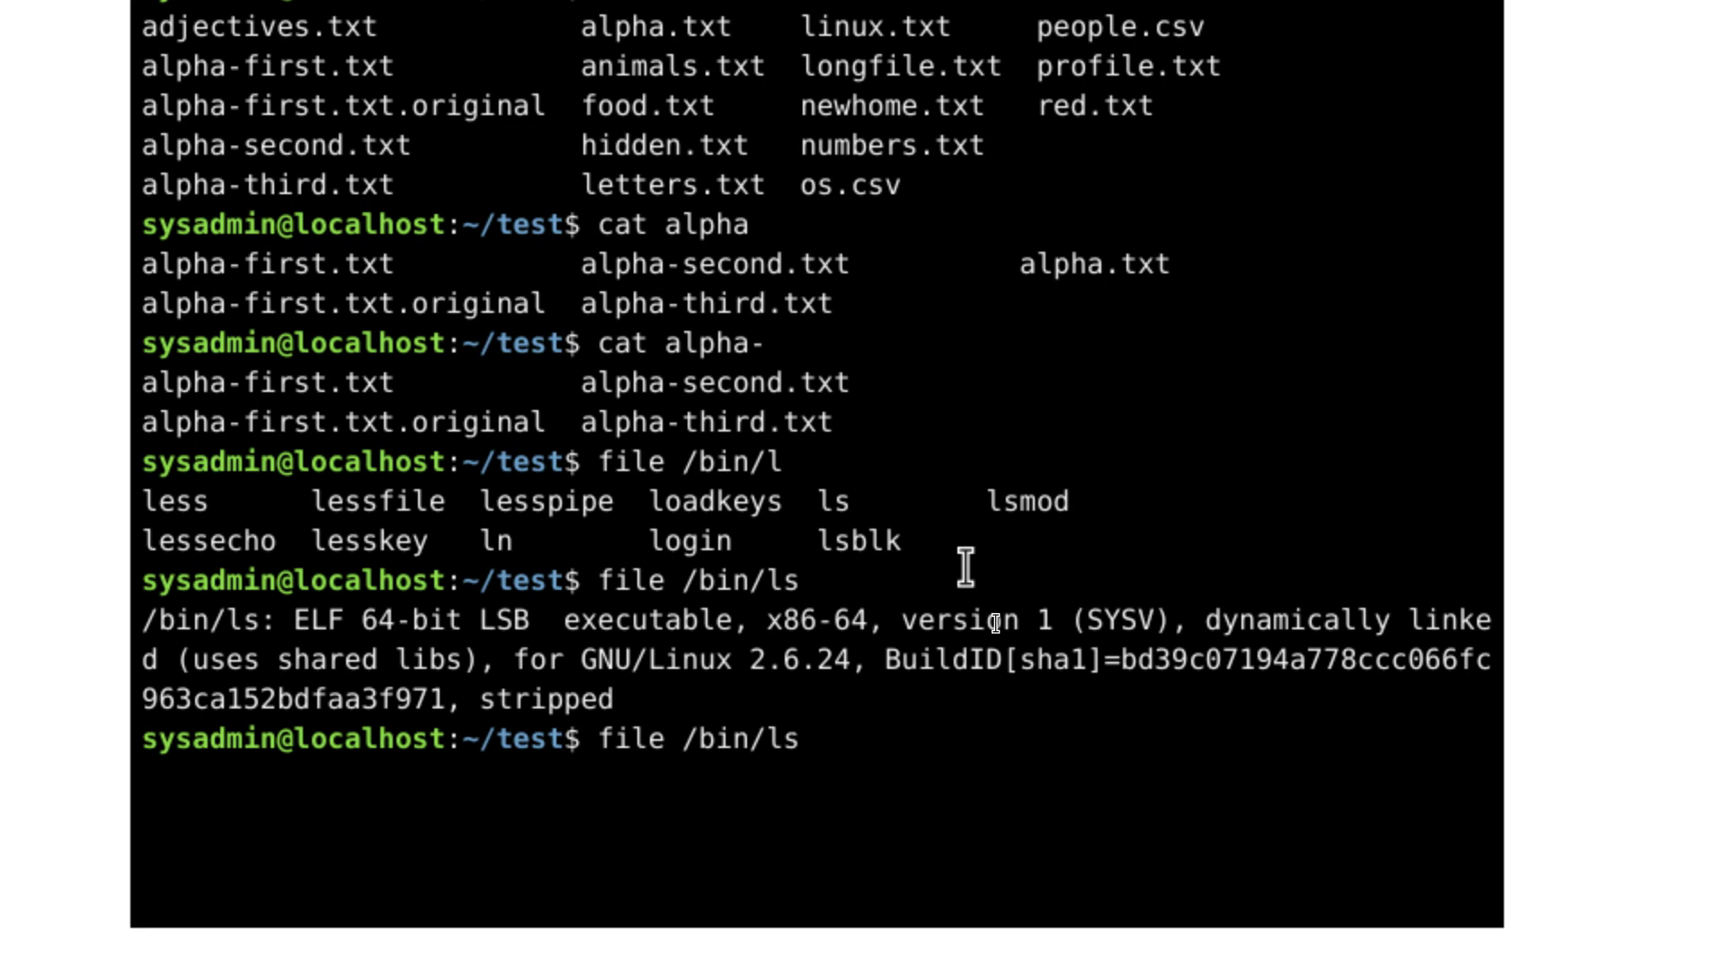
pyautogui.write('mod')
pyautogui.press('Return')
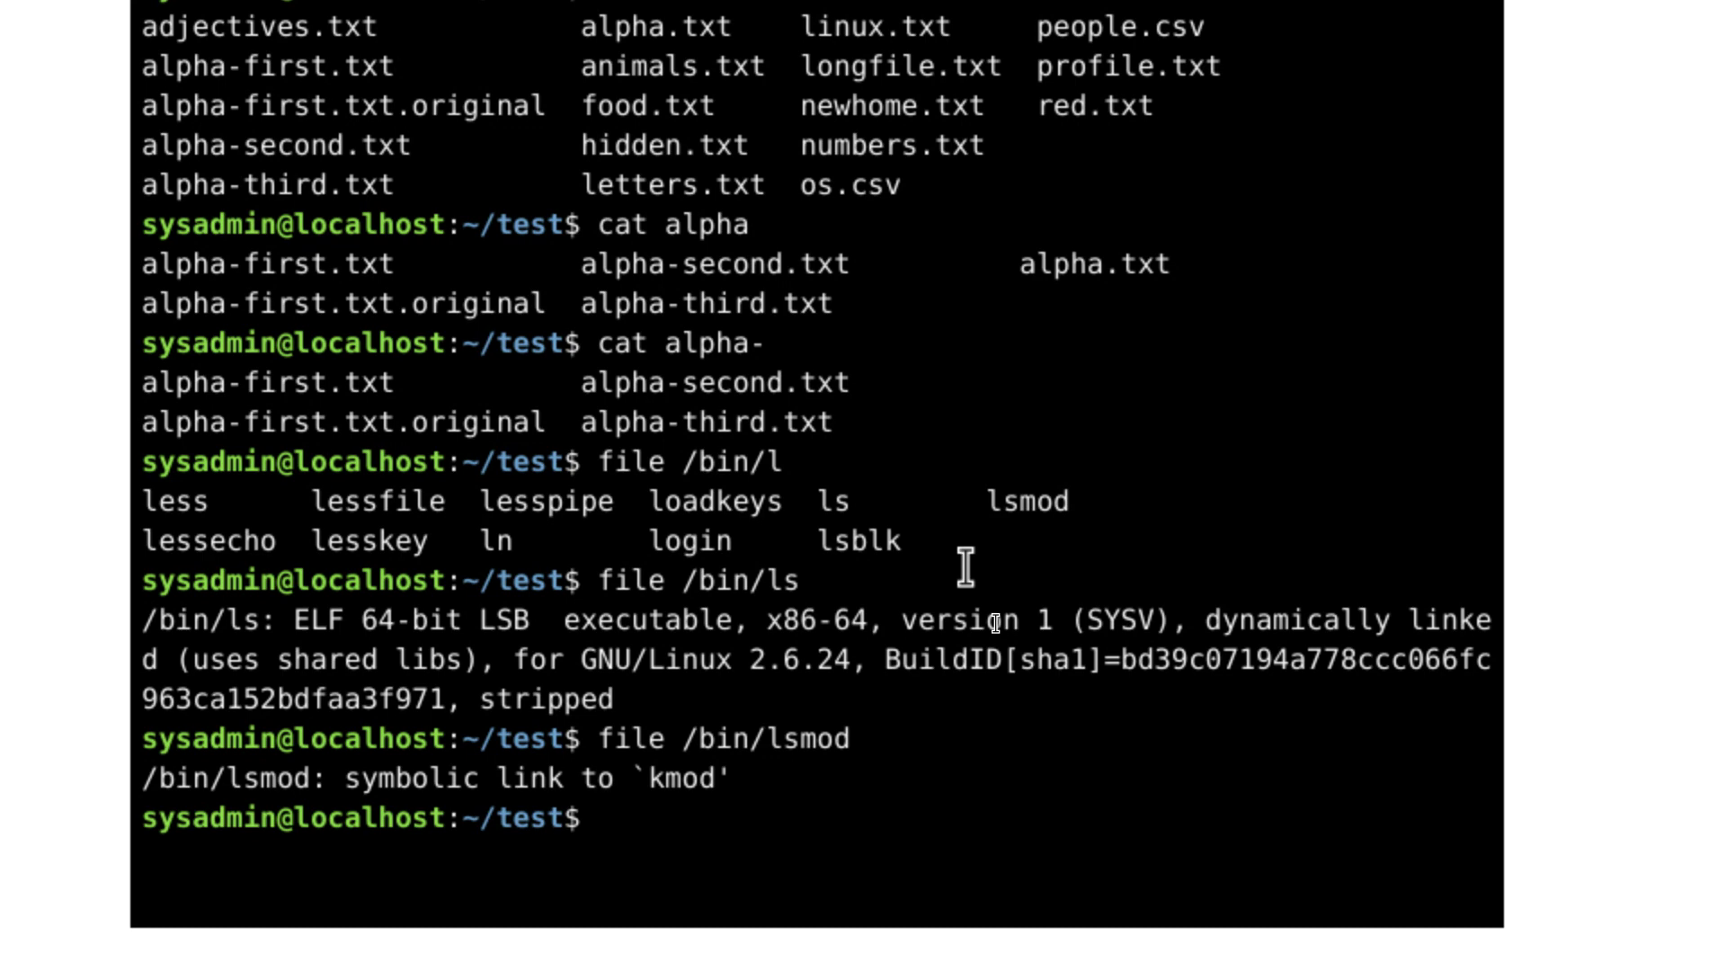
pyautogui.press('Up')
pyautogui.press('Up')
pyautogui.press('Up')
pyautogui.press('Up')
# - Clear the screen, list history entries 2–24, and rerun entry 20 (ls) with !20
pyautogui.press('BackSpace')
pyautogui.press('BackSpace')
pyautogui.press('BackSpace')
pyautogui.press('BackSpace')
pyautogui.write('lear')
pyautogui.press('Return')
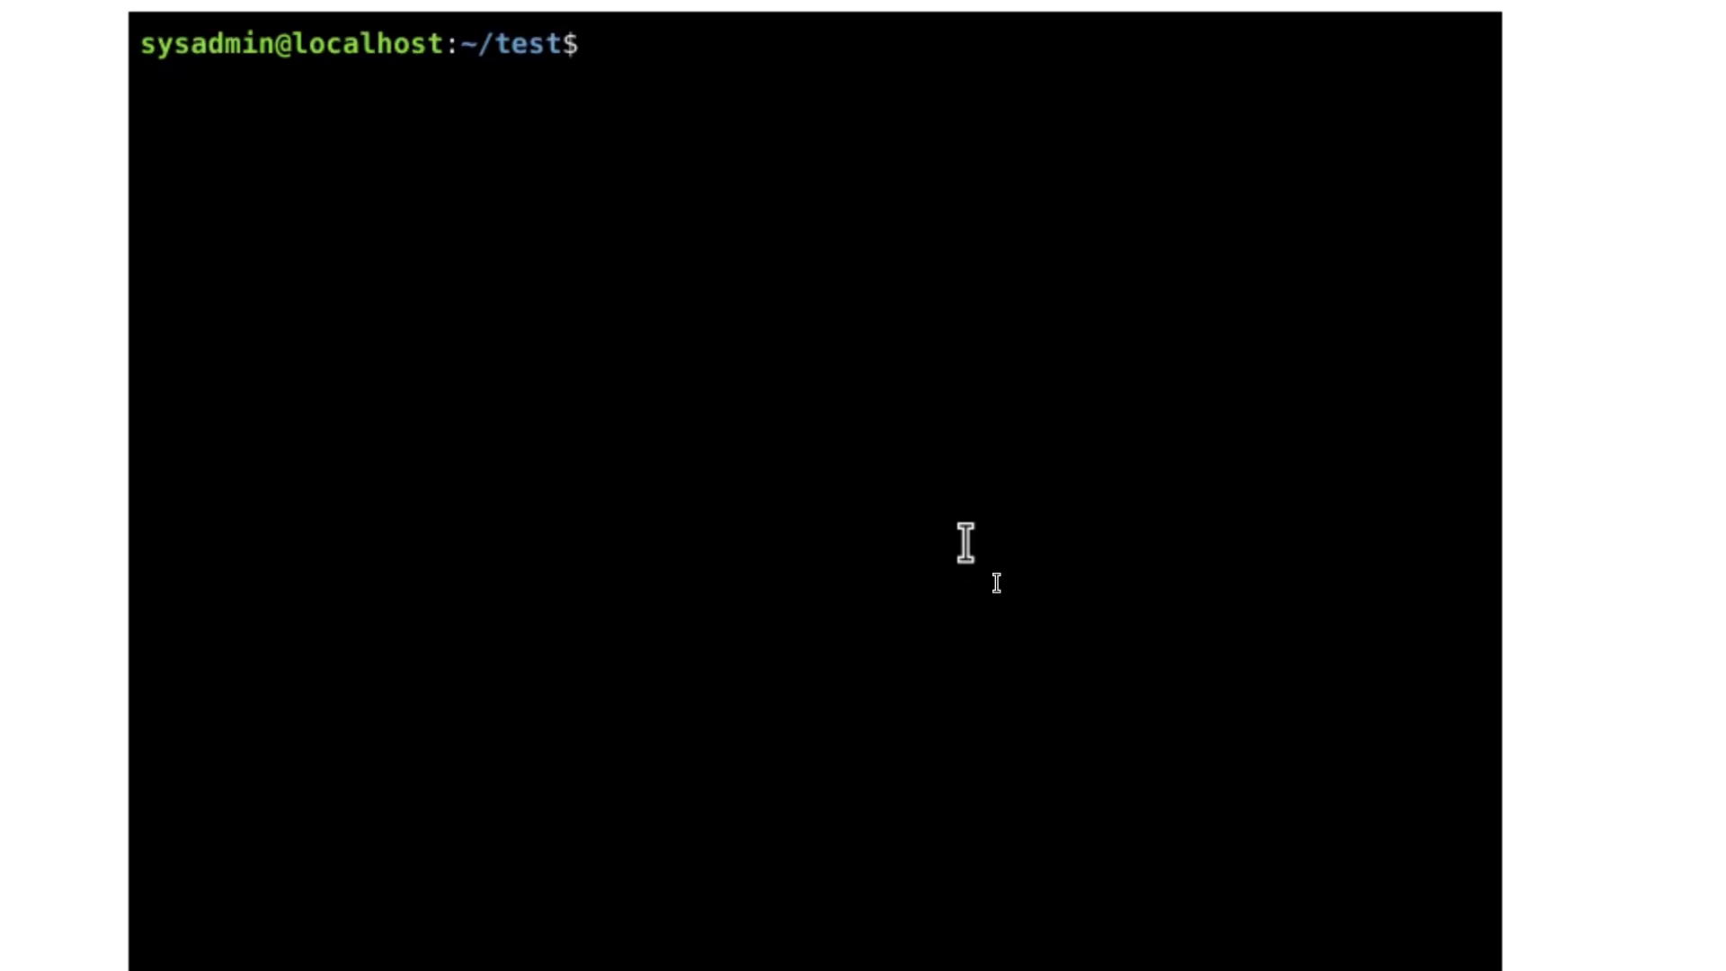
pyautogui.write('history')
pyautogui.press('Return')
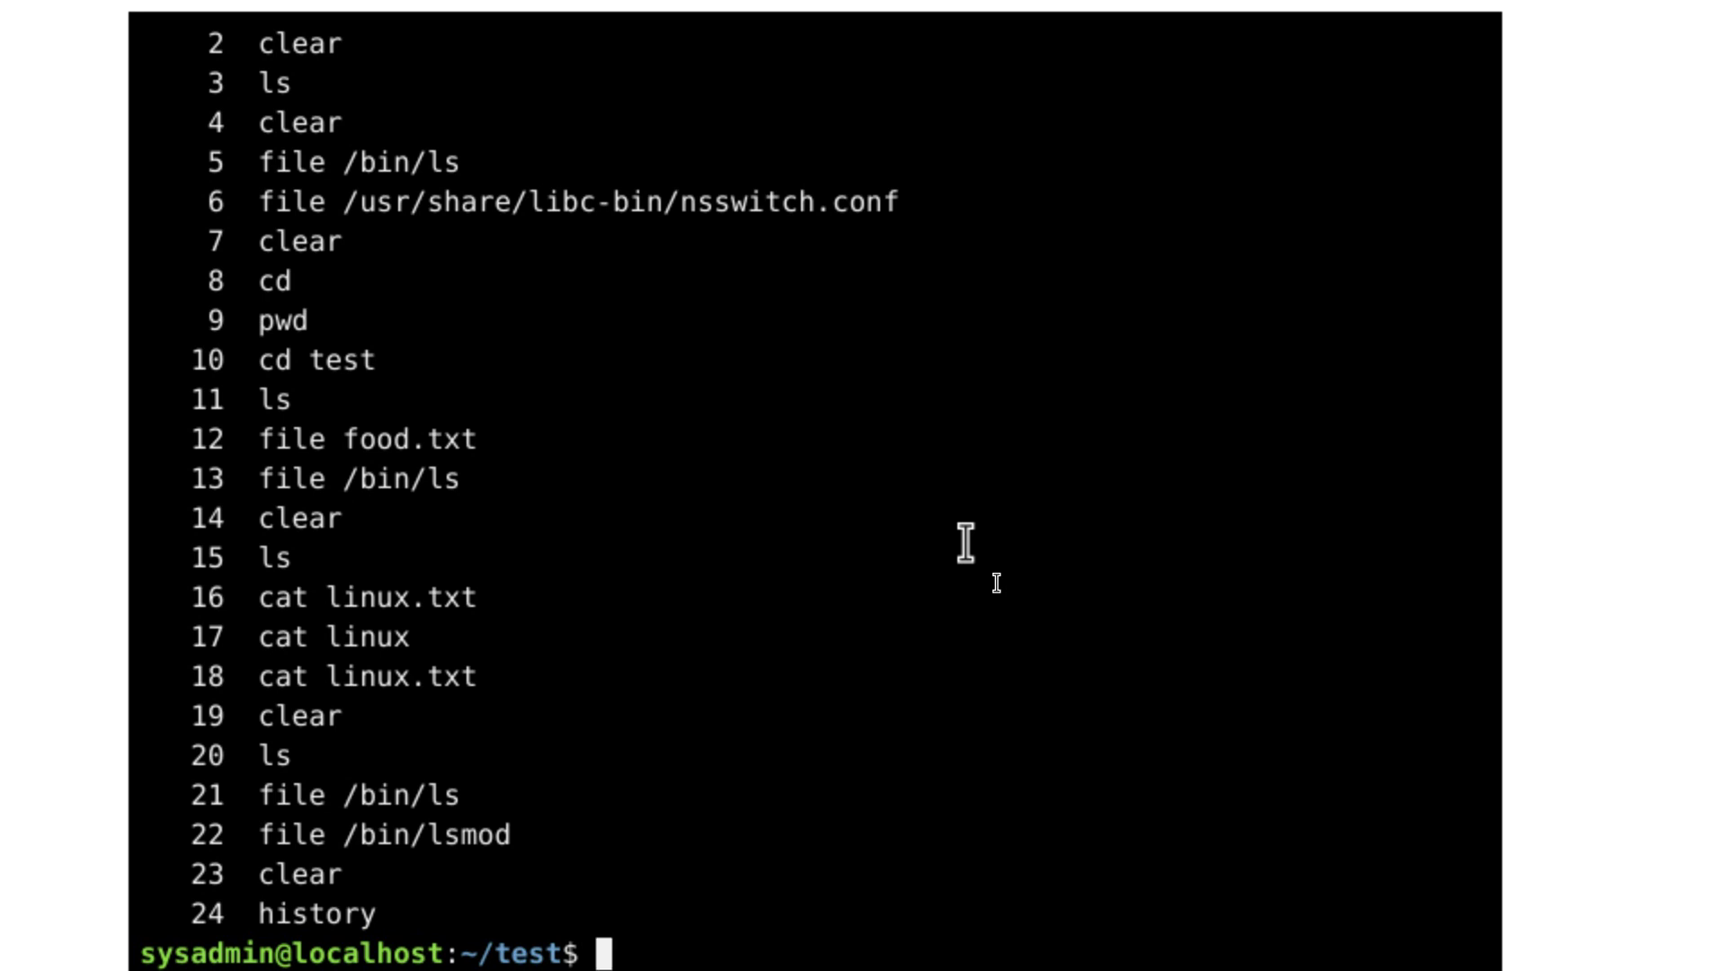
pyautogui.write('!20')
pyautogui.press('Return')
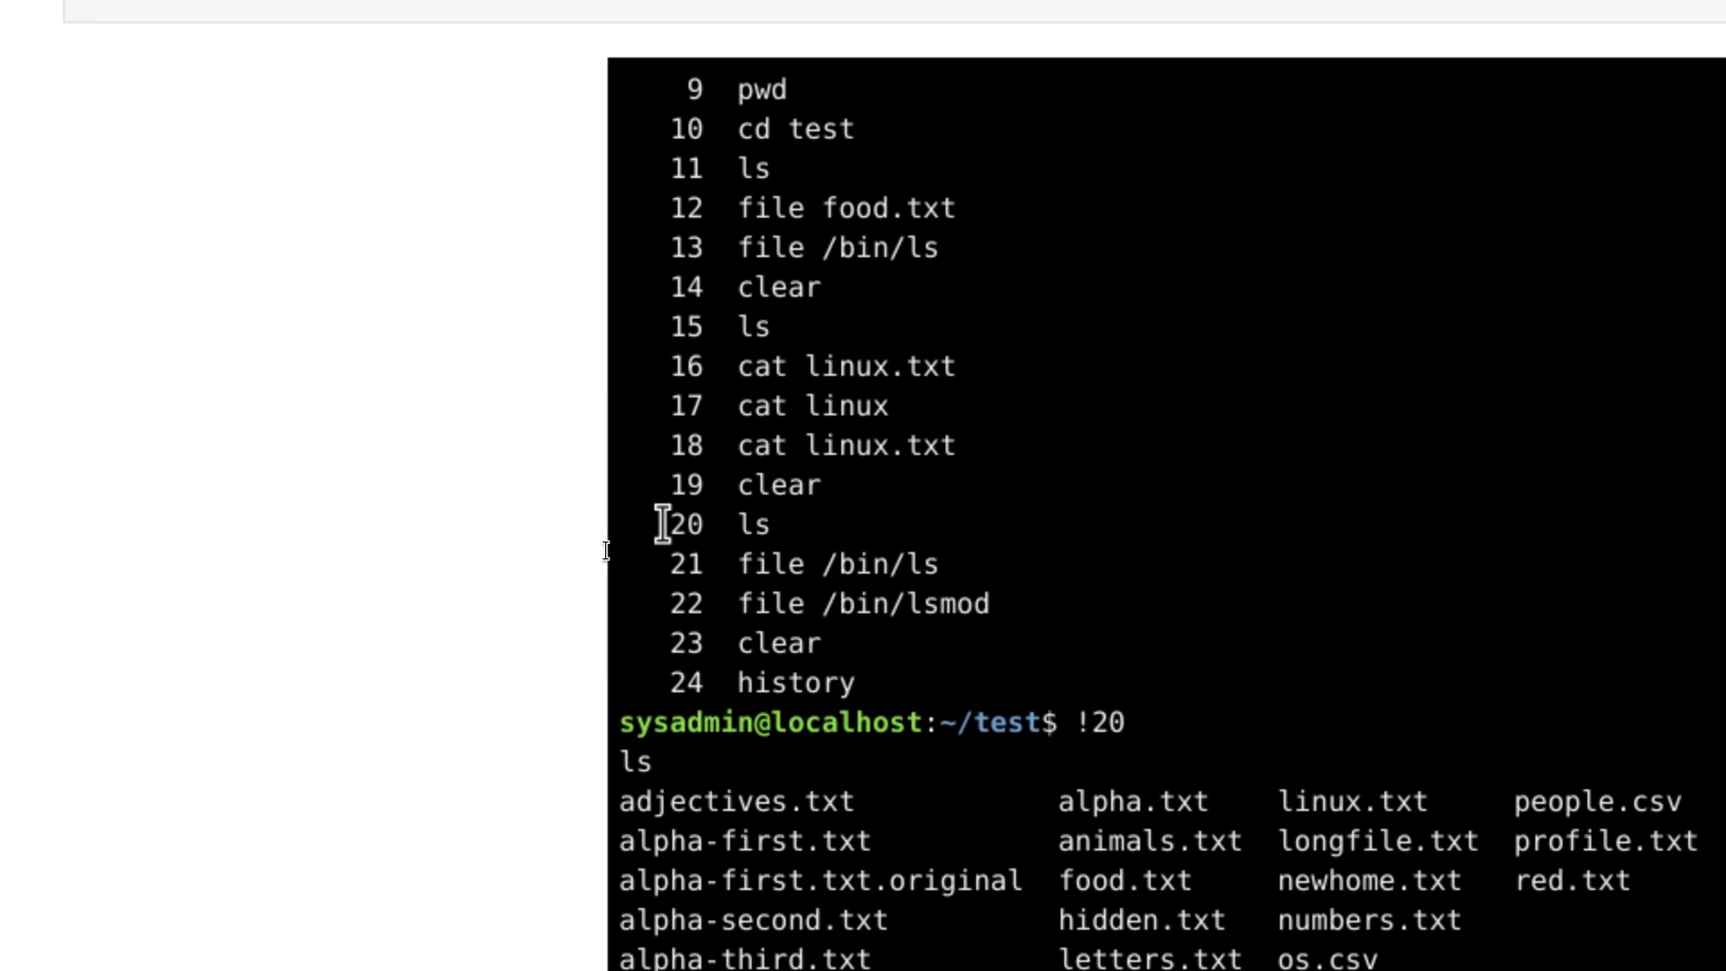
# - Highlight history entry 20 and its ls command to point them out
pyautogui.moveTo(690, 519); pyautogui.dragTo(797, 520)
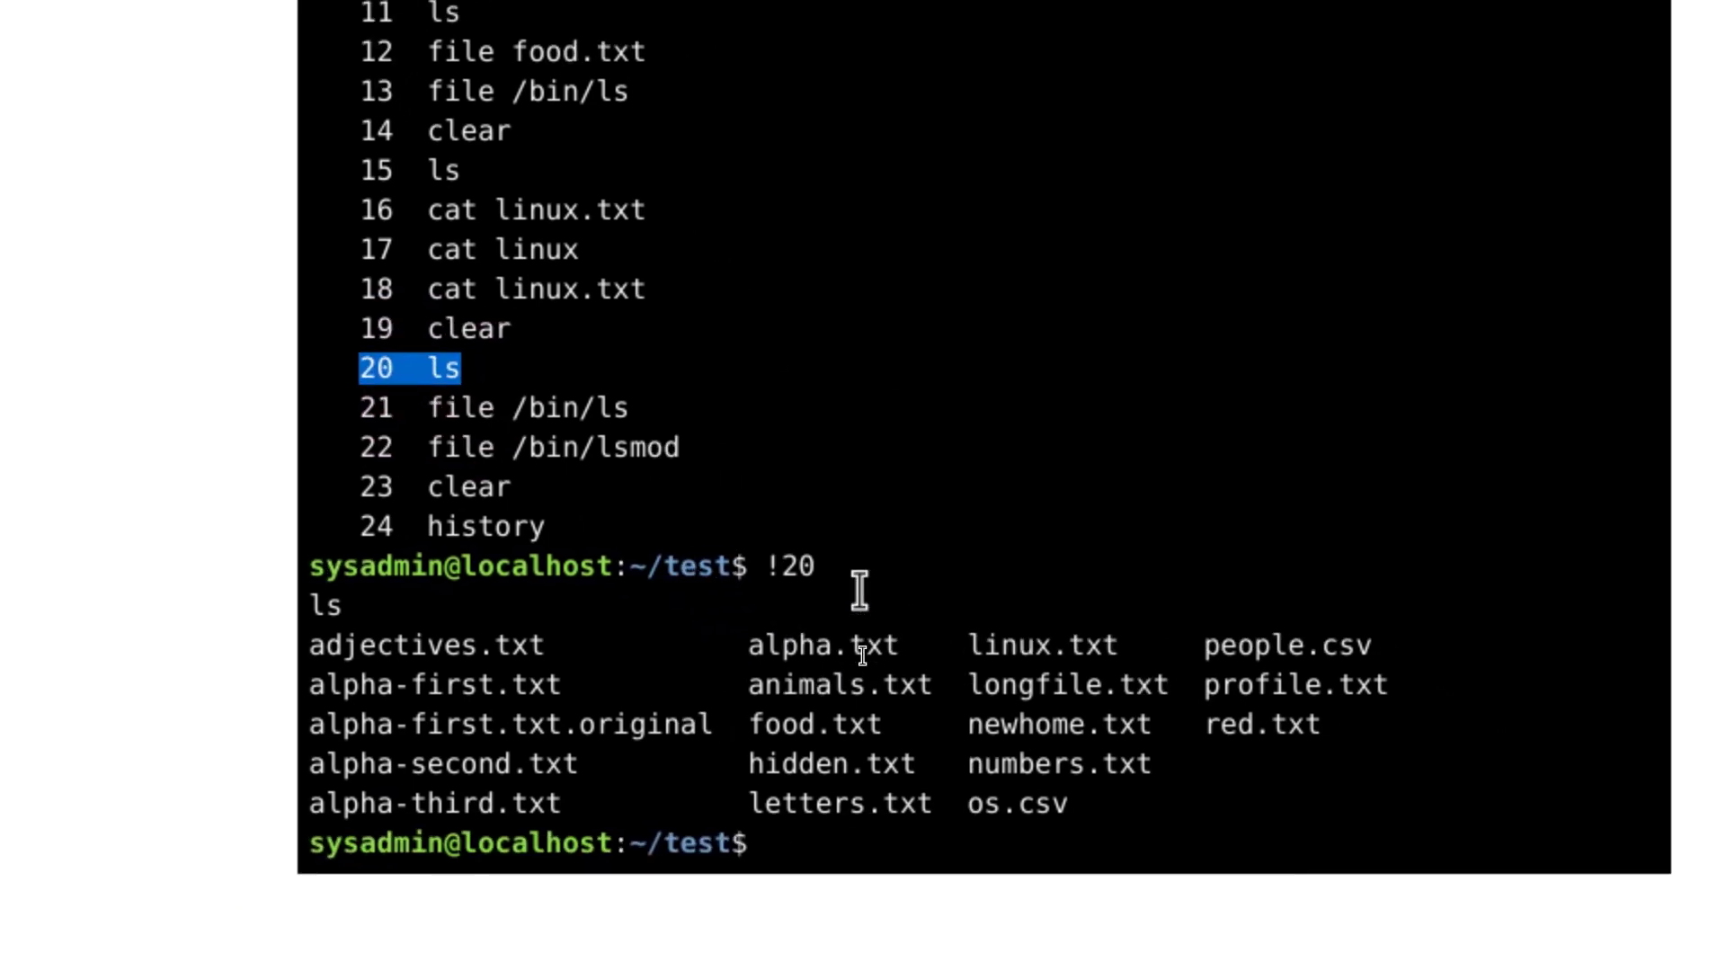
pyautogui.click(851, 595)
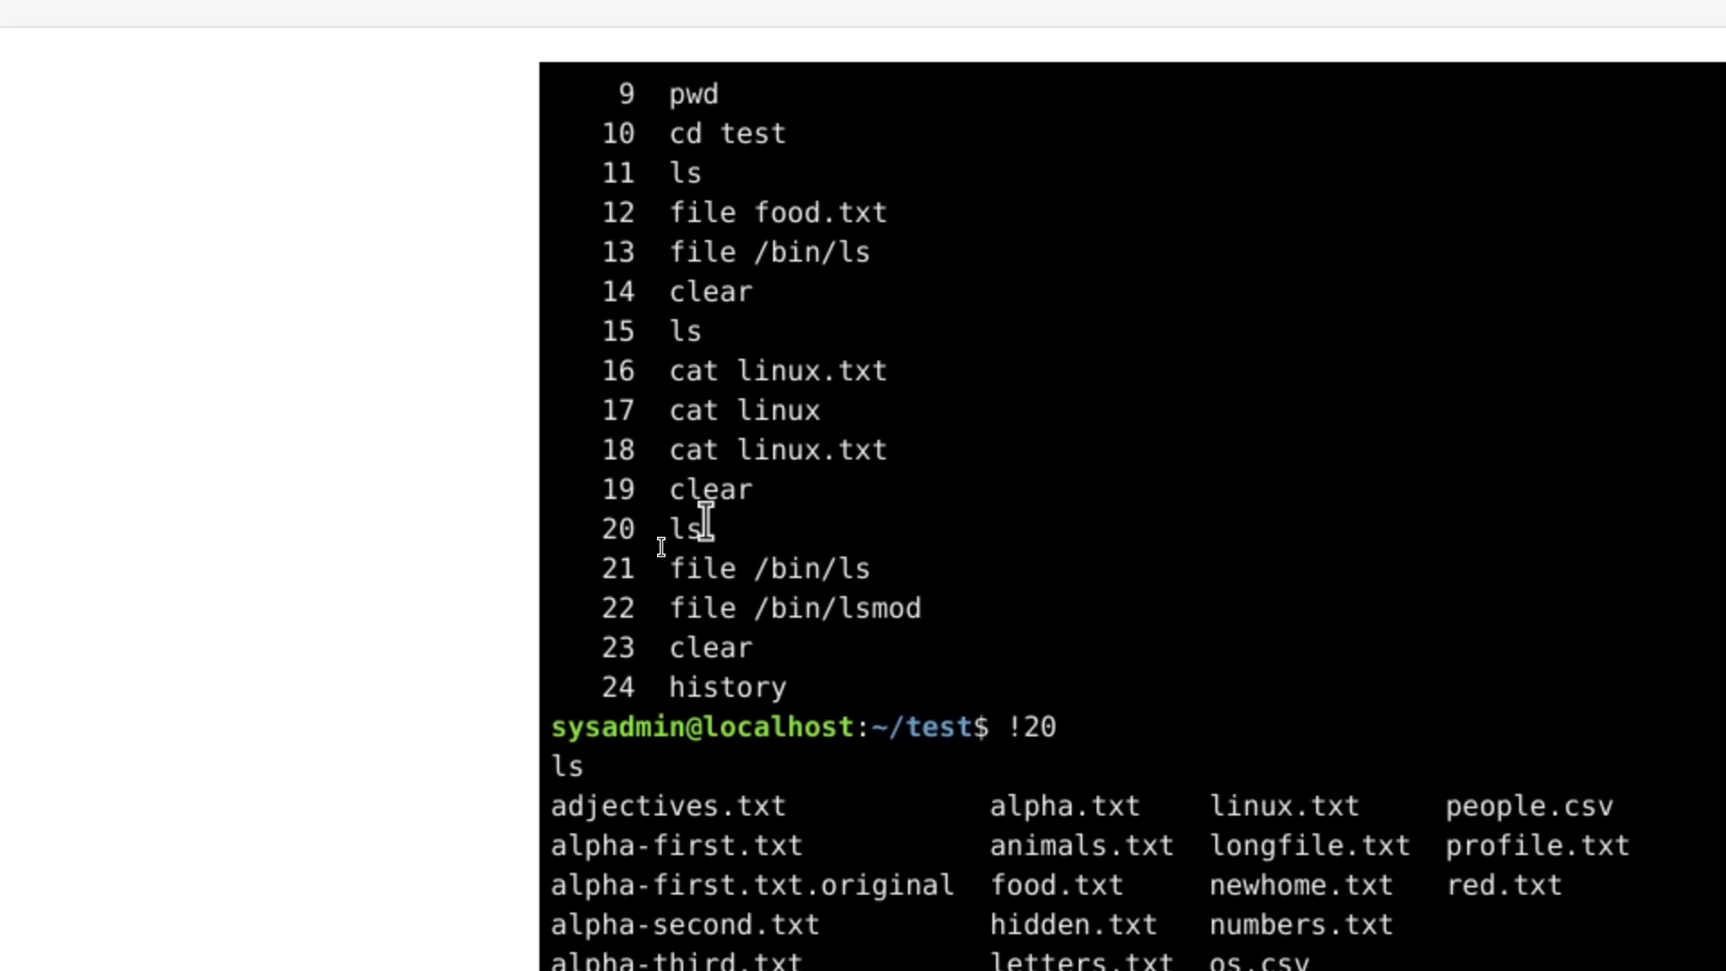
pyautogui.doubleClick(639, 489)
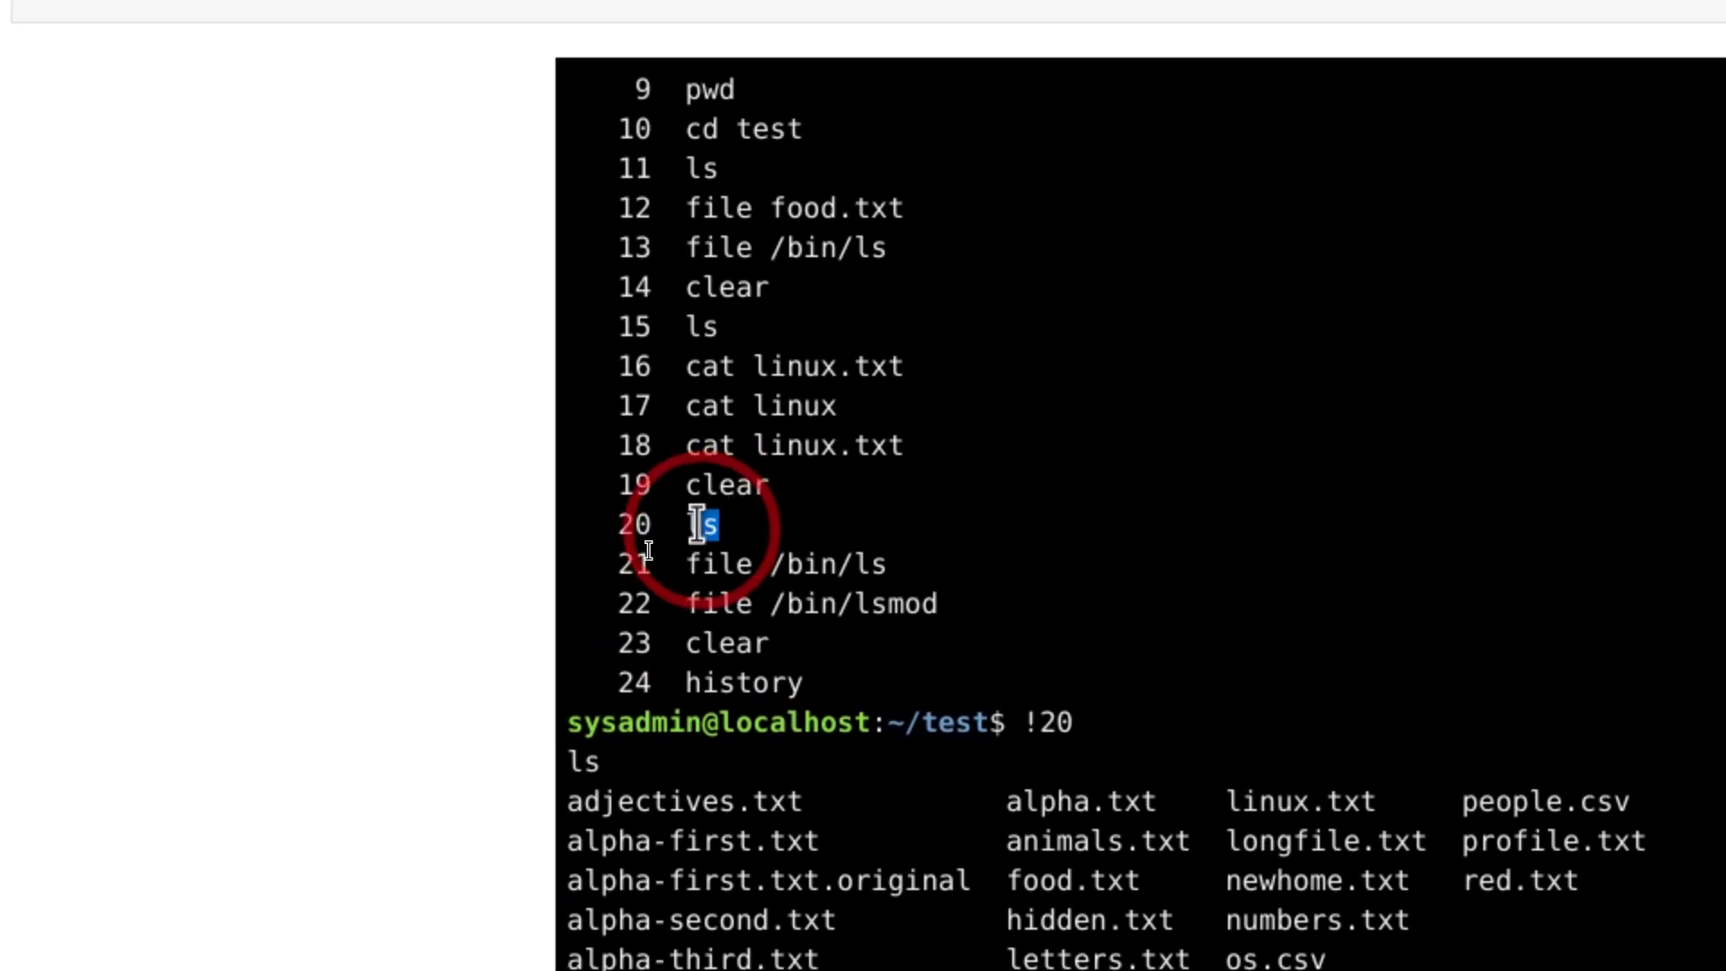
pyautogui.click(771, 545)
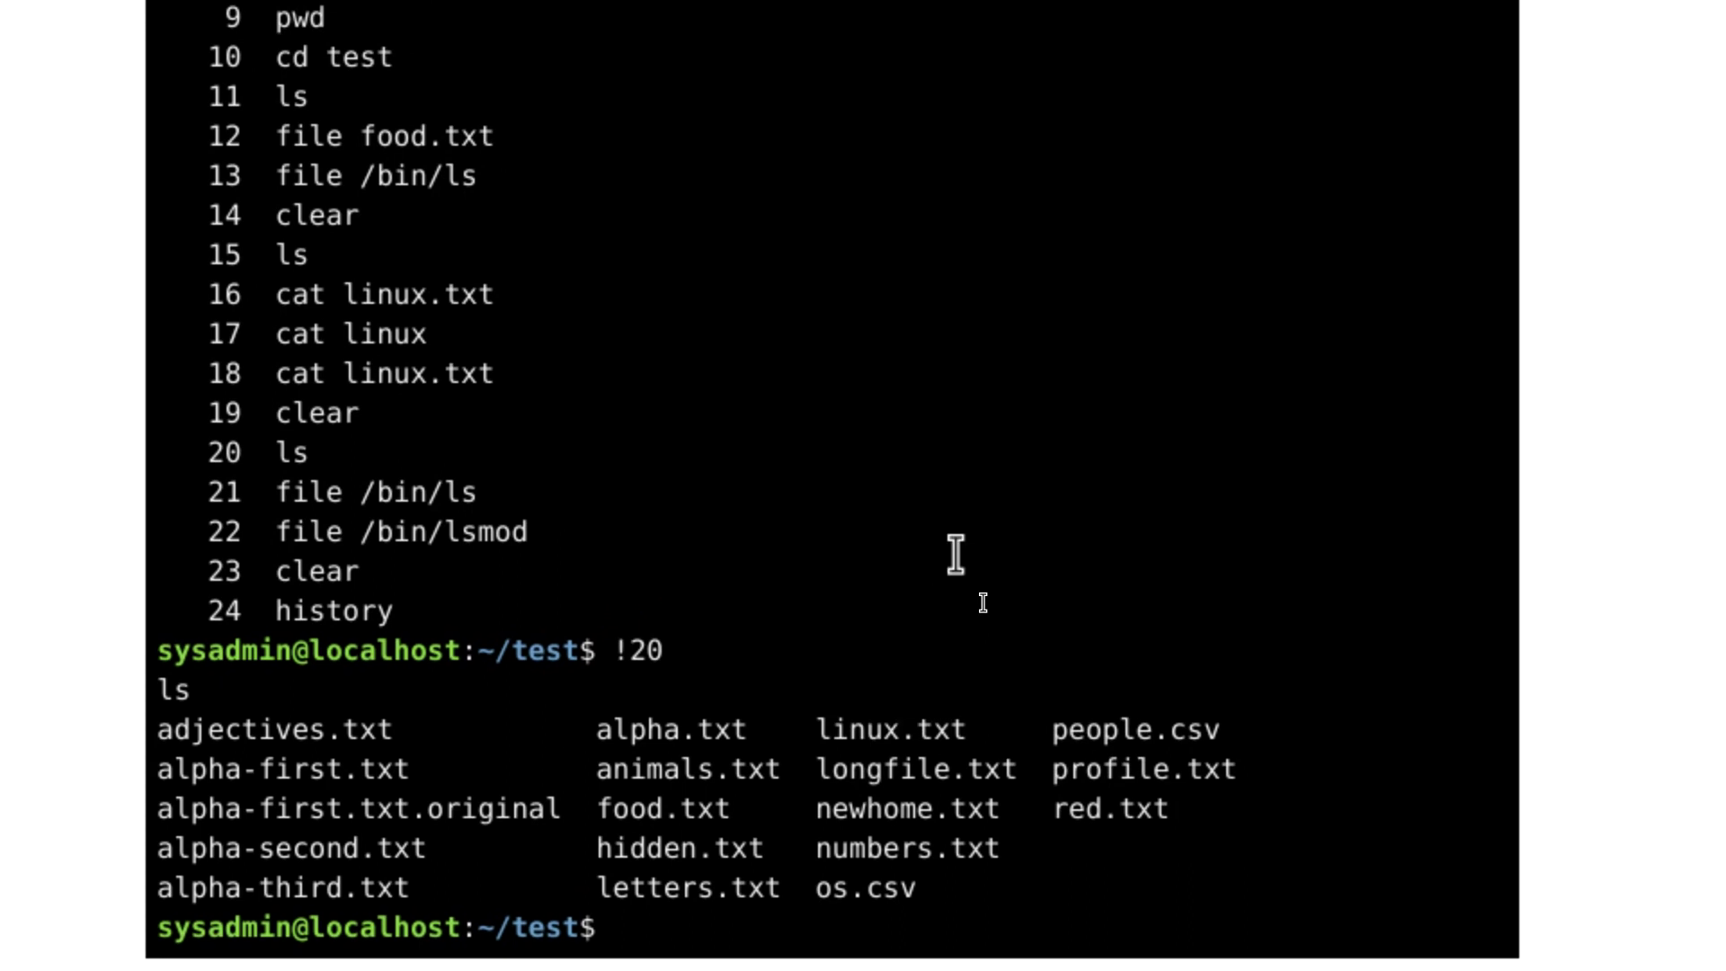
pyautogui.write('clear')
# - On a cleared screen, print food.txt, list the folder, and print longfile.txt's repeating word list
pyautogui.press('Return')
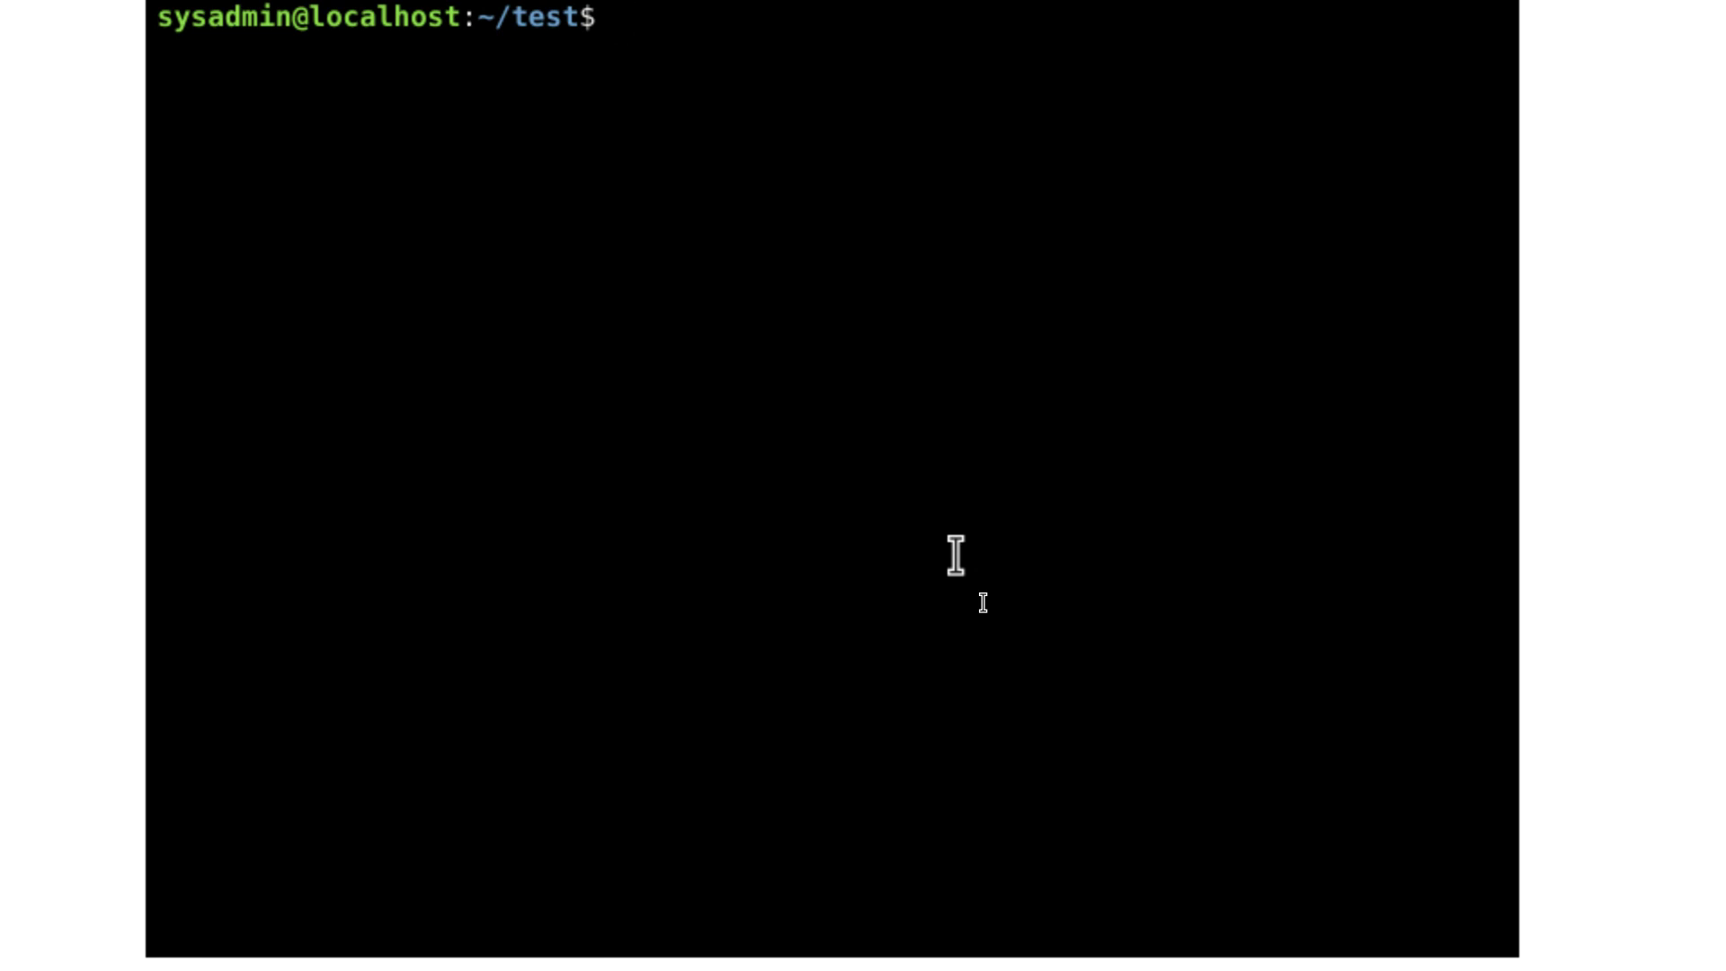
pyautogui.write('cat fi')
pyautogui.press('Tab')
pyautogui.press('Return')
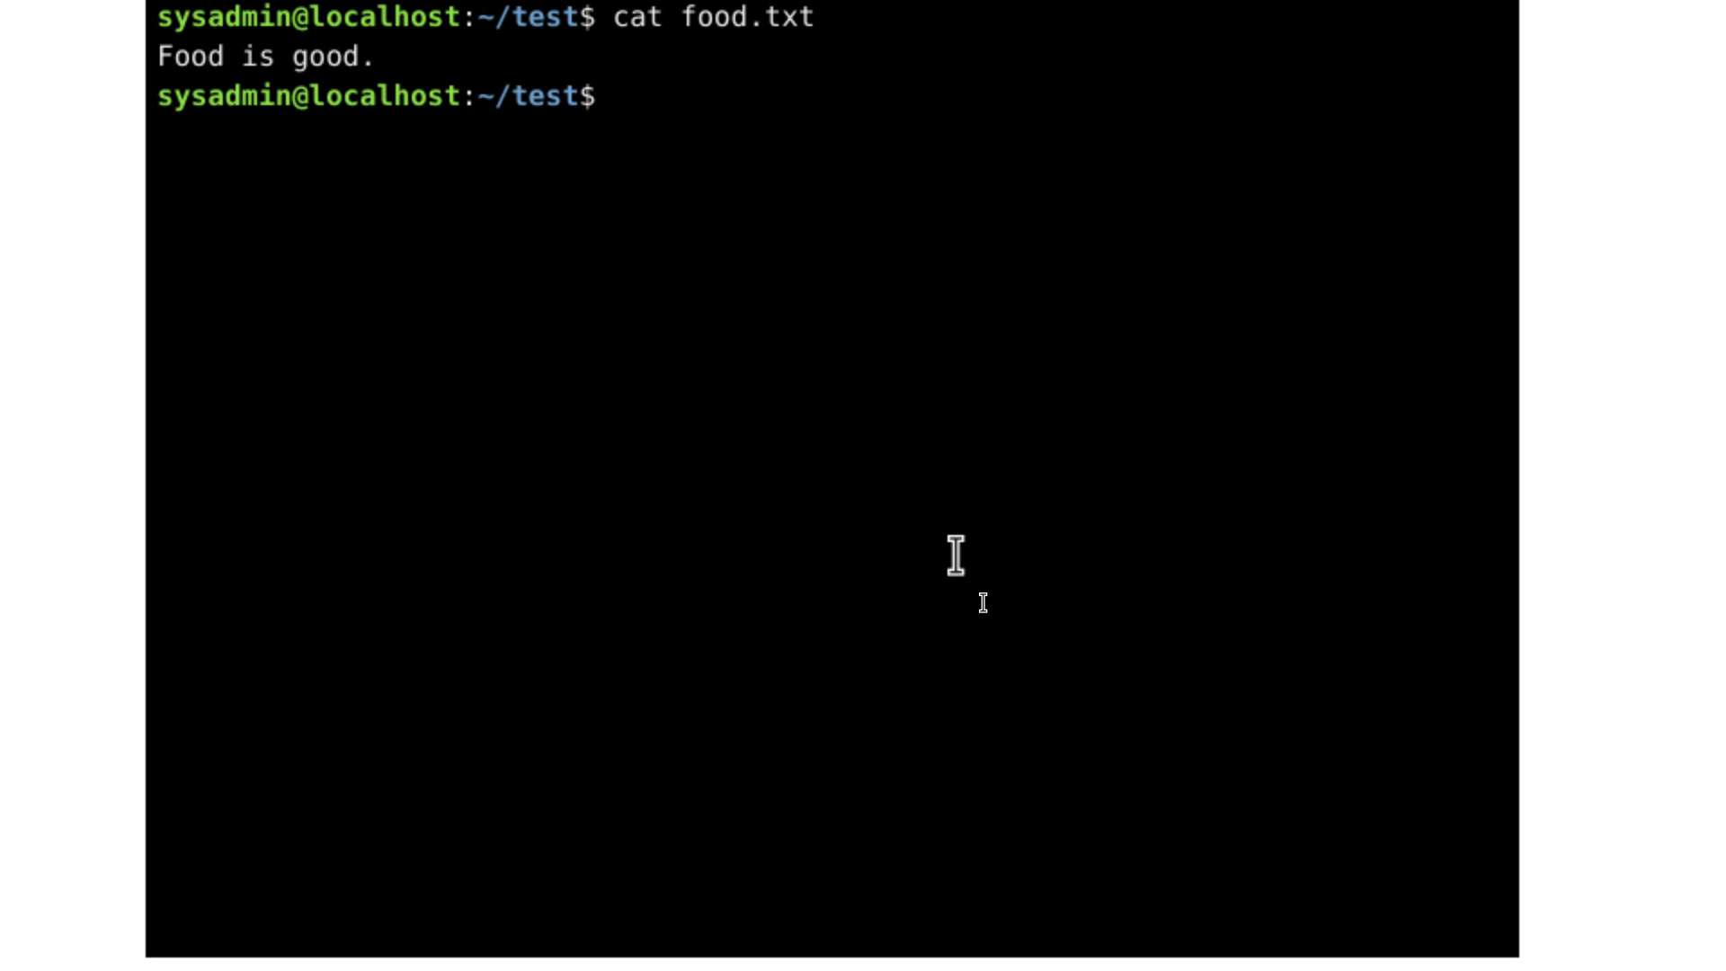
pyautogui.write('ls')
pyautogui.press('Return')
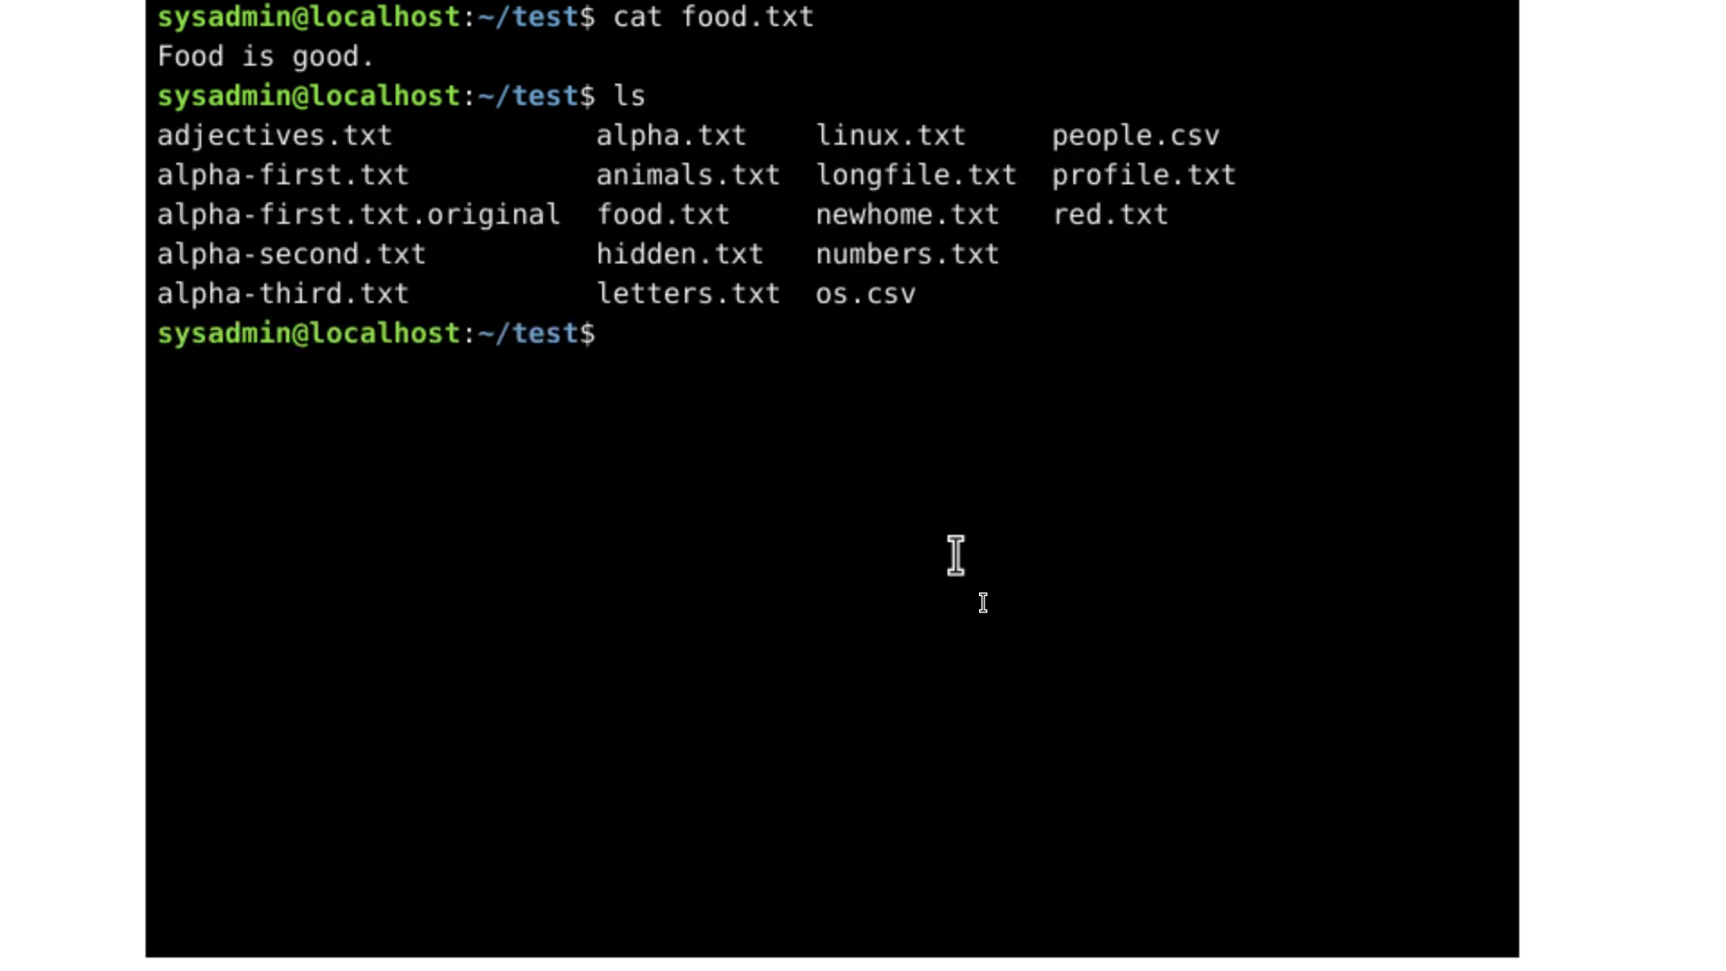
pyautogui.write('cat longfile.txt')
pyautogui.press('Return')
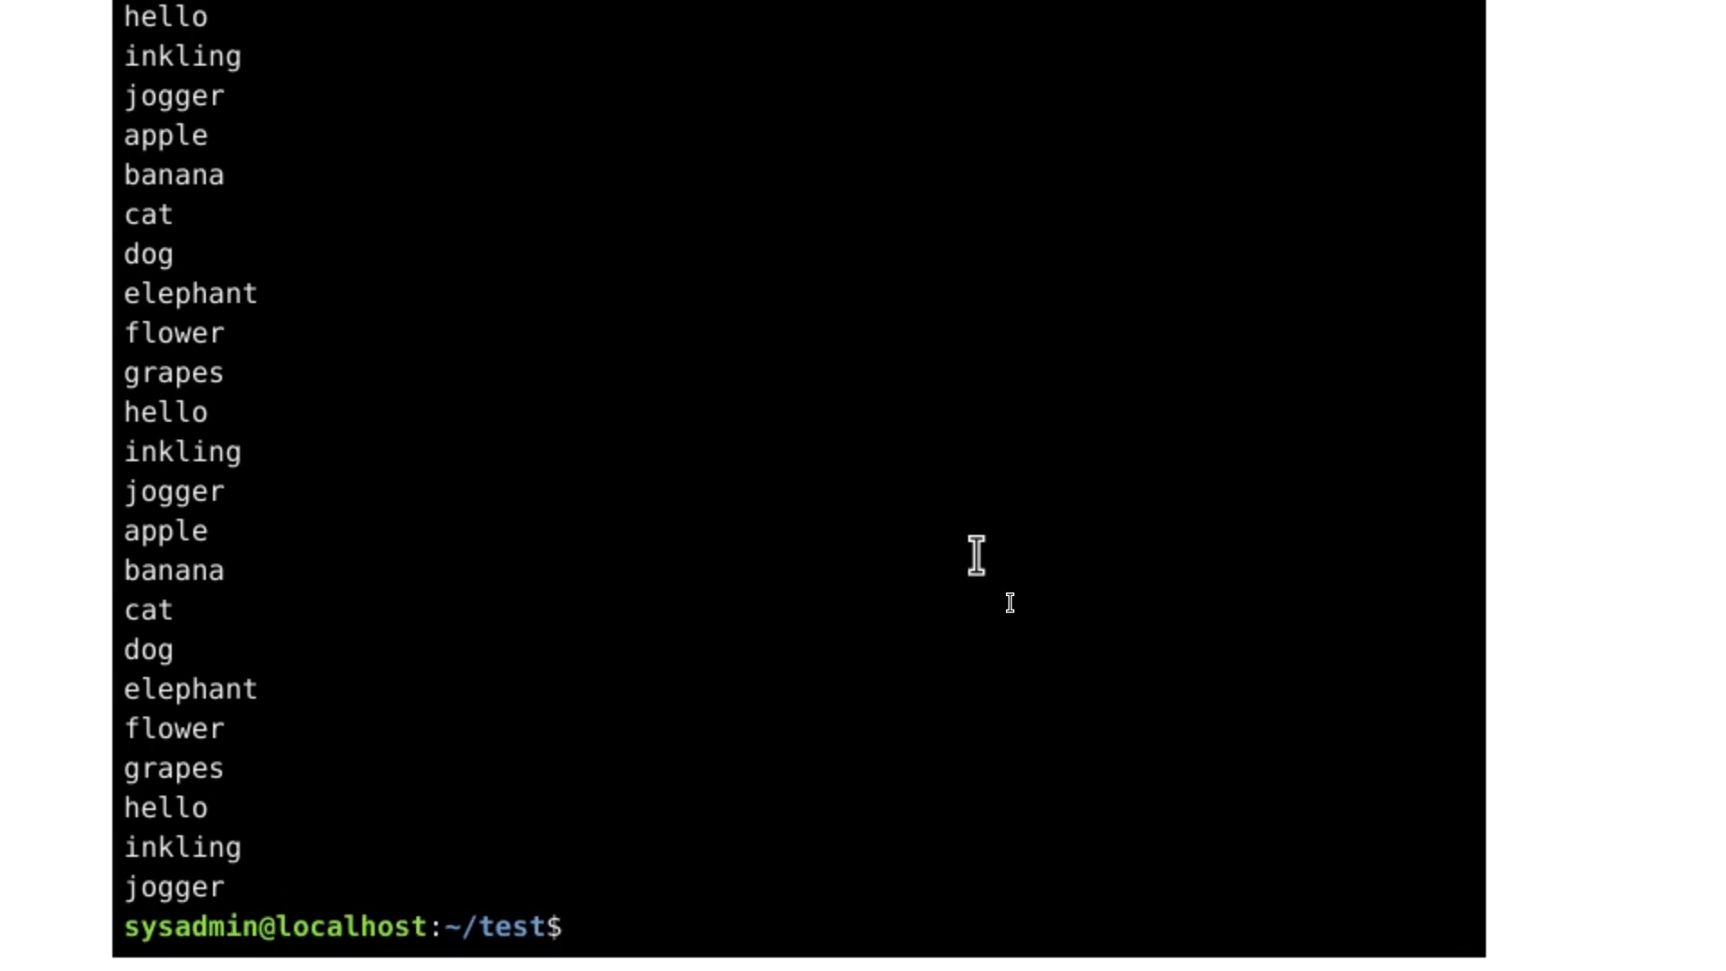
pyautogui.write('cl')
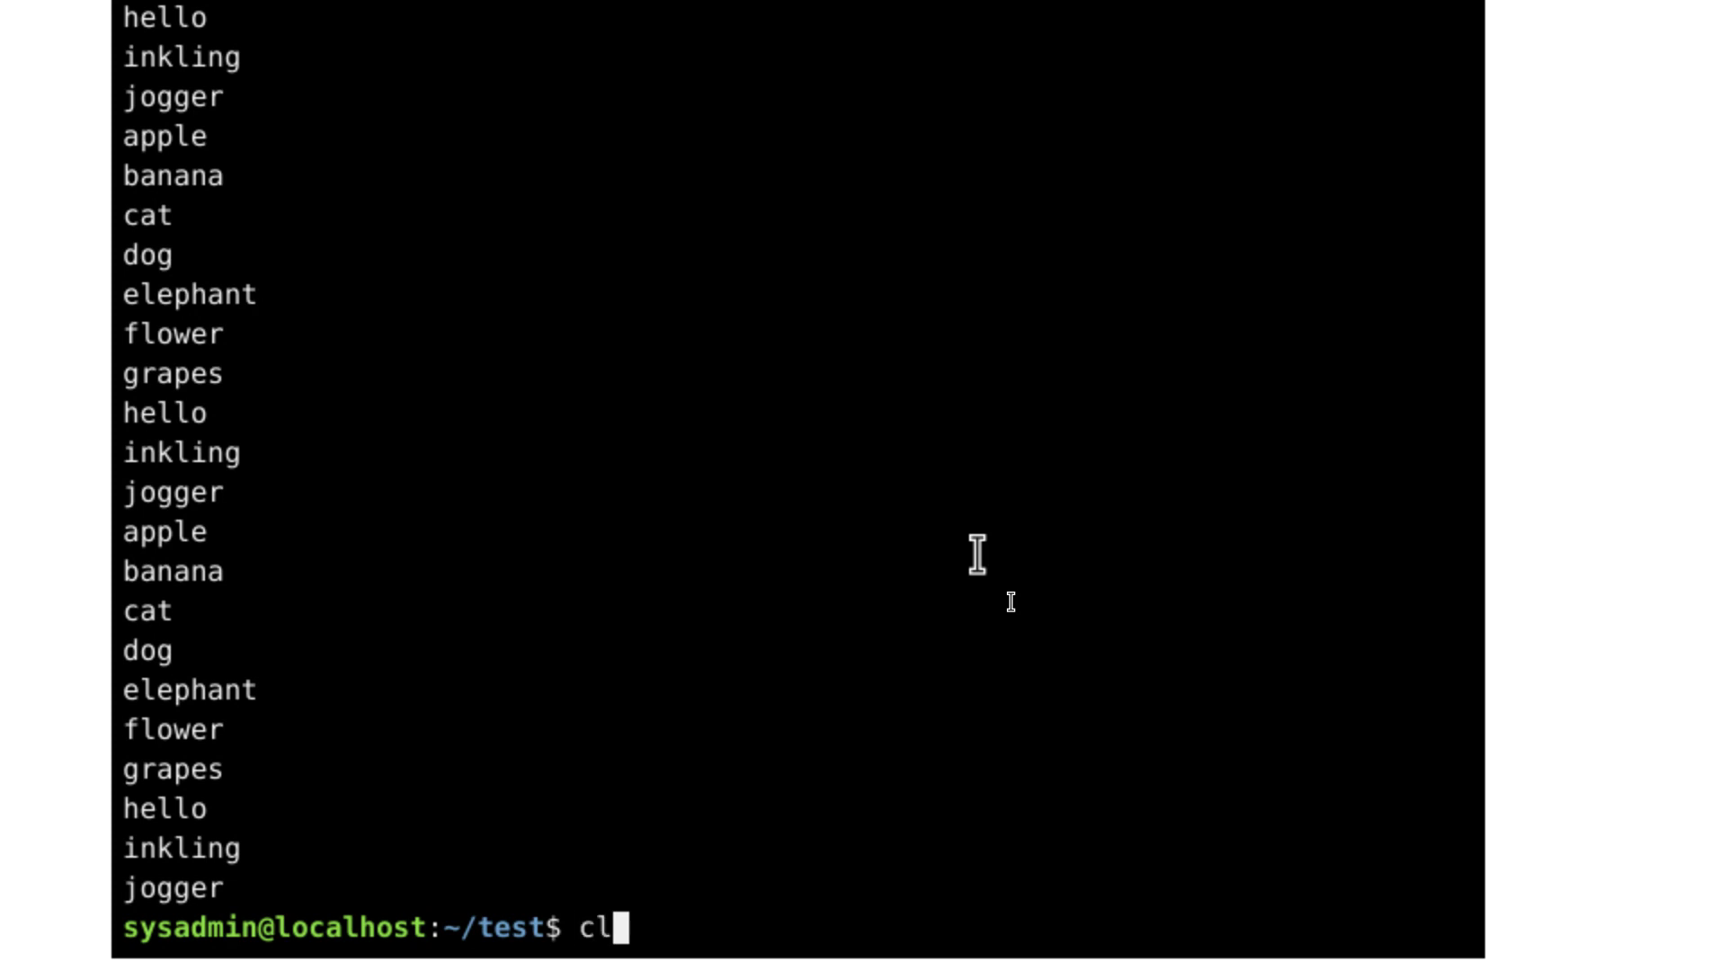
pyautogui.write('ear')
# - Clear the screen, run head and tail on longfile.txt, then clear again
pyautogui.press('Return')
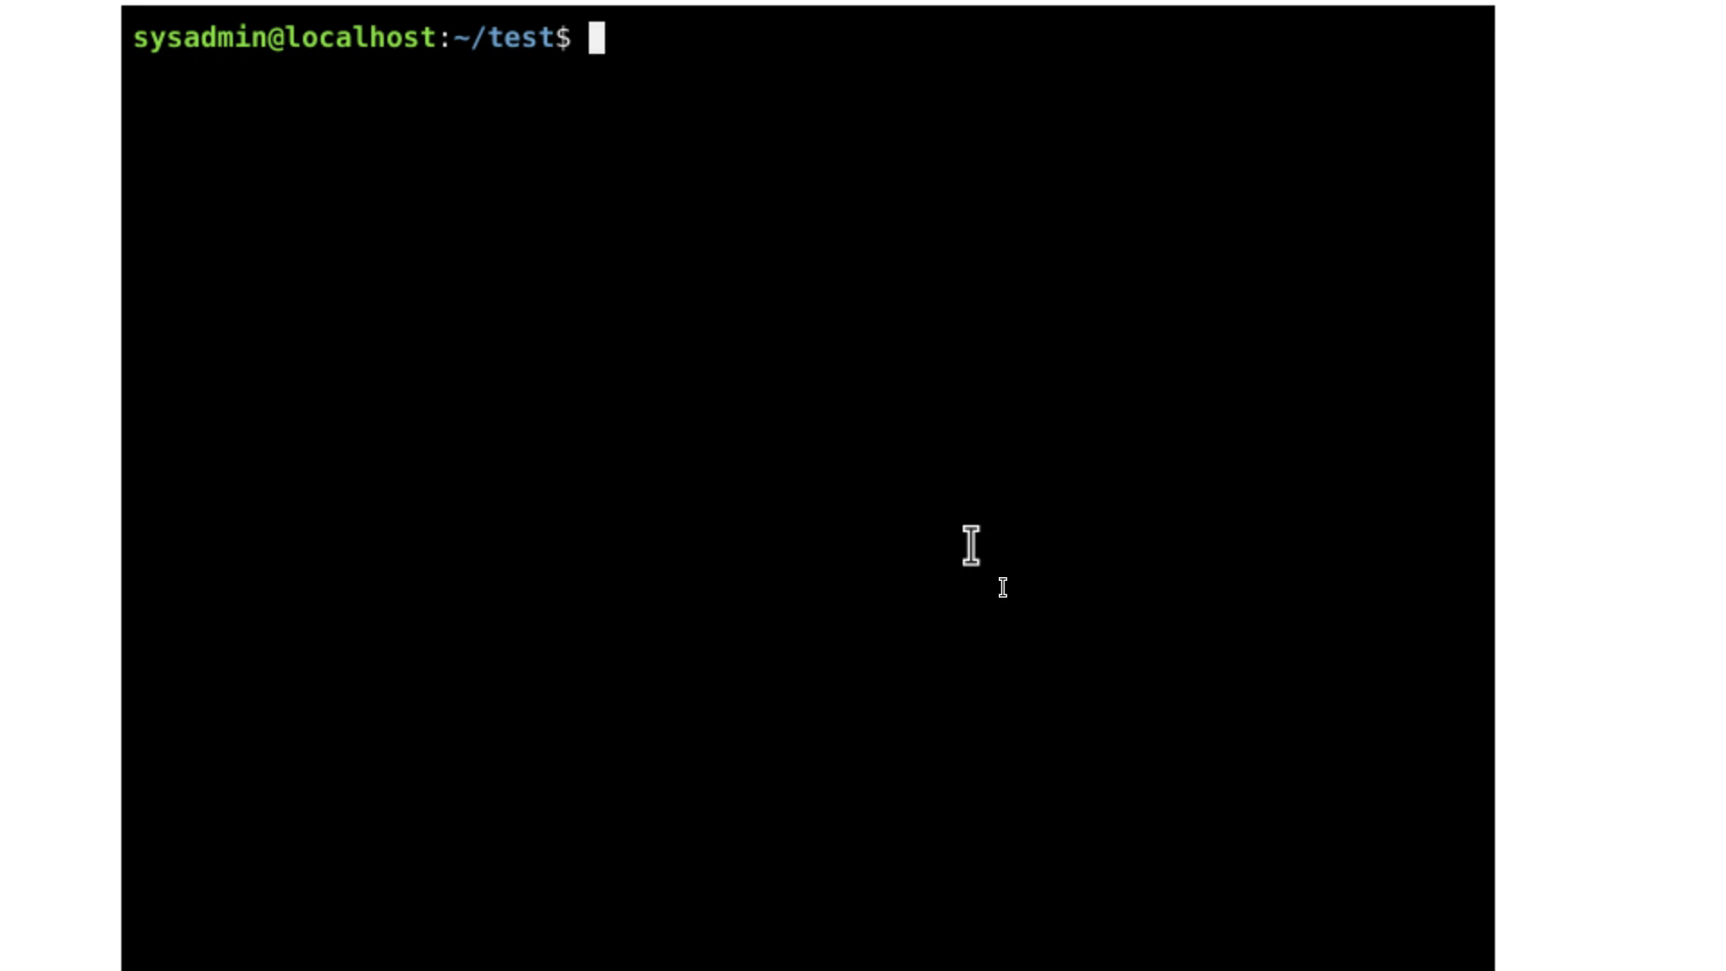
pyautogui.write('head longfile.txt')
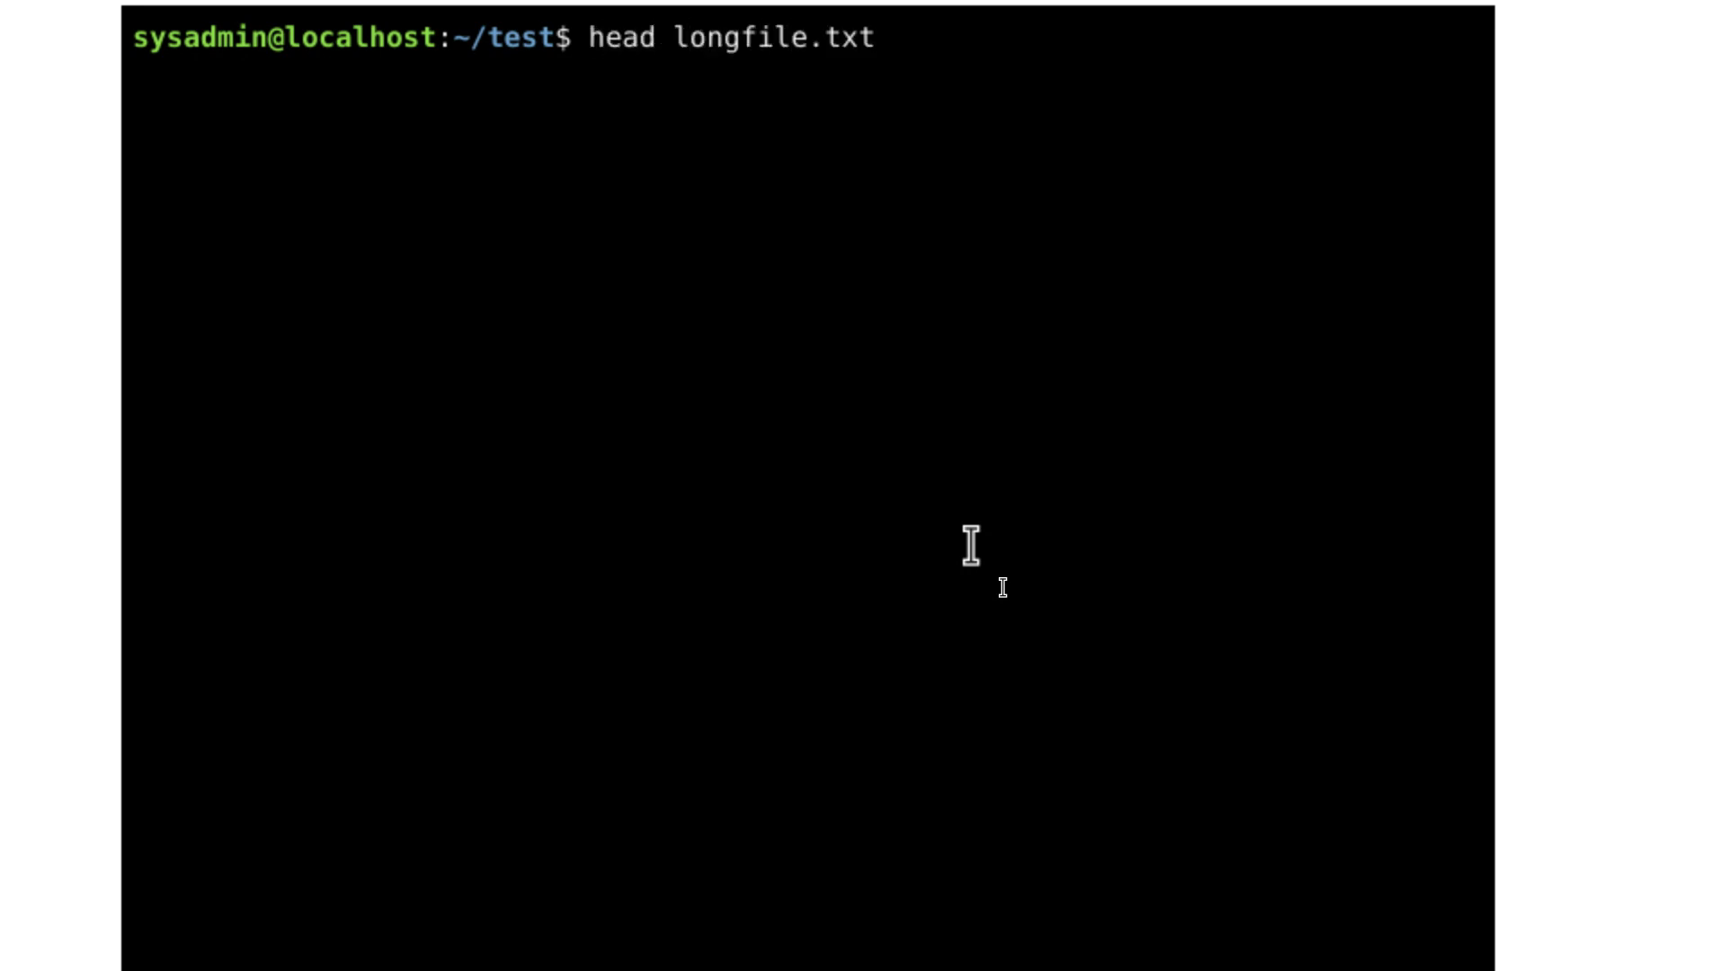
pyautogui.press('Return')
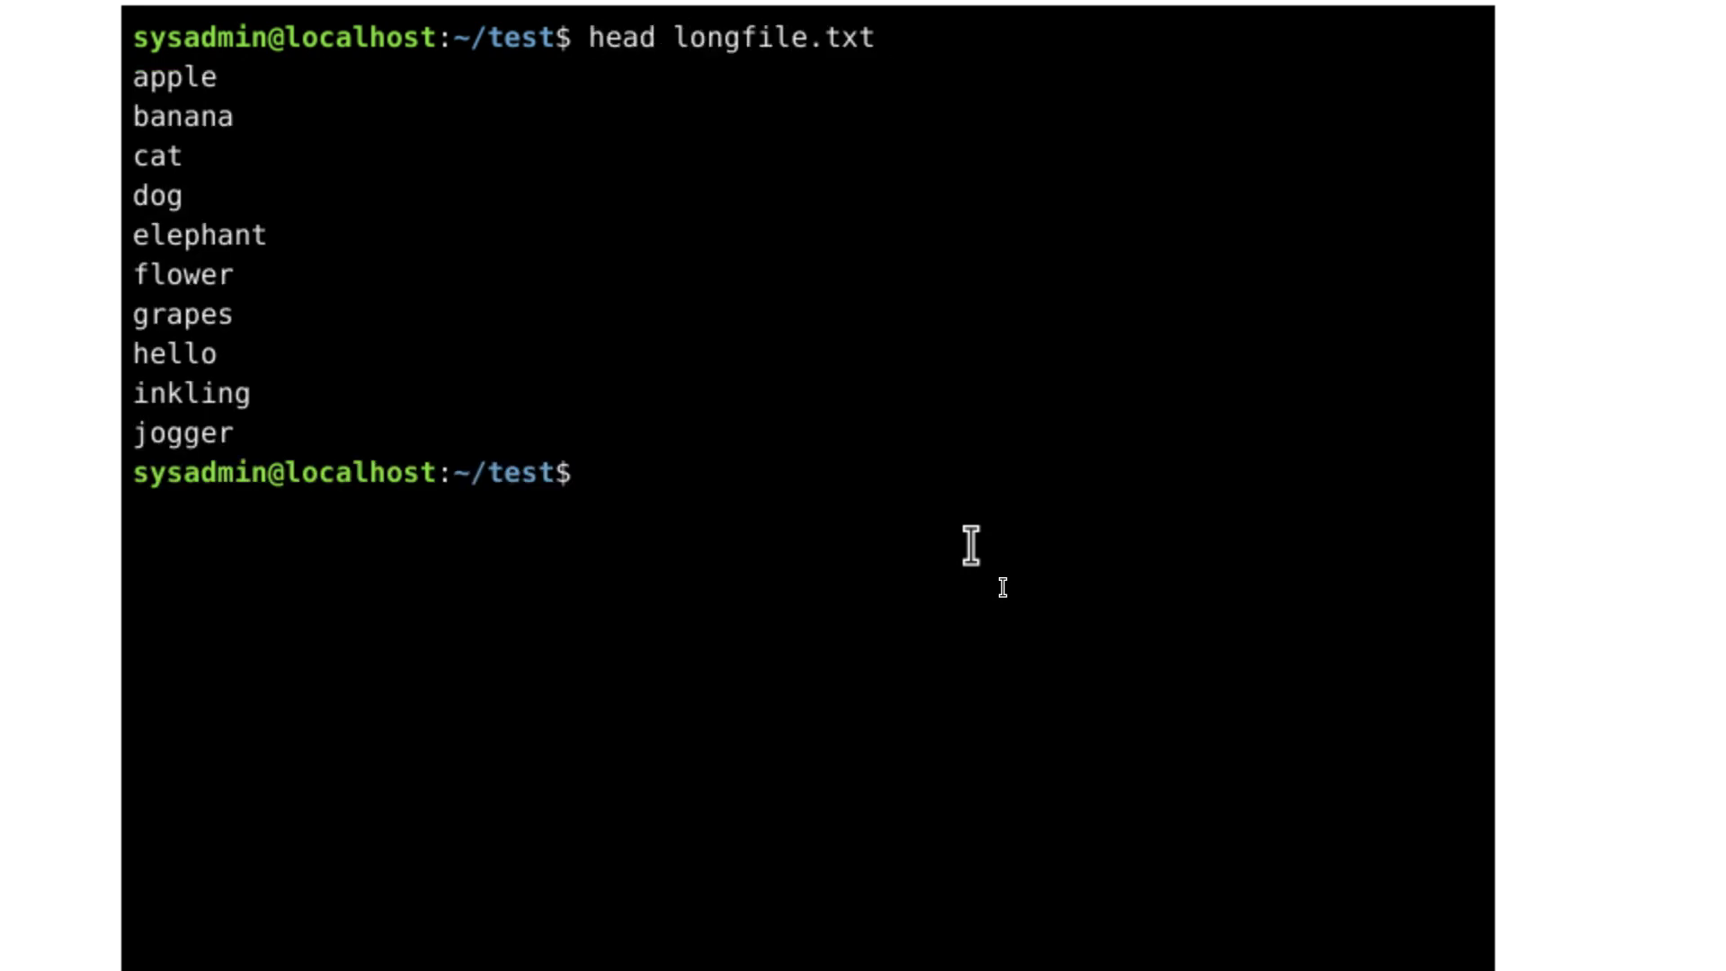
pyautogui.write('t')
pyautogui.write('ail ')
pyautogui.write('lo')
pyautogui.press('Tab')
pyautogui.press('Return')
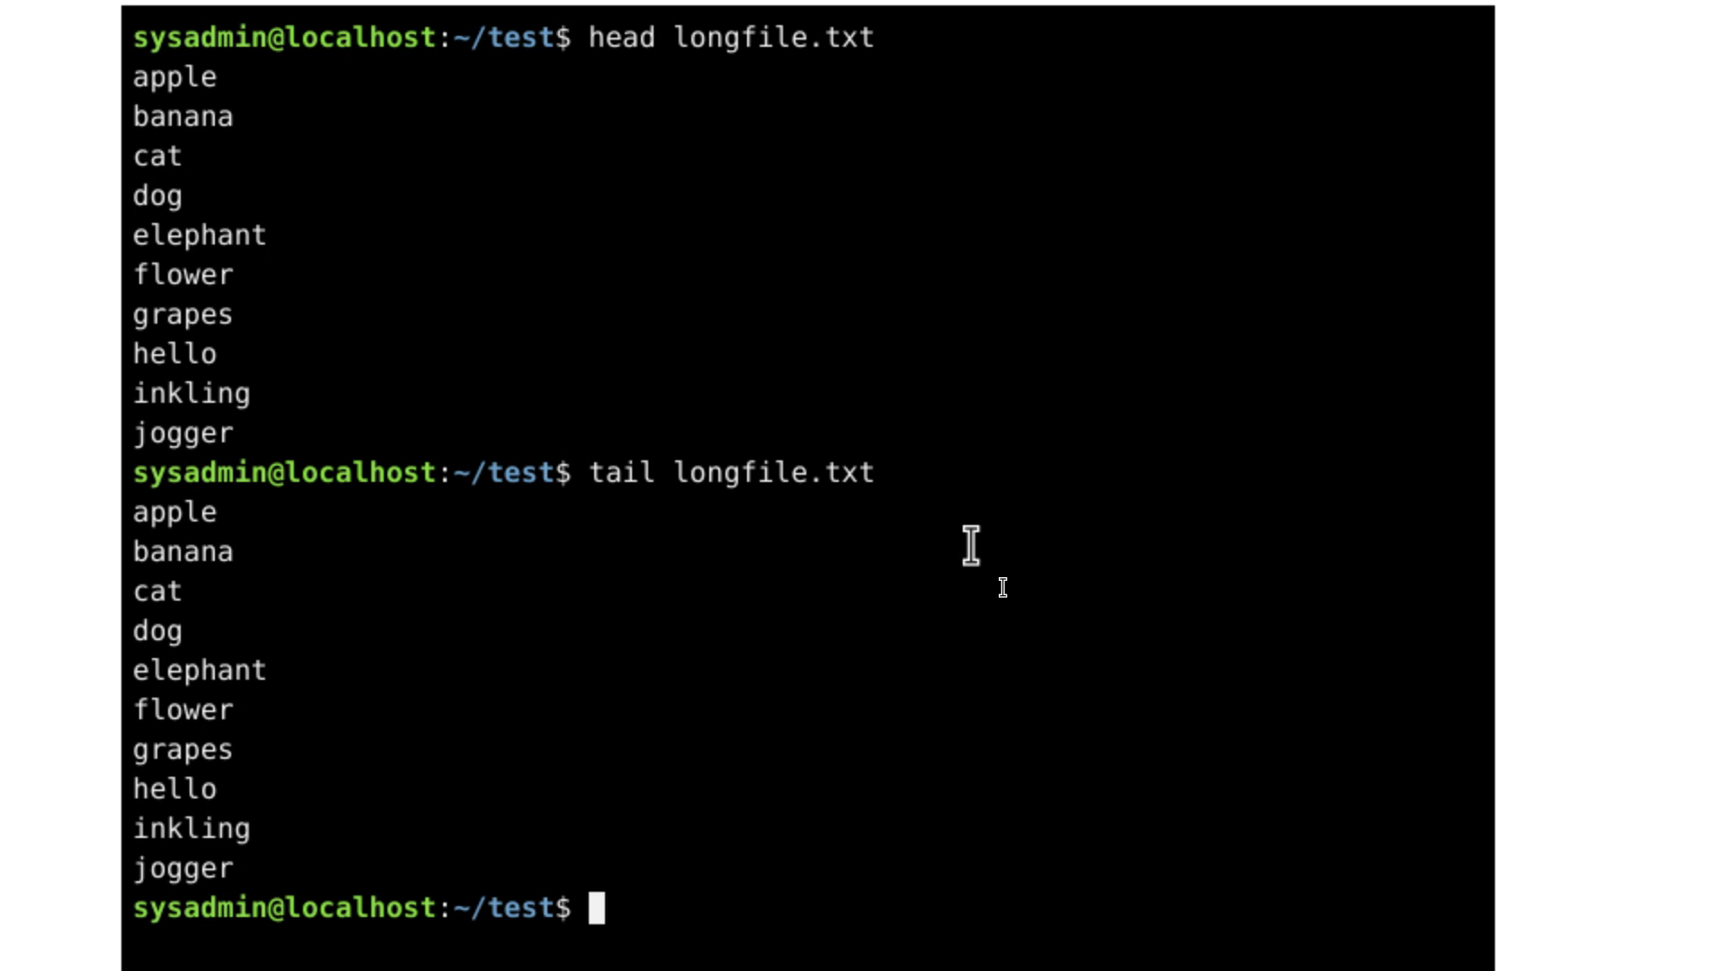
pyautogui.write('clear')
pyautogui.press('Return')
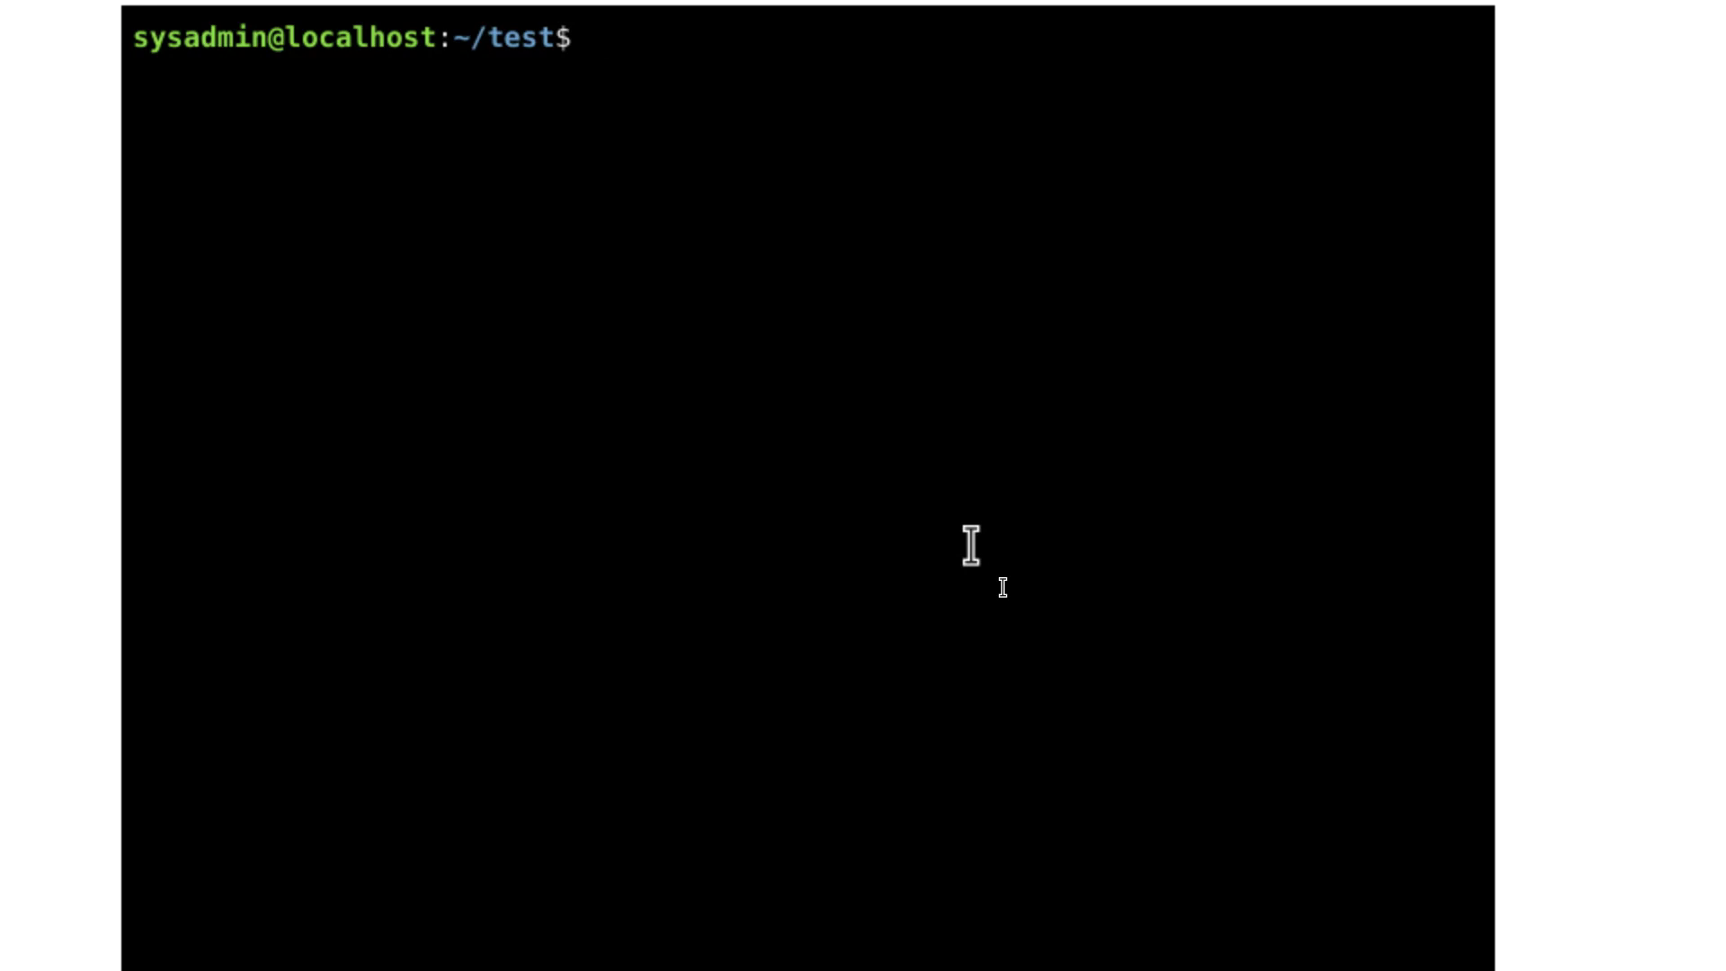
pyautogui.write('ss')
pyautogui.write('lo')
# - View longfile.txt in less, scroll down through the repeating word list, and quit
pyautogui.press('Tab')
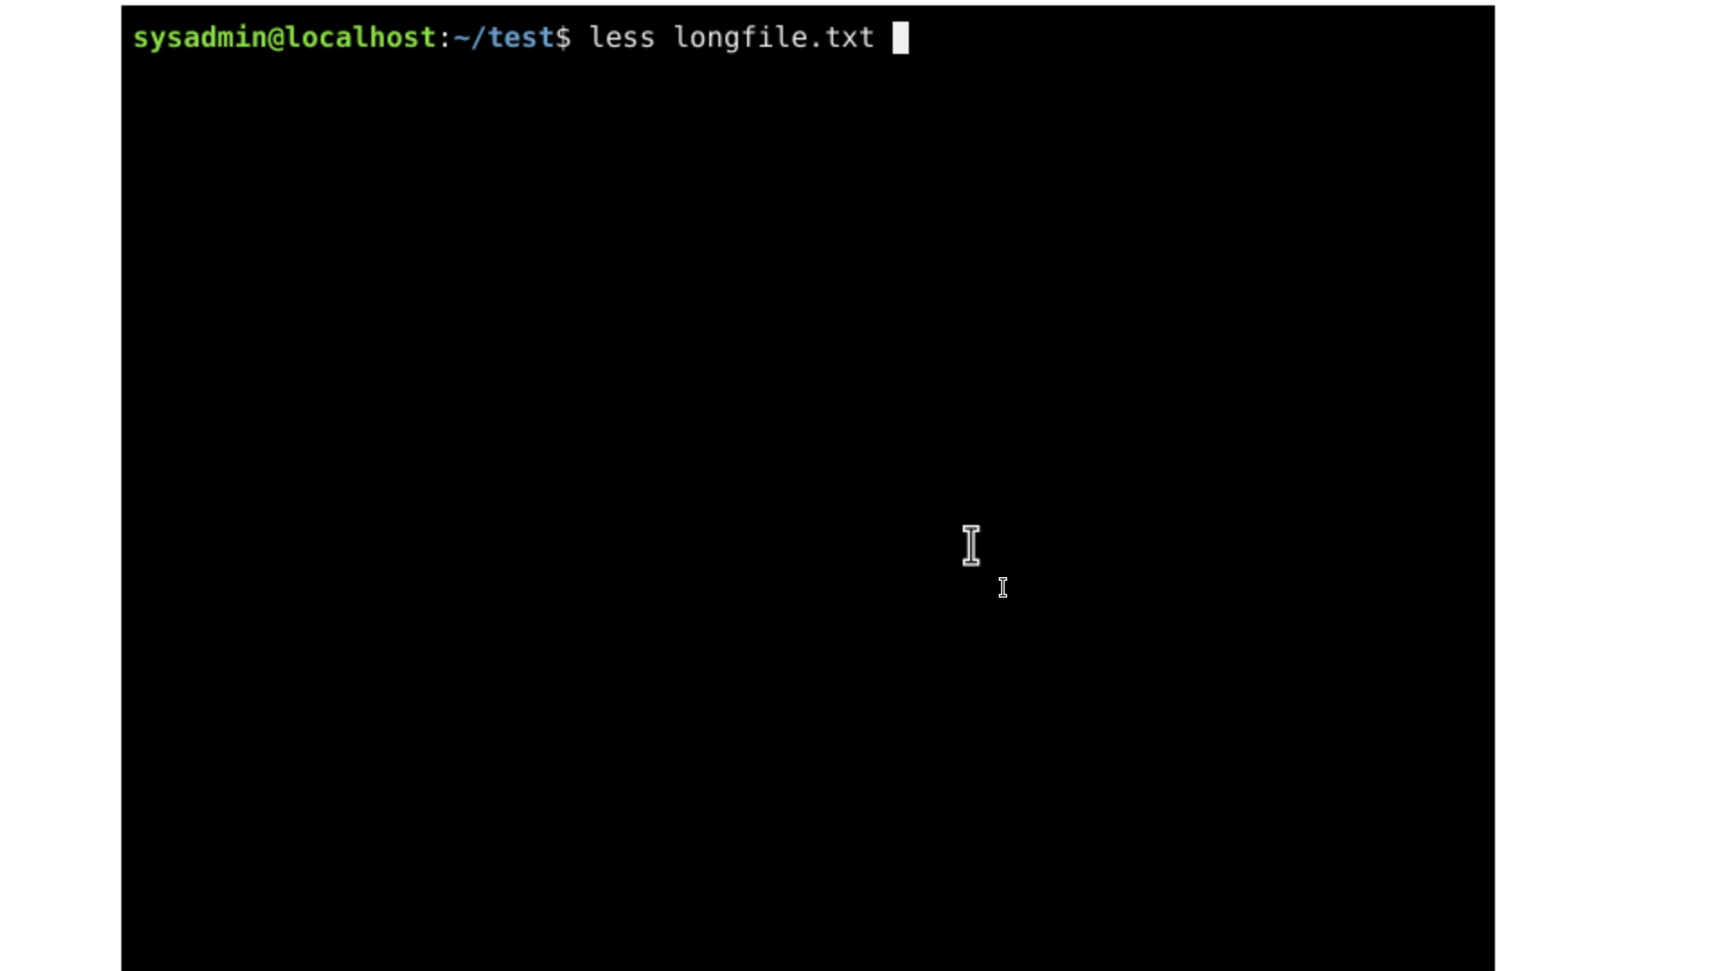
pyautogui.press('Return')
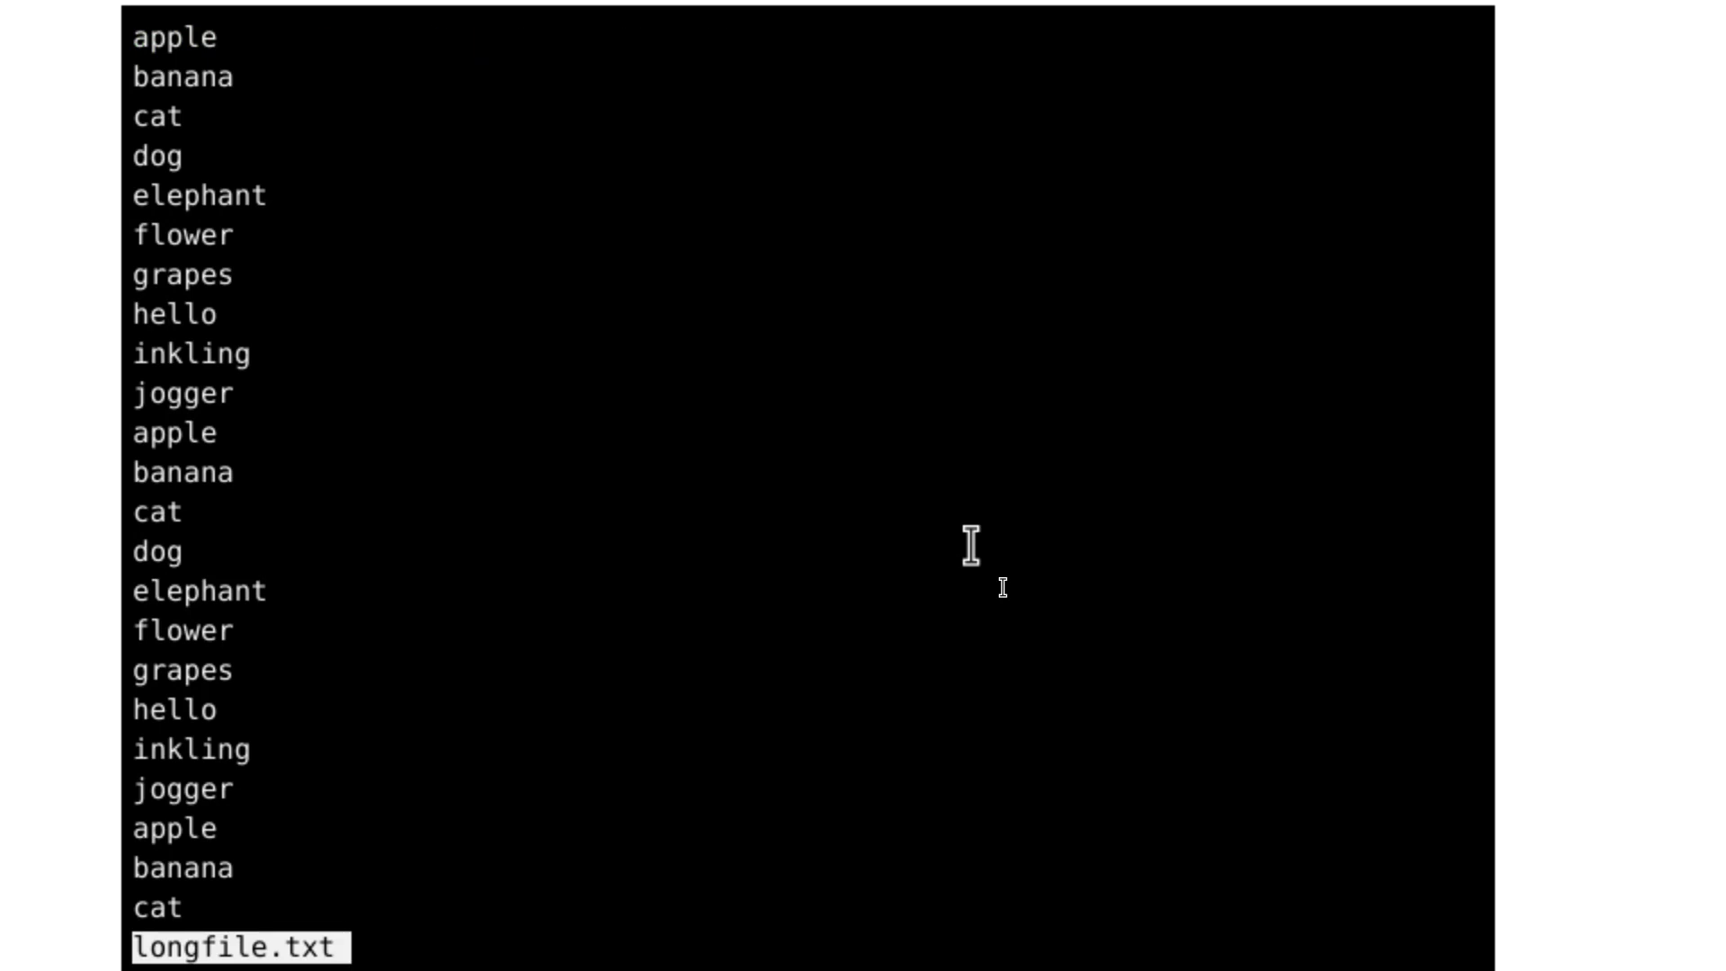
pyautogui.press('Down')
pyautogui.press('Down')
pyautogui.press('Down')
pyautogui.press('Down')
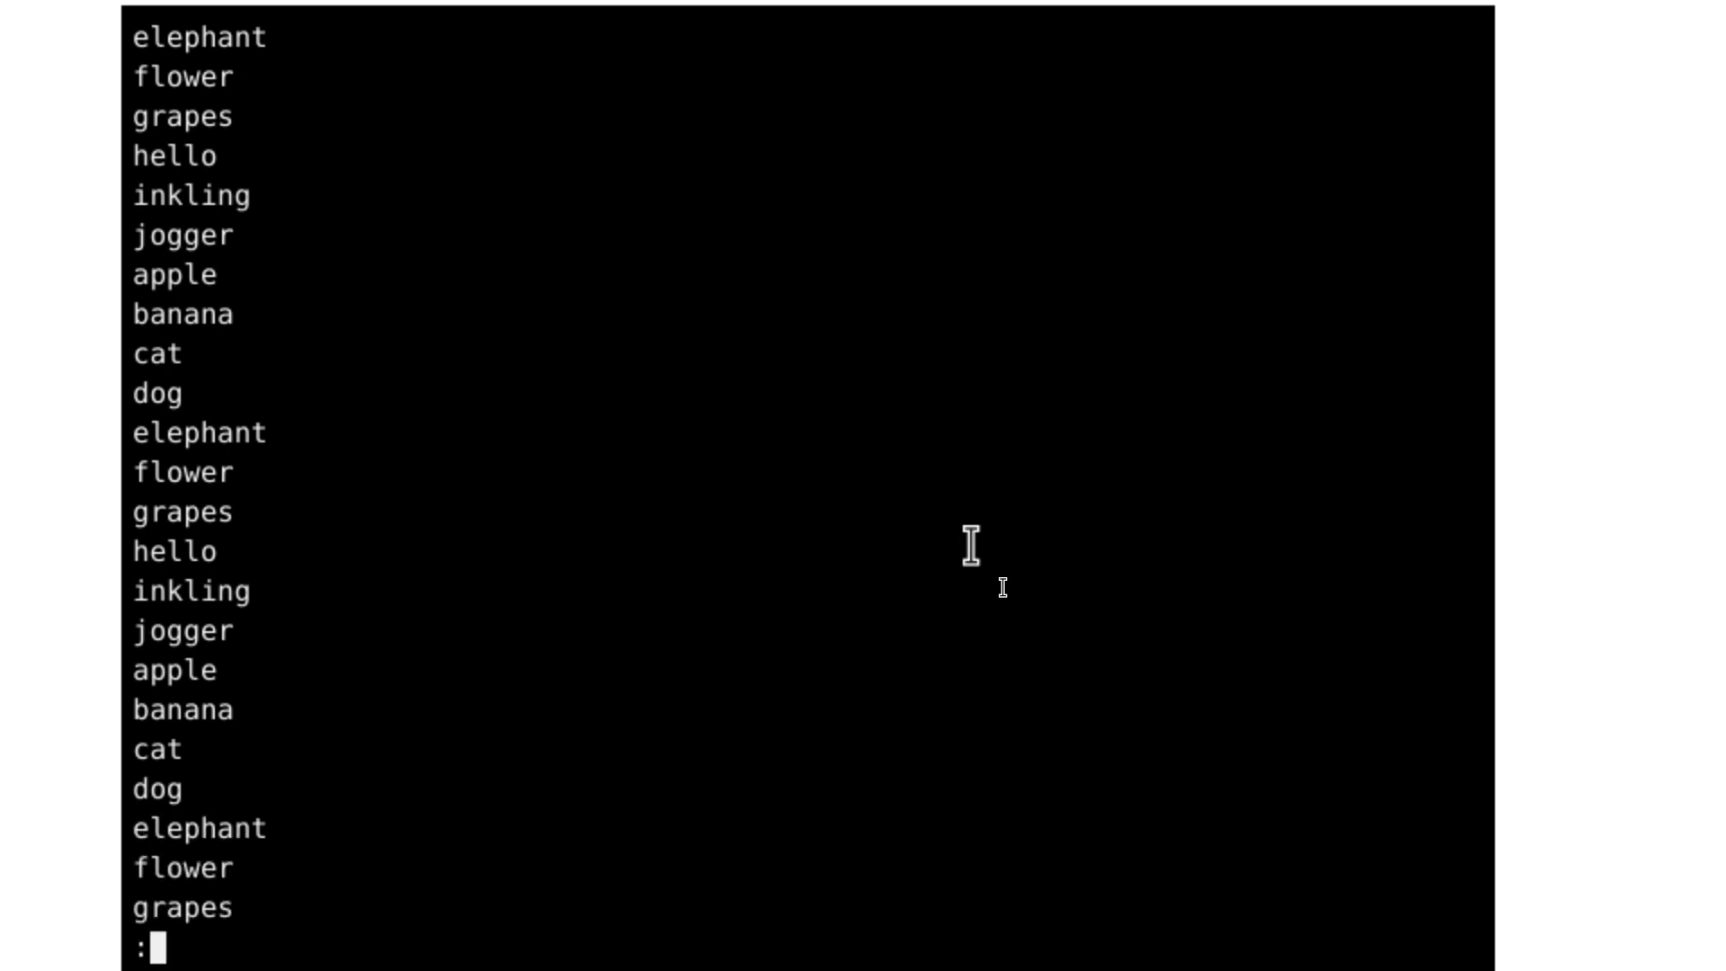
pyautogui.press('Down')
pyautogui.press('Down')
pyautogui.press('Down')
pyautogui.press('Down')
pyautogui.press('Down')
pyautogui.press('Down')
pyautogui.press('Down')
pyautogui.press('Down')
pyautogui.press('Down')
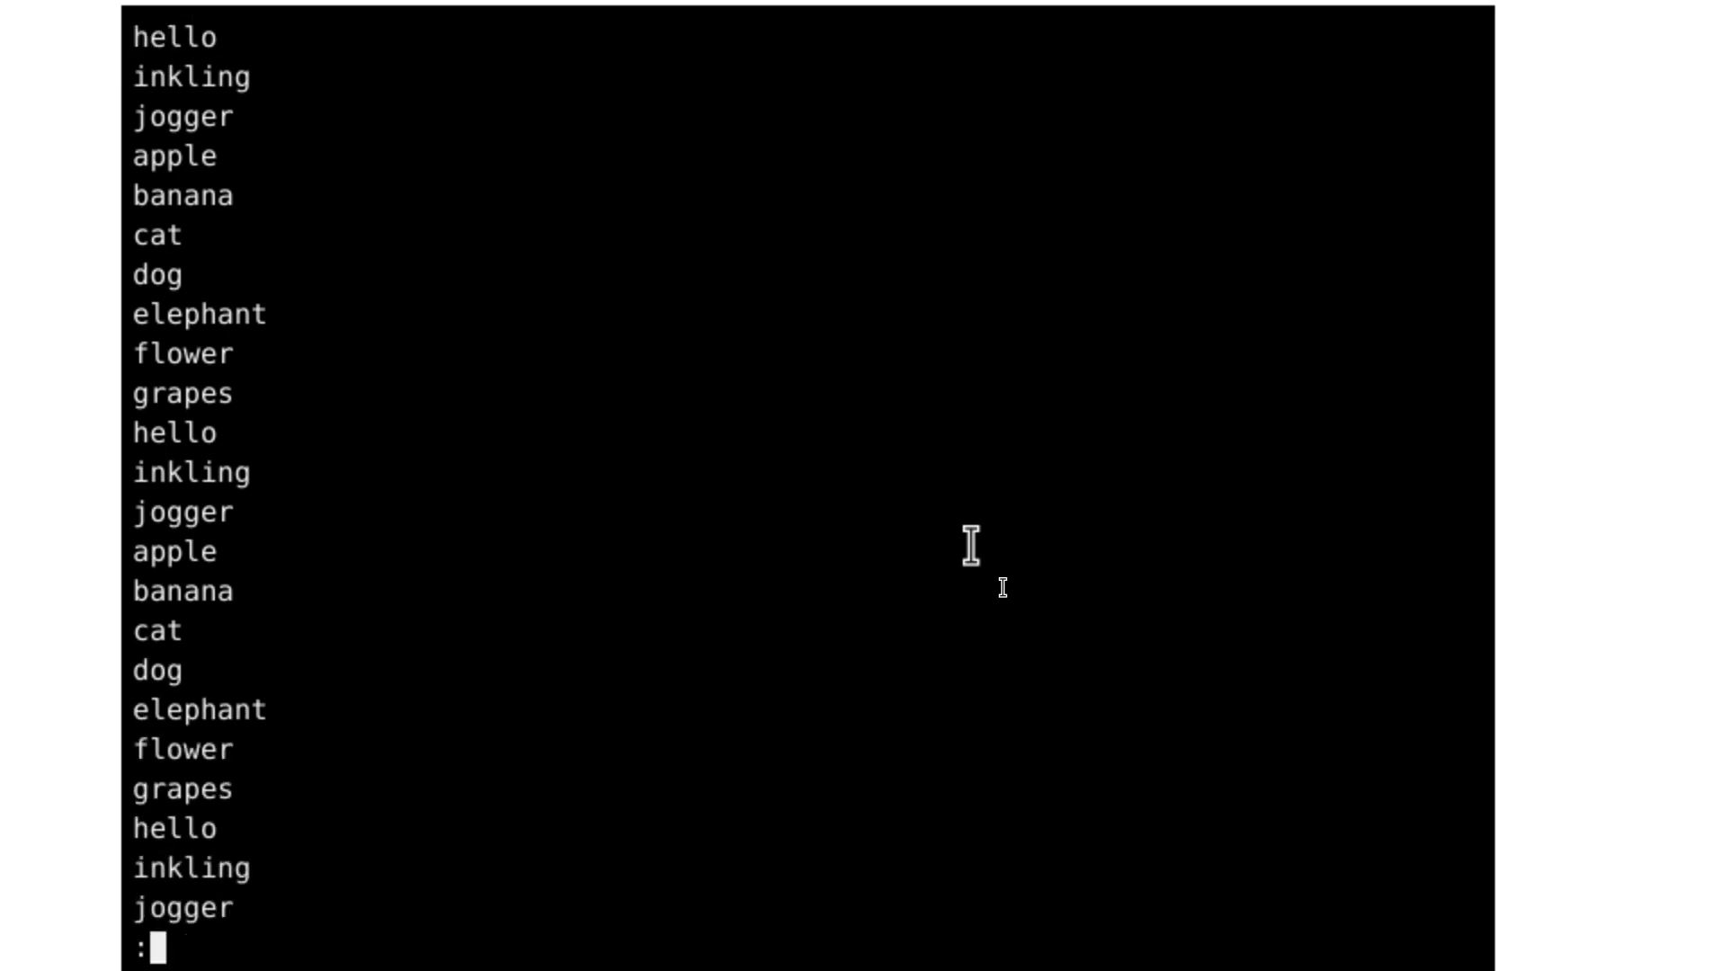
pyautogui.press('Down')
pyautogui.press('Down')
pyautogui.press('Down')
pyautogui.press('Down')
pyautogui.press('Down')
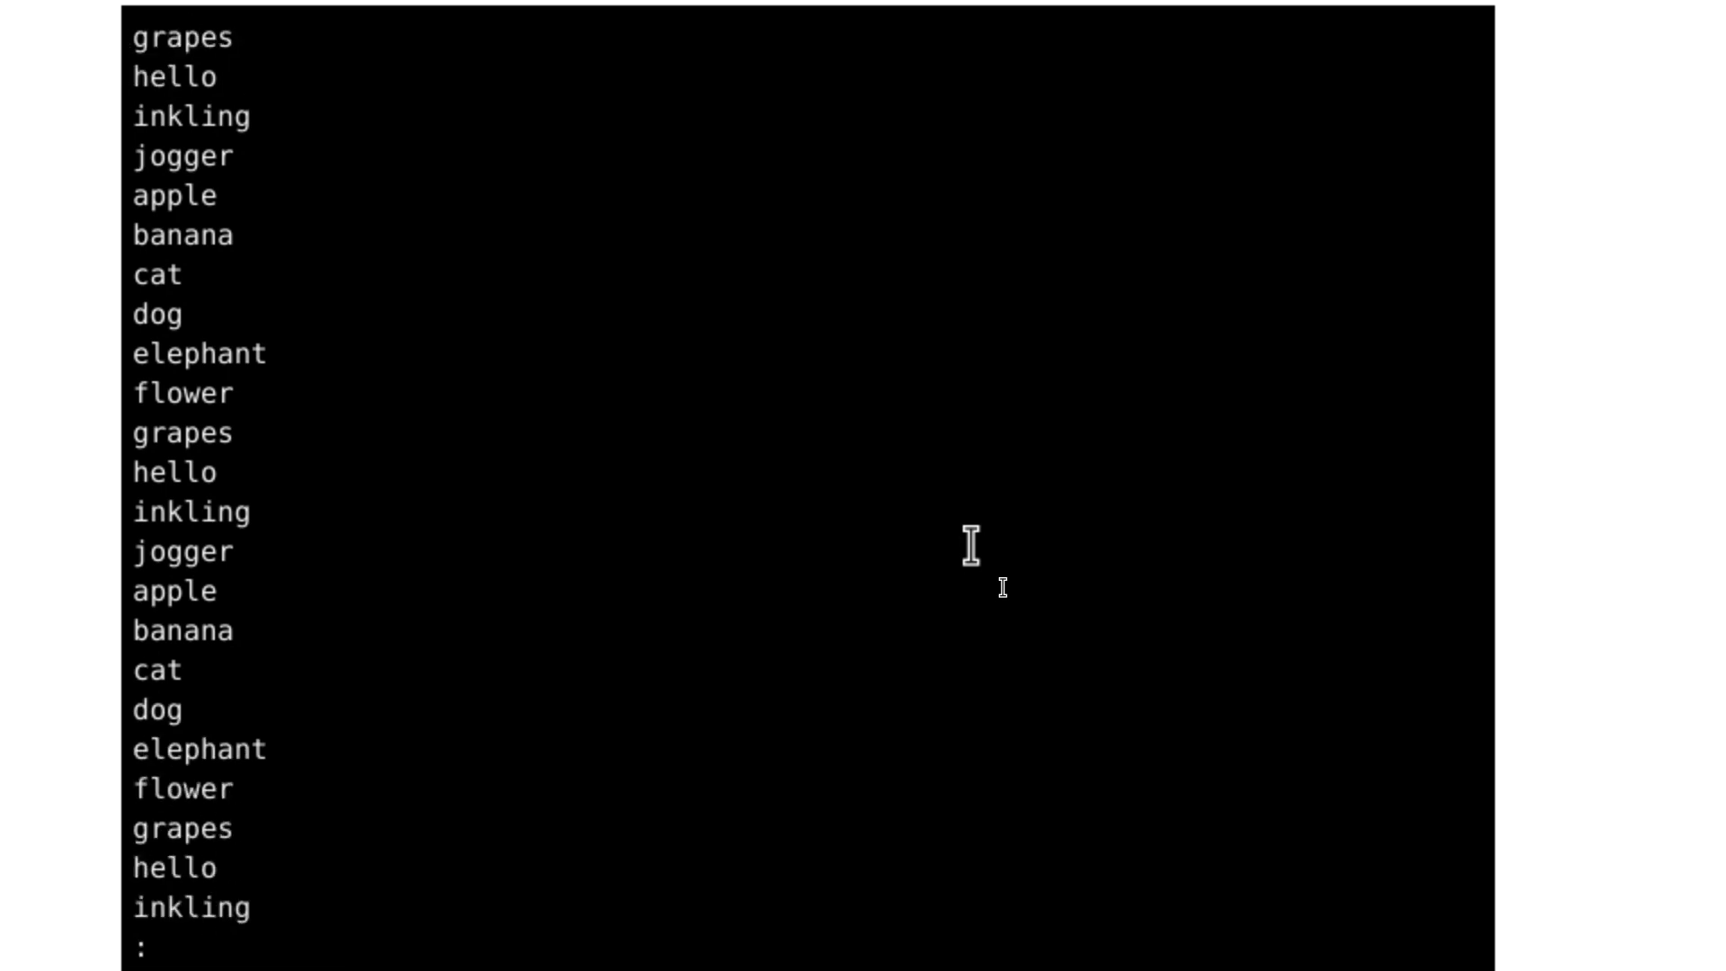
pyautogui.press('Down')
pyautogui.press('Down')
pyautogui.press('Down')
pyautogui.press('Down')
pyautogui.press('Down')
pyautogui.press('Down')
pyautogui.press('Down')
pyautogui.press('Down')
pyautogui.press('Down')
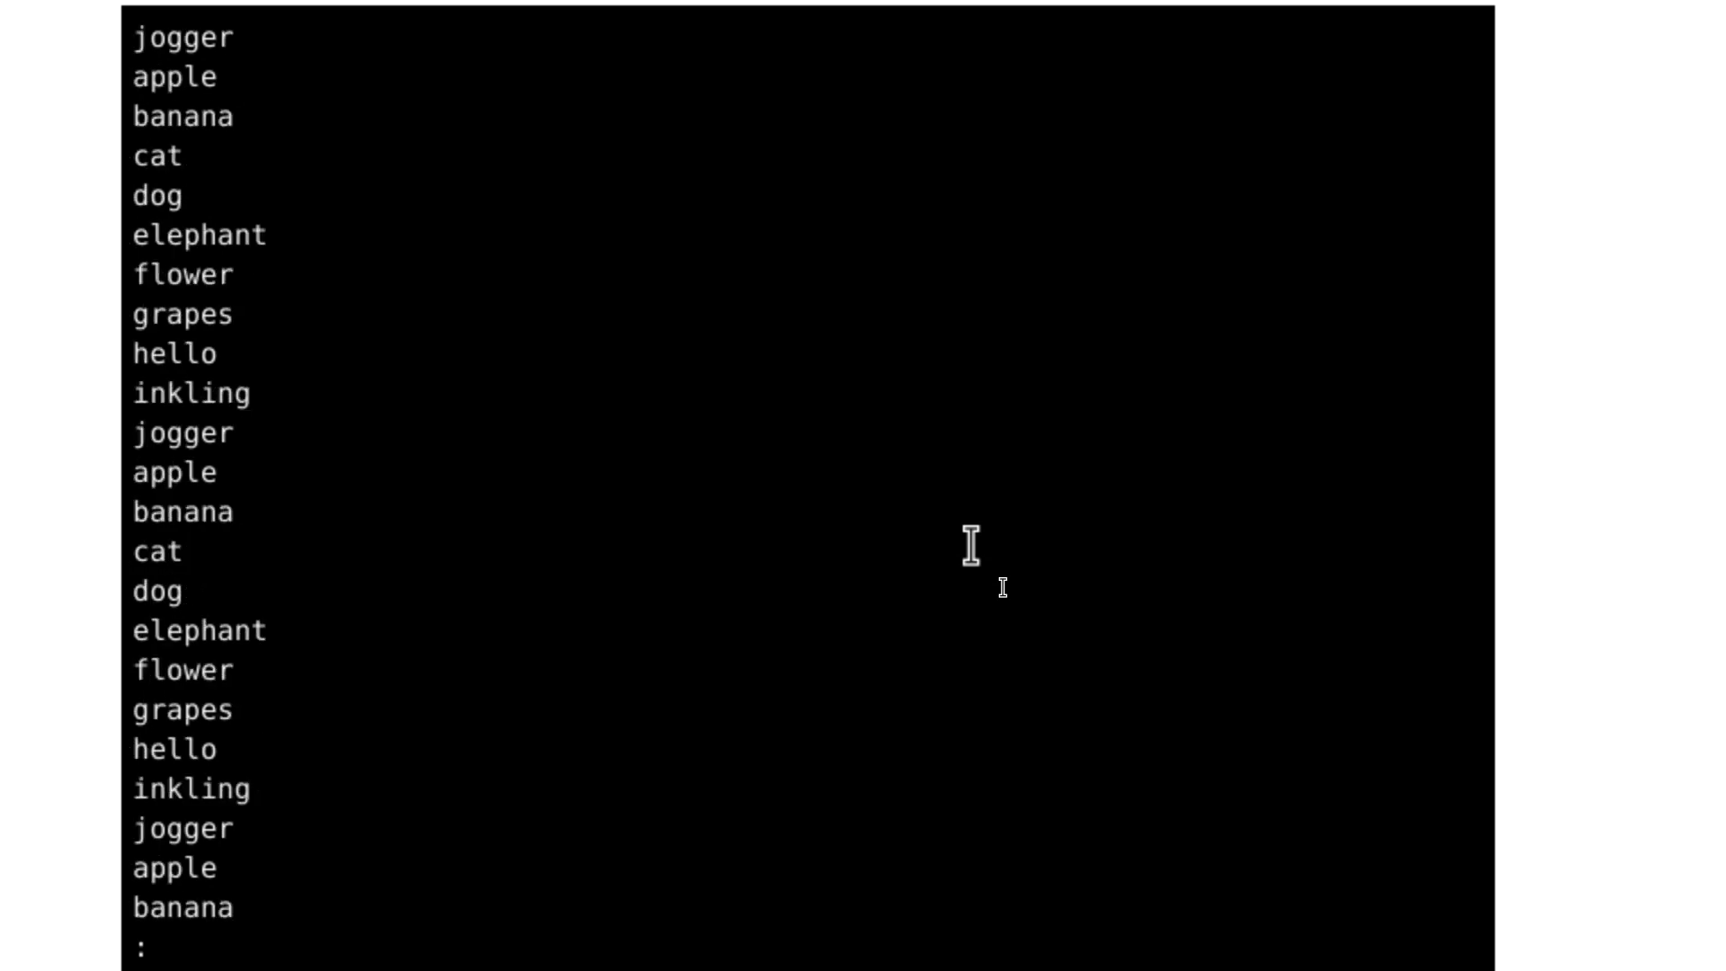
pyautogui.press('Down')
pyautogui.press('Down')
pyautogui.press('Down')
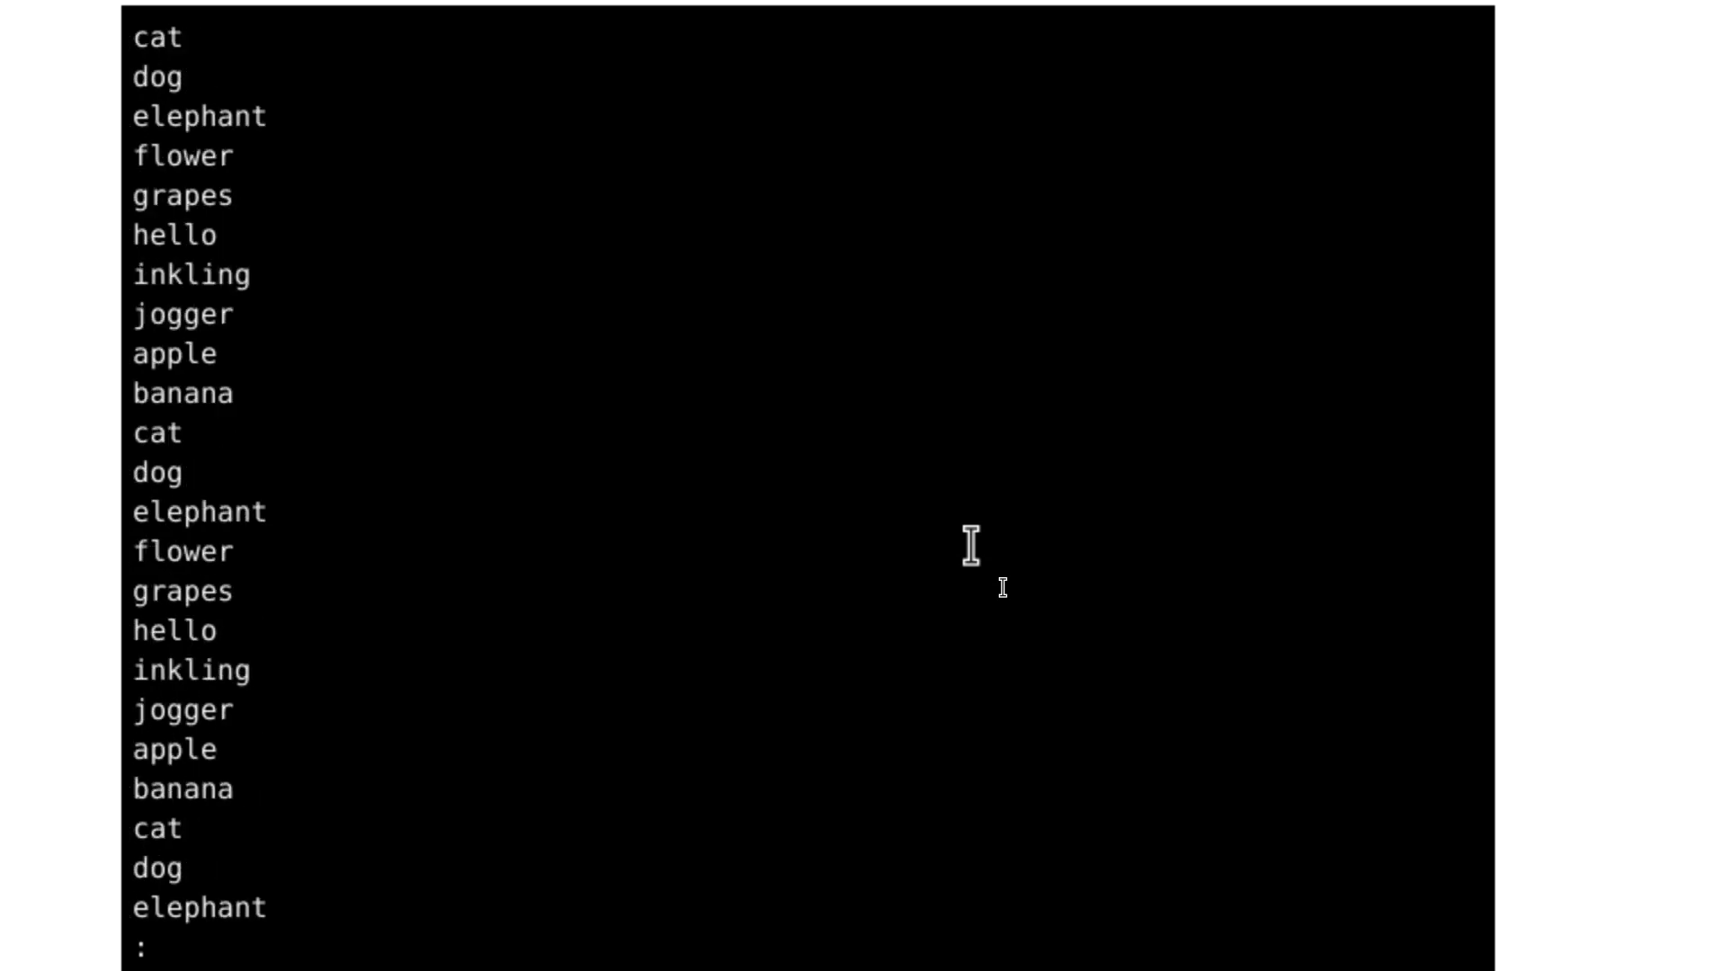
pyautogui.press('q')
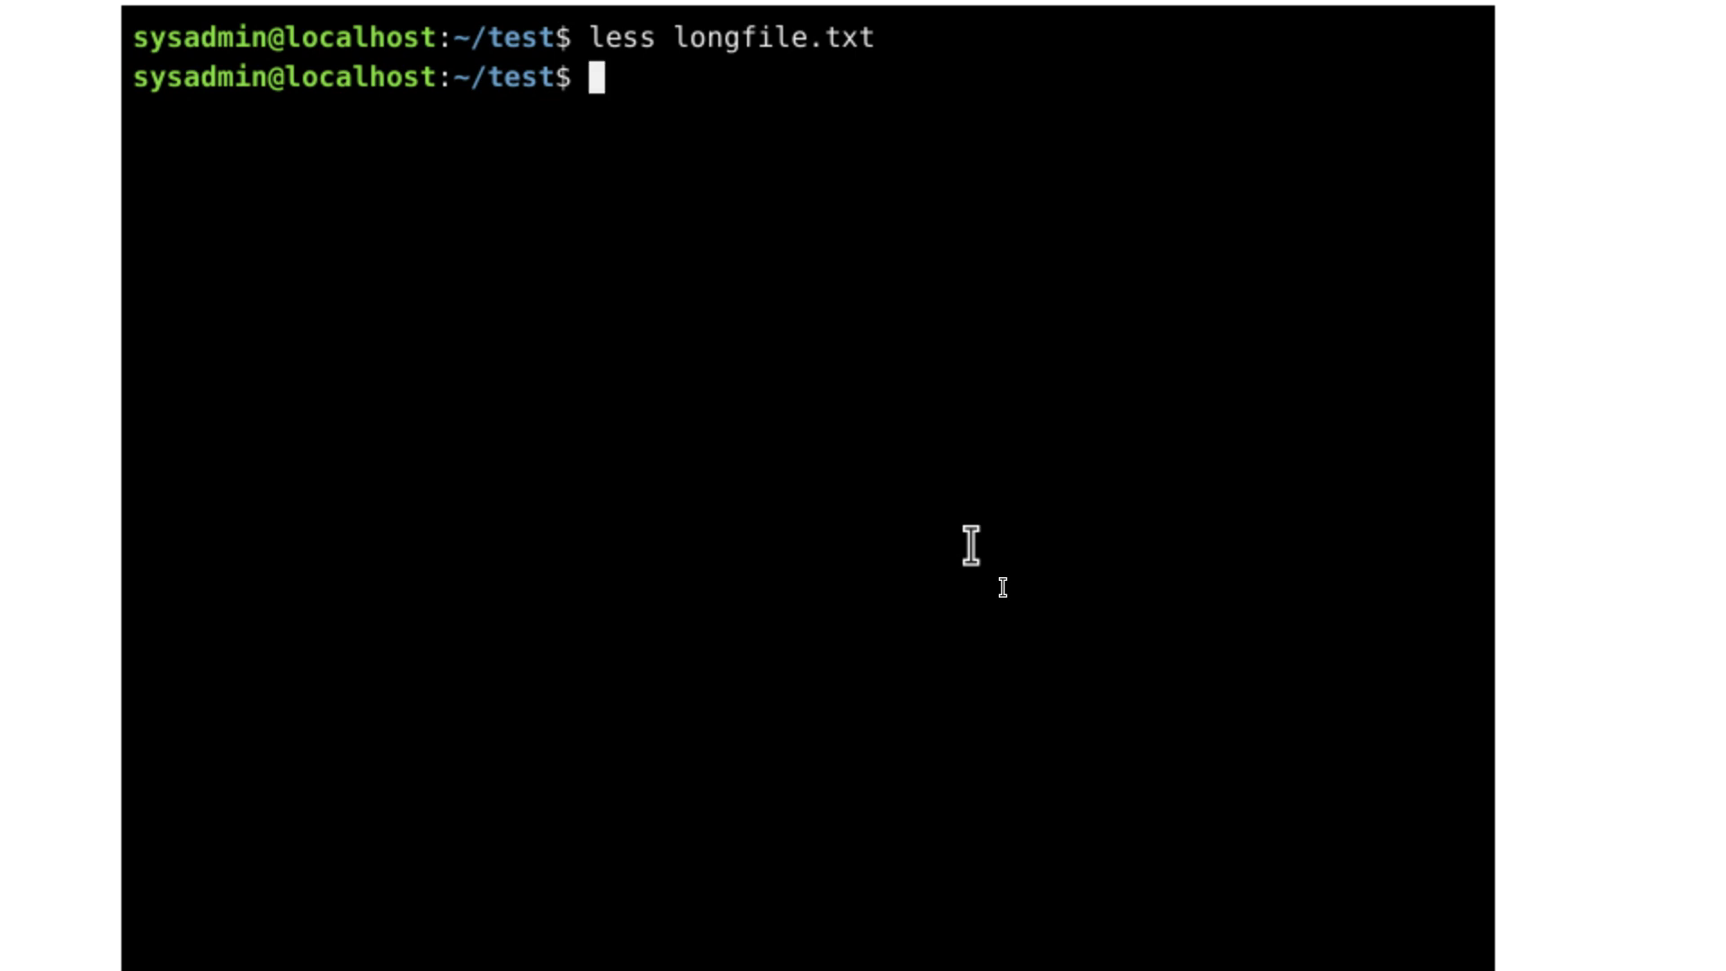
# - Recall 'less longfile.txt' from history, search it for 'hello', then quit the pager
pyautogui.press('Up')
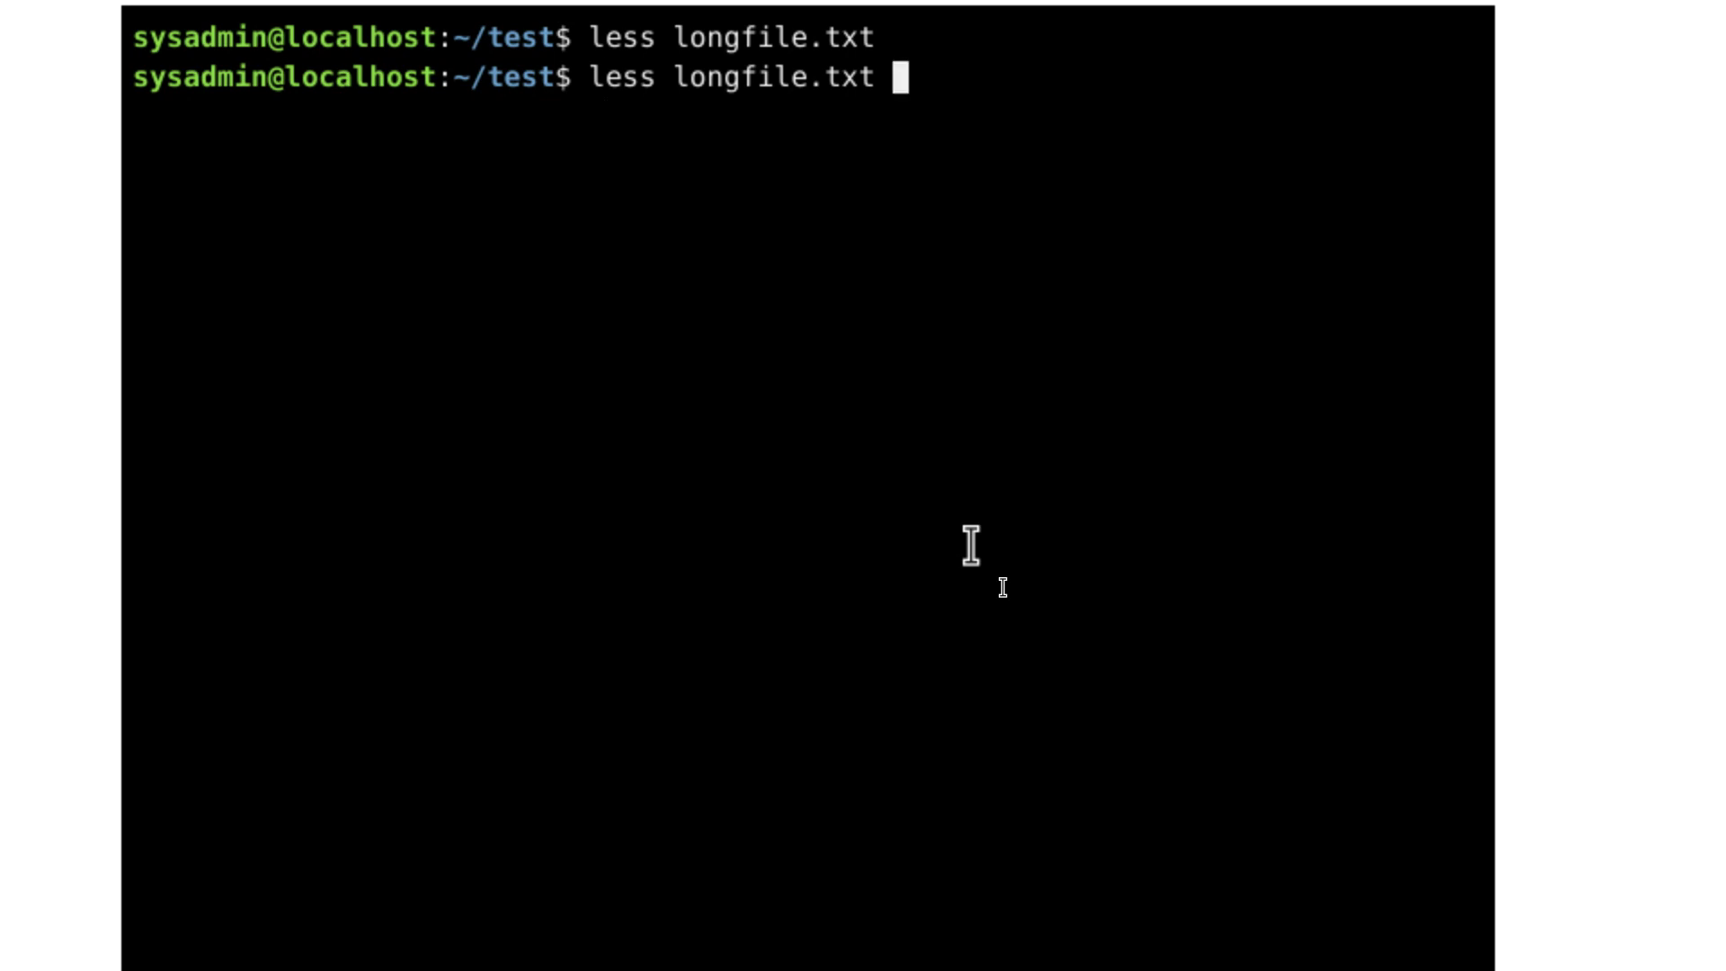
pyautogui.press('Return')
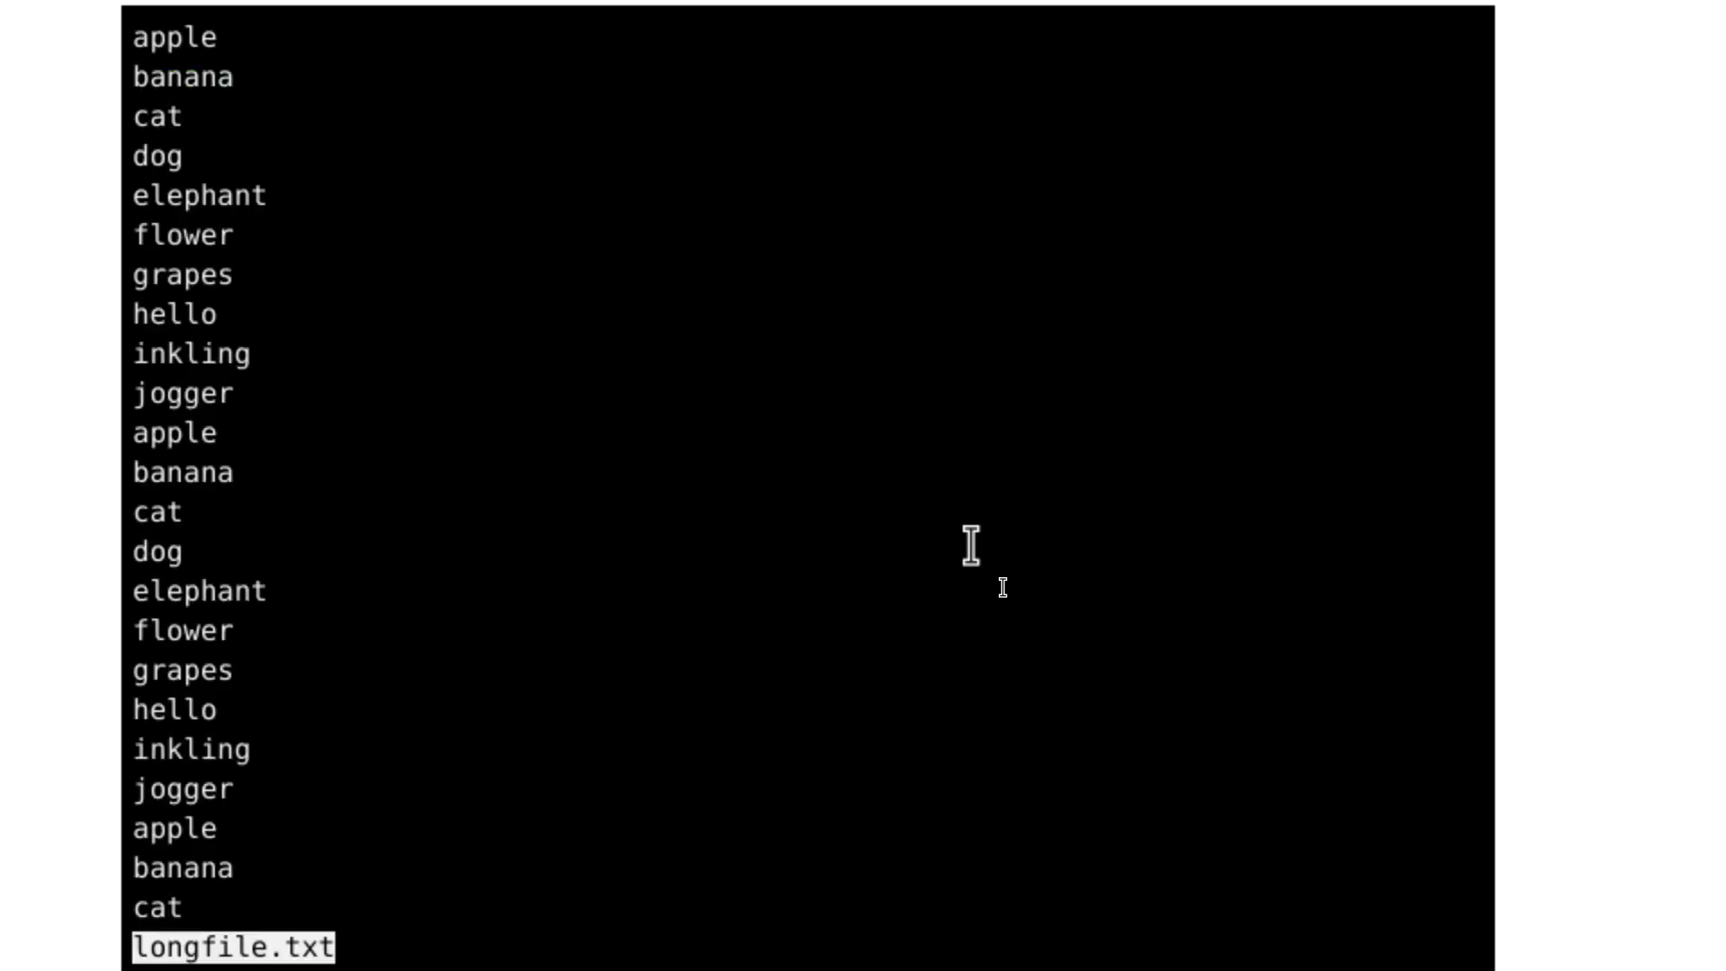
pyautogui.write('/')
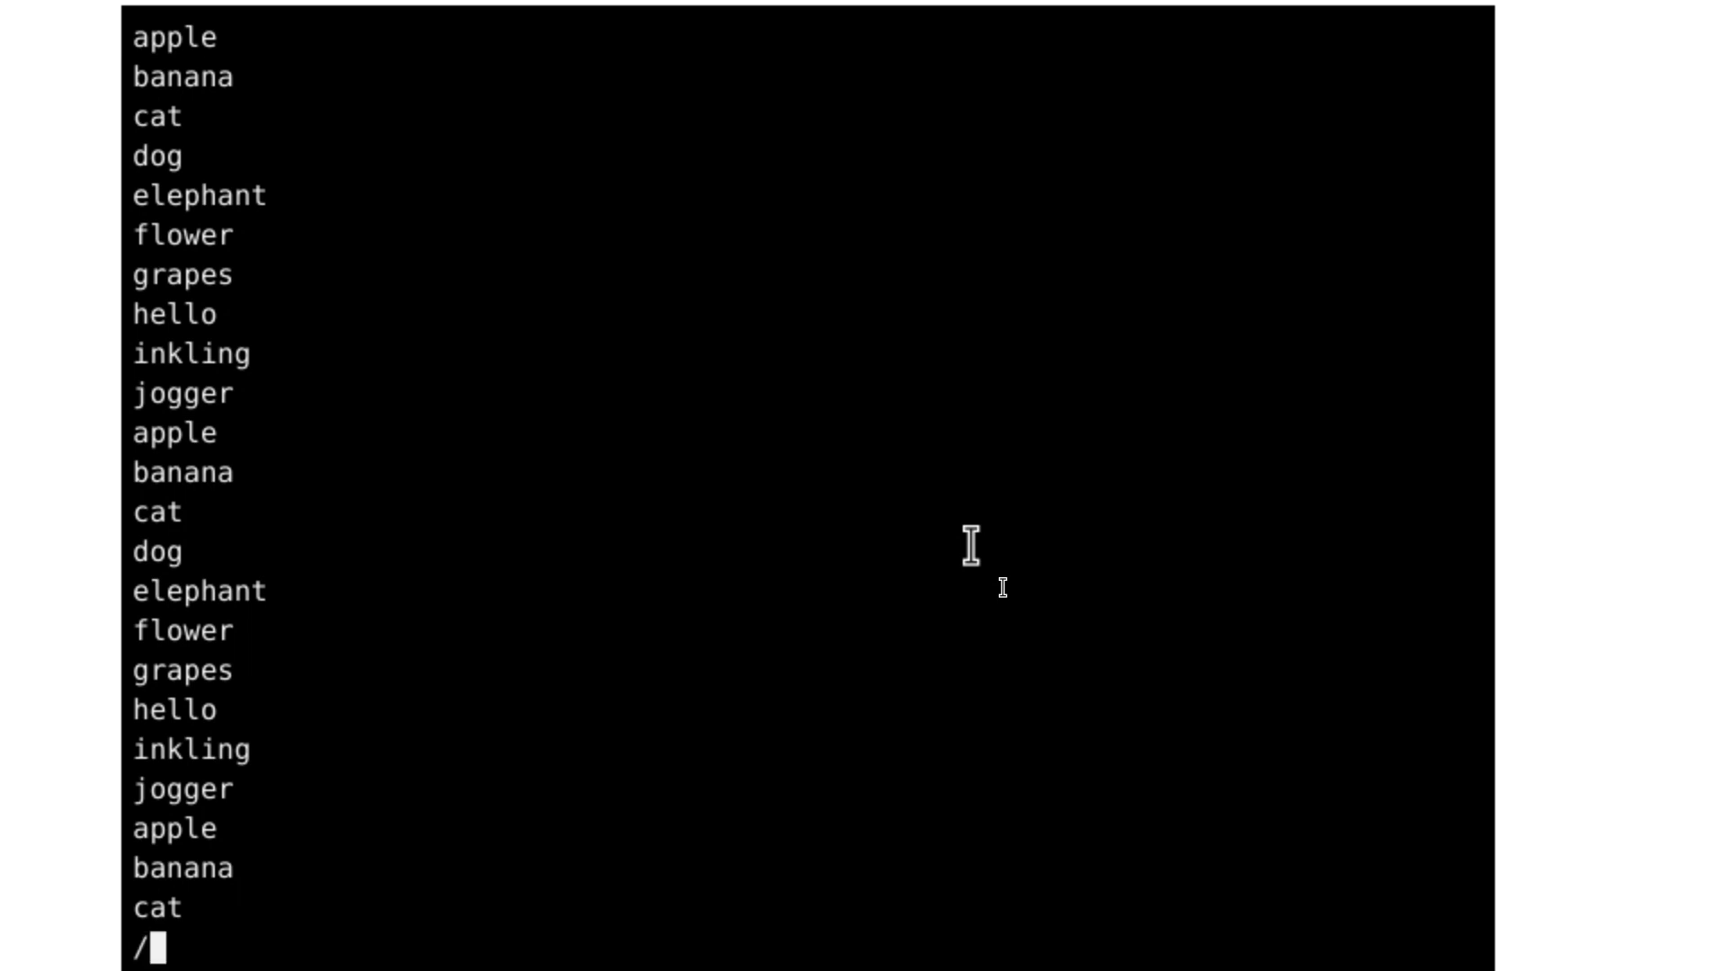
pyautogui.write('hello')
pyautogui.press('Return')
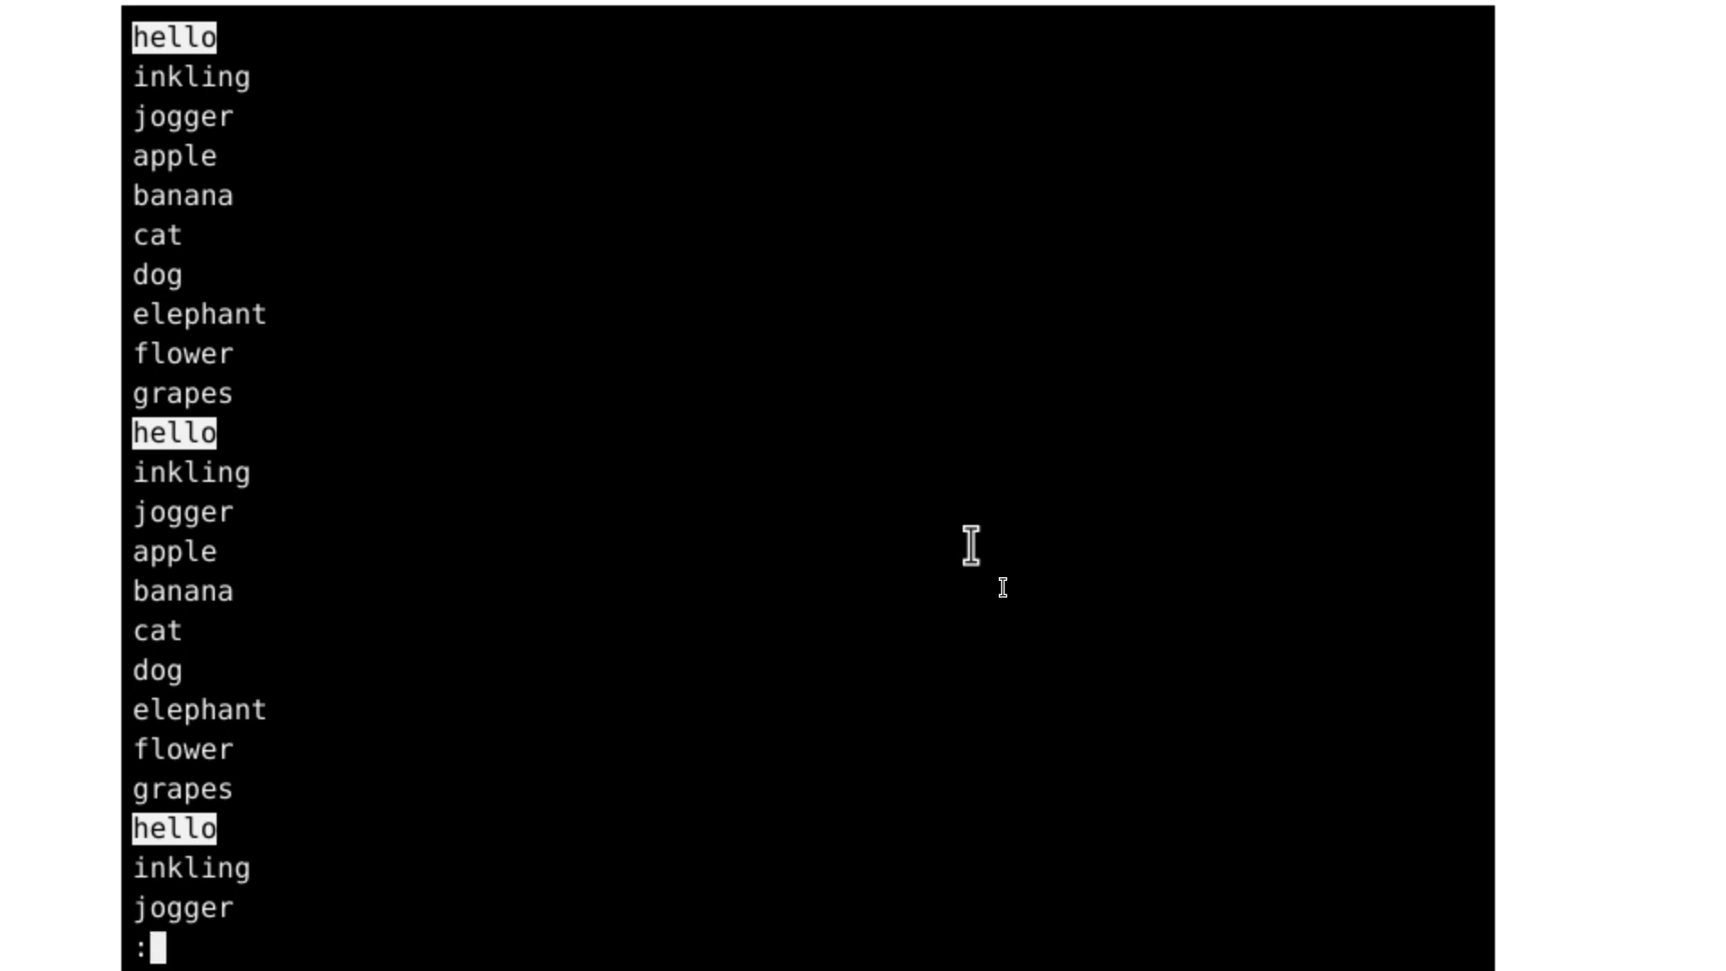
pyautogui.scroll(-2, 971, 543)
pyautogui.scroll(-3, 971, 544)
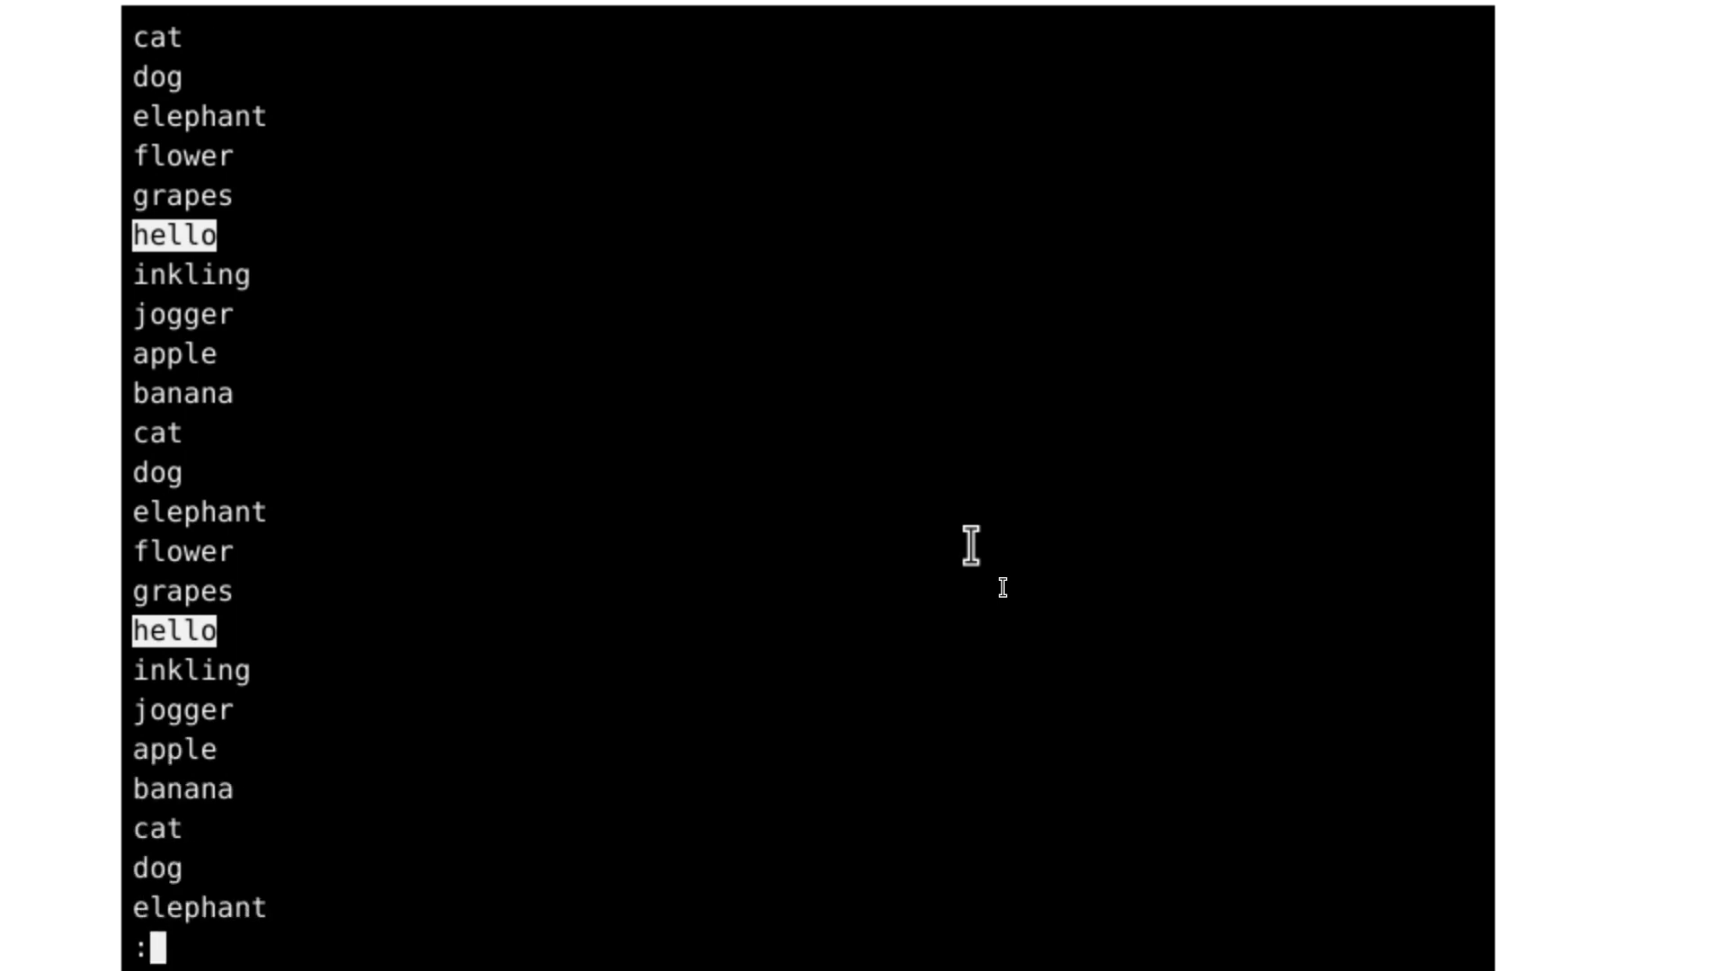
pyautogui.scroll(-4, 971, 543)
pyautogui.scroll(-1, 971, 543)
pyautogui.scroll(-1, 971, 543)
pyautogui.scroll(-1, 972, 544)
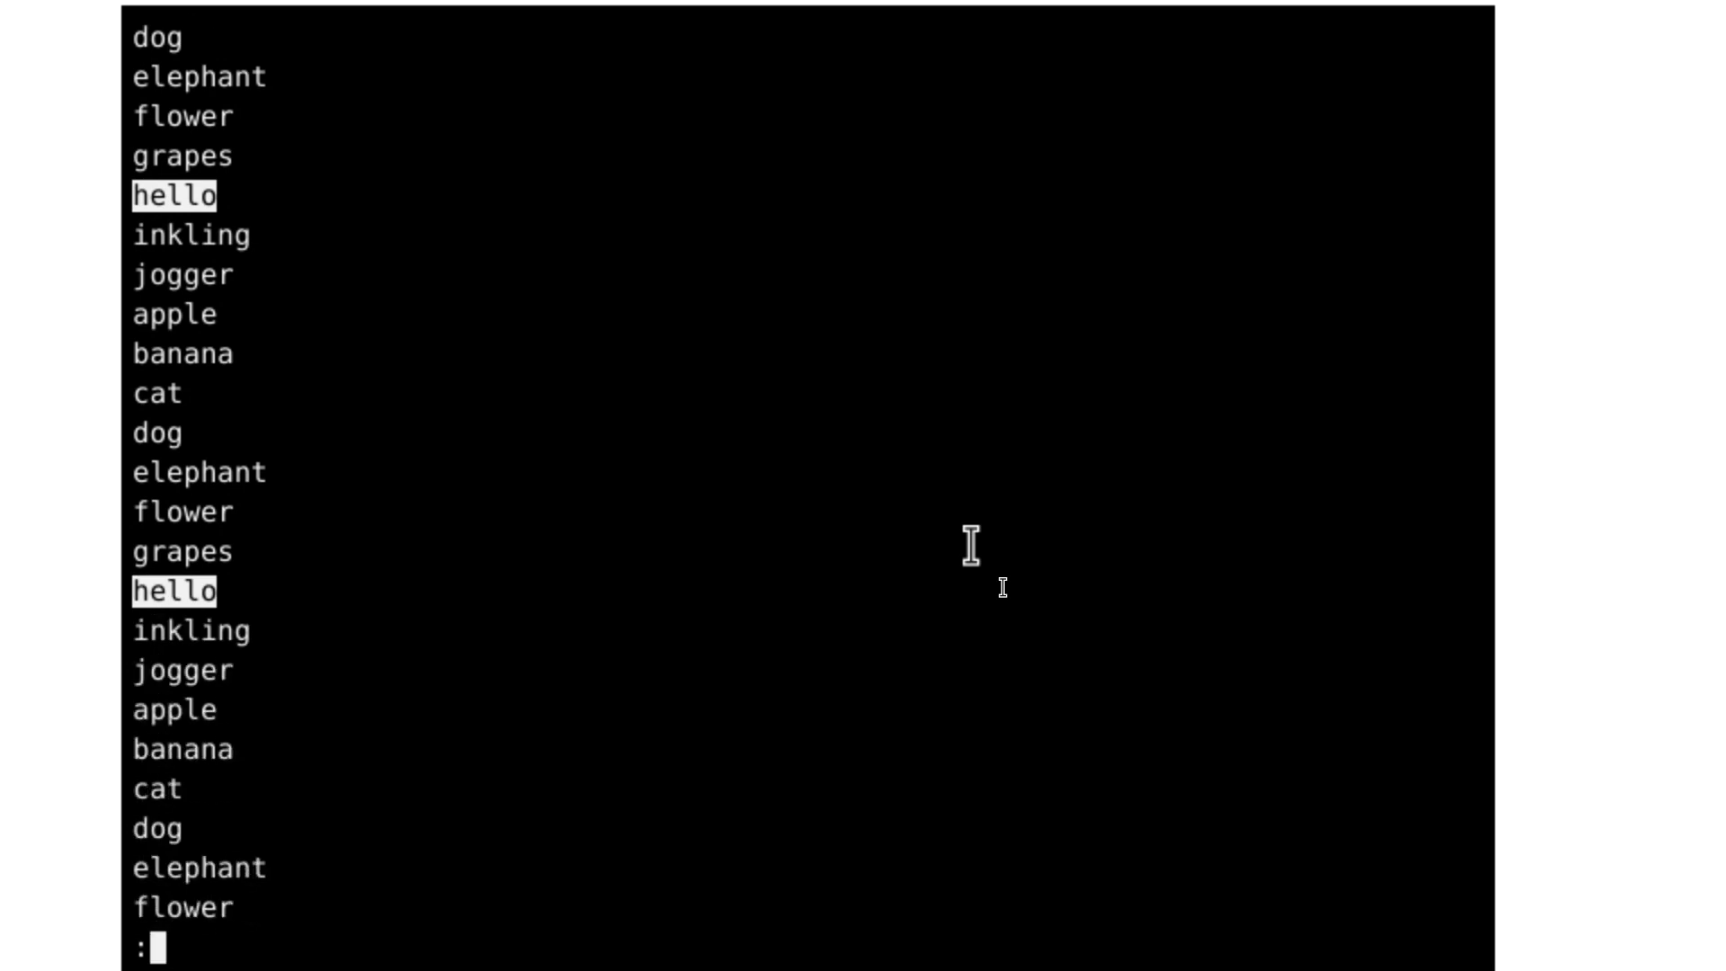
pyautogui.scroll(-1, 971, 543)
pyautogui.scroll(-1, 971, 544)
pyautogui.scroll(-1, 971, 543)
pyautogui.scroll(-1, 971, 544)
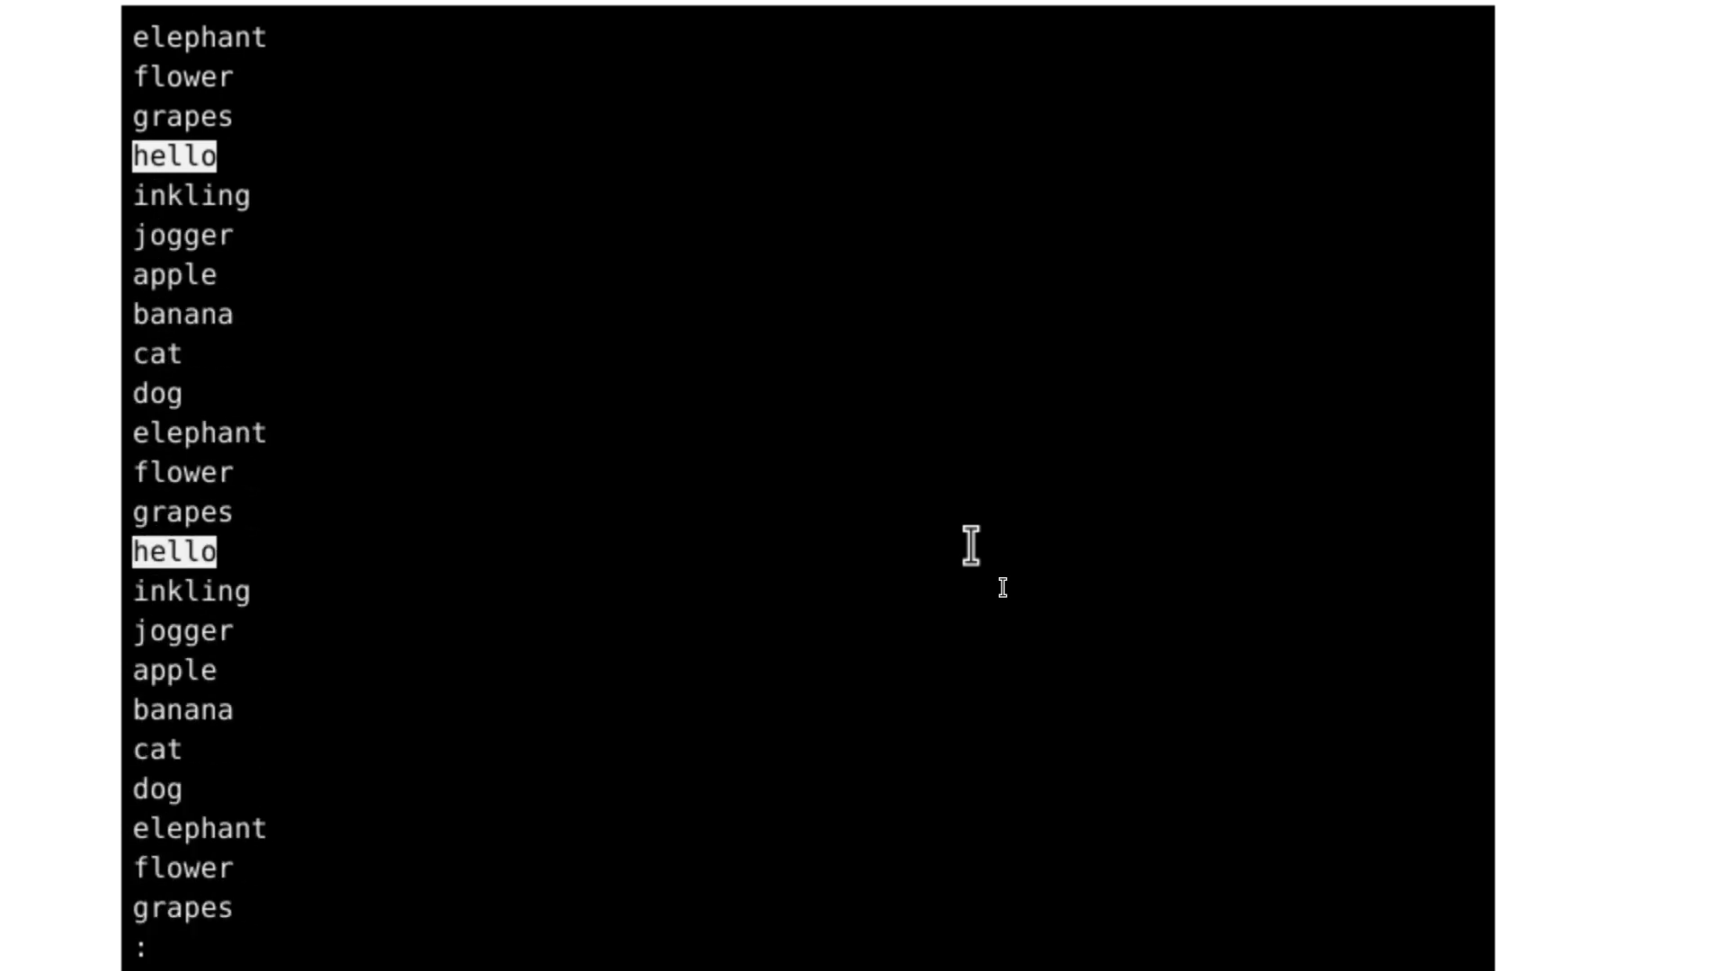
pyautogui.scroll(-1, 971, 543)
pyautogui.scroll(-1, 971, 544)
pyautogui.scroll(-1, 971, 544)
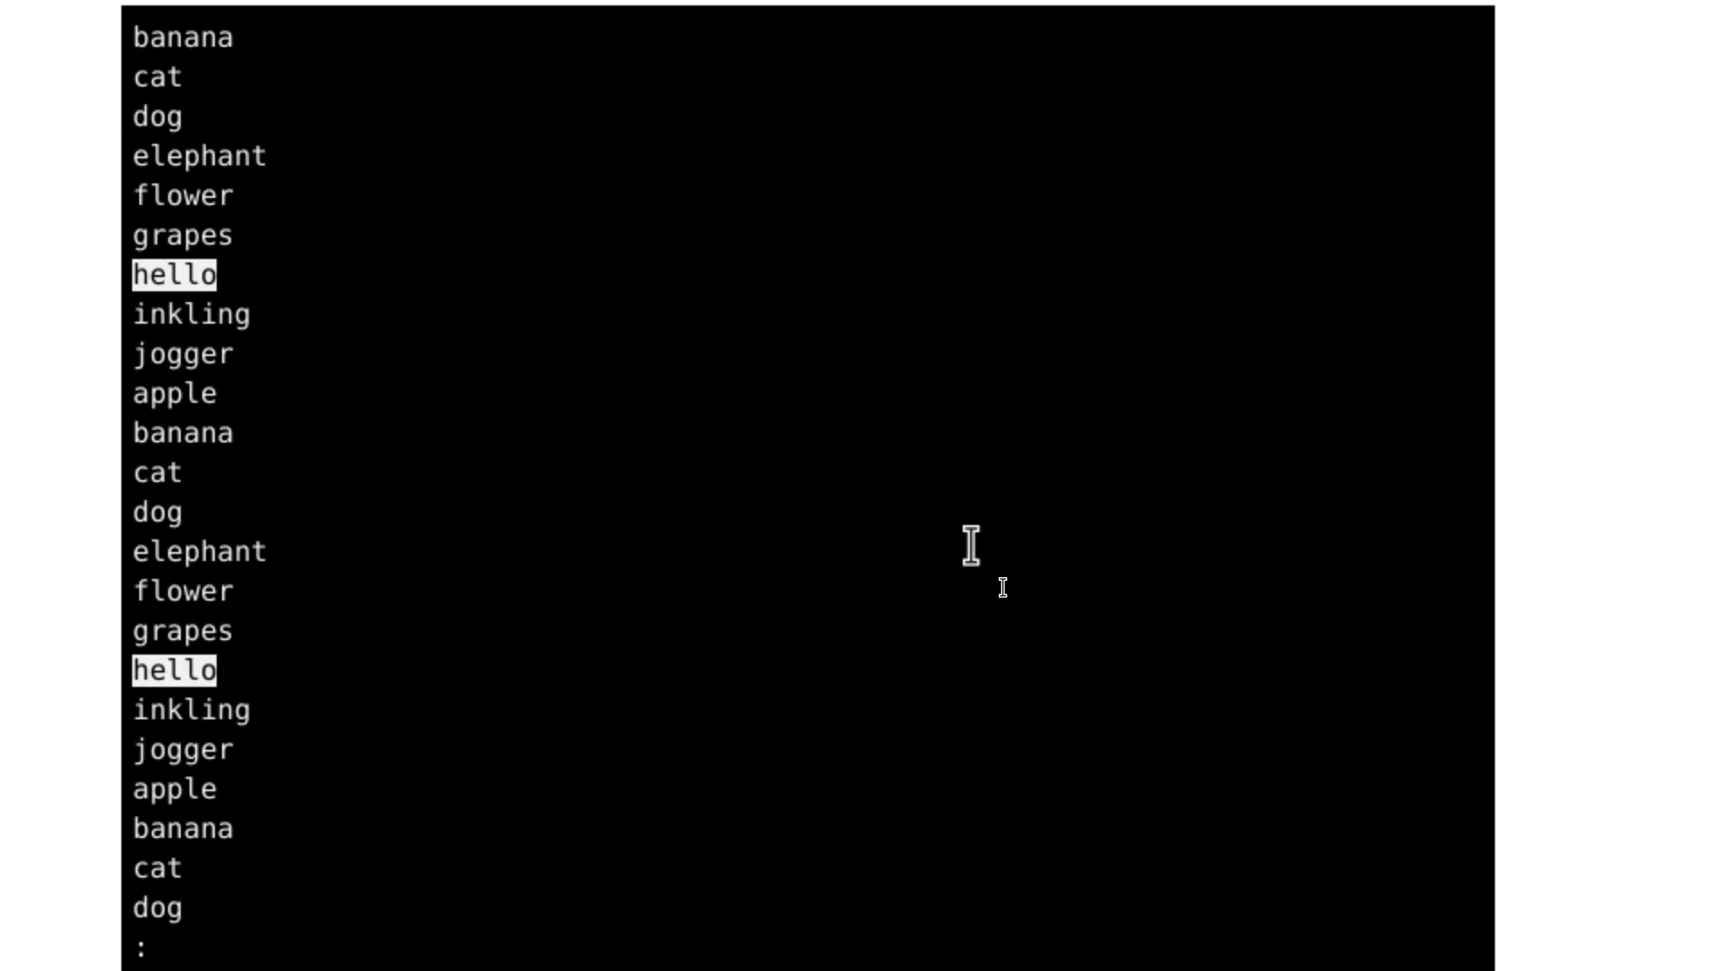
pyautogui.scroll(-1, 972, 544)
pyautogui.scroll(-3, 971, 544)
pyautogui.press('q')
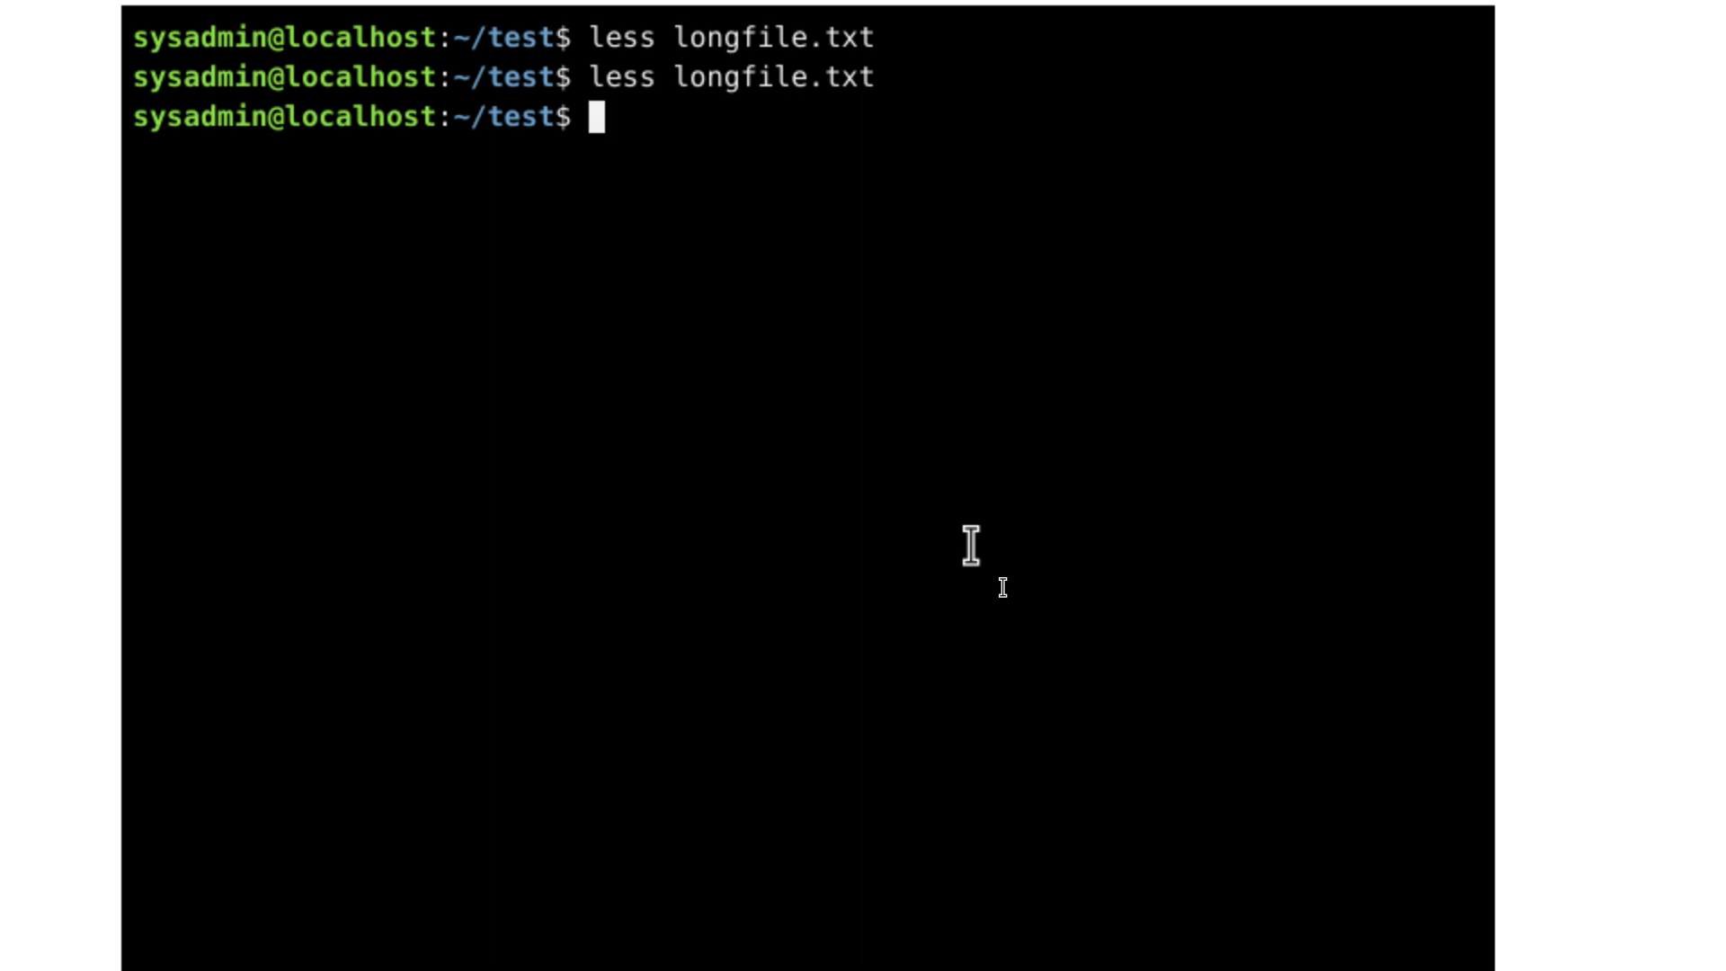
pyautogui.write('clear')
# - Clear the screen, run env to show variables like PATH and HOME, then clear again
pyautogui.press('Return')
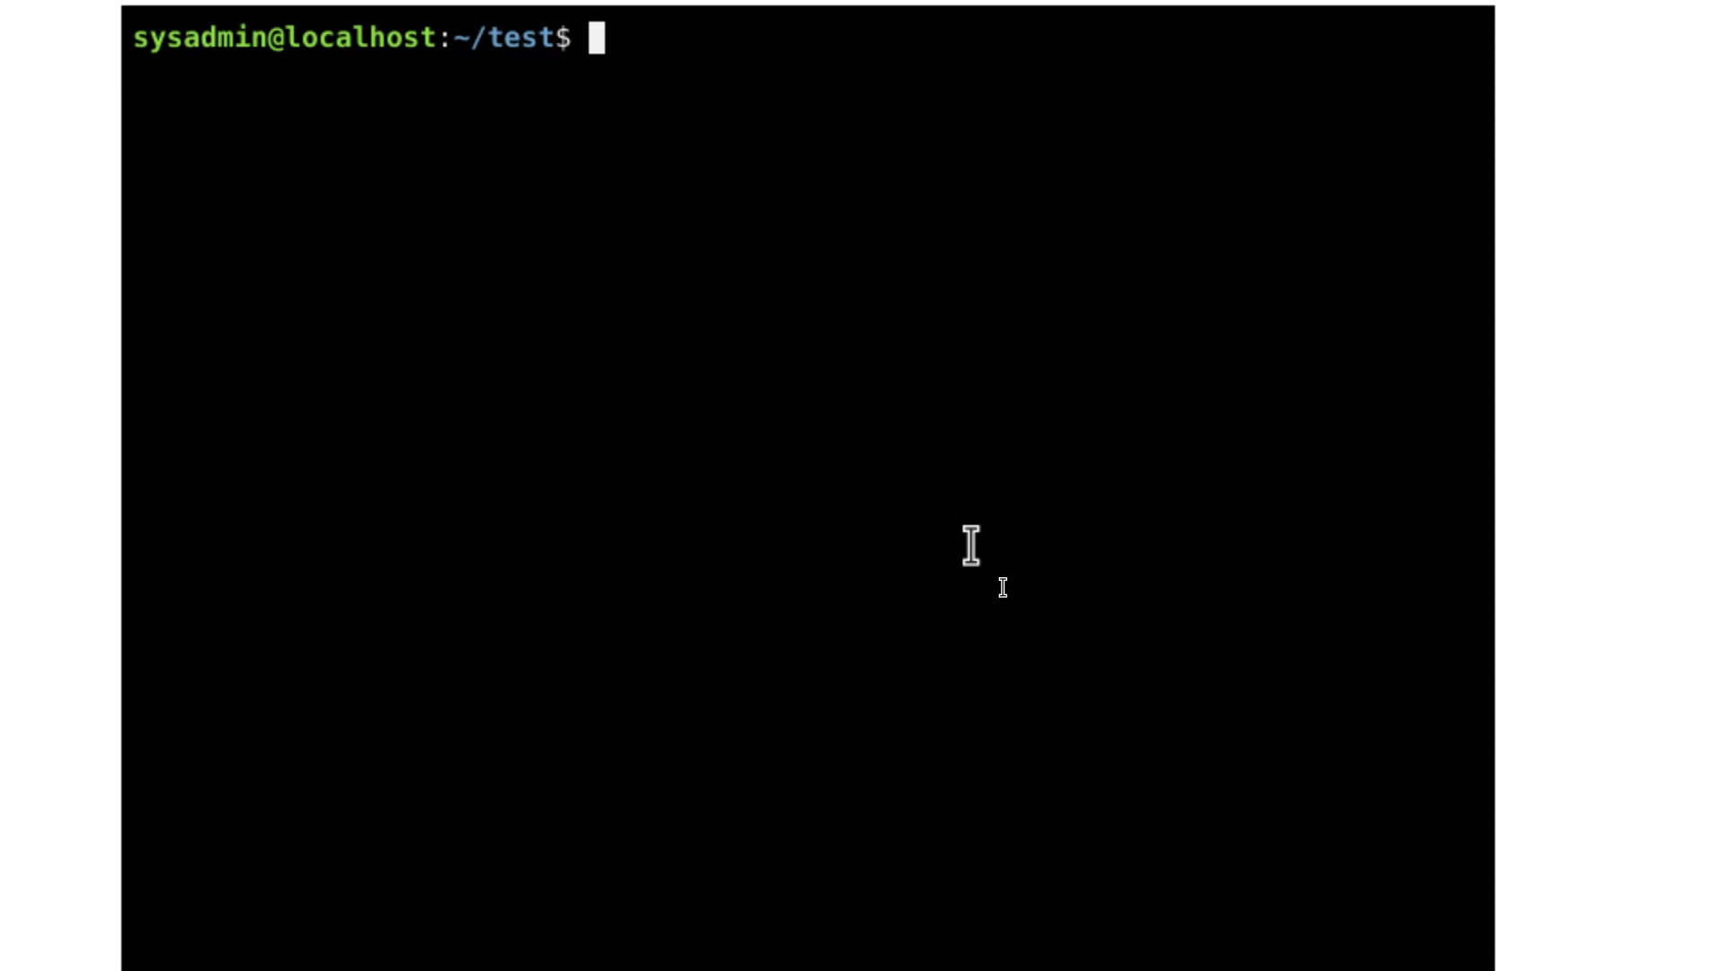
pyautogui.write('env')
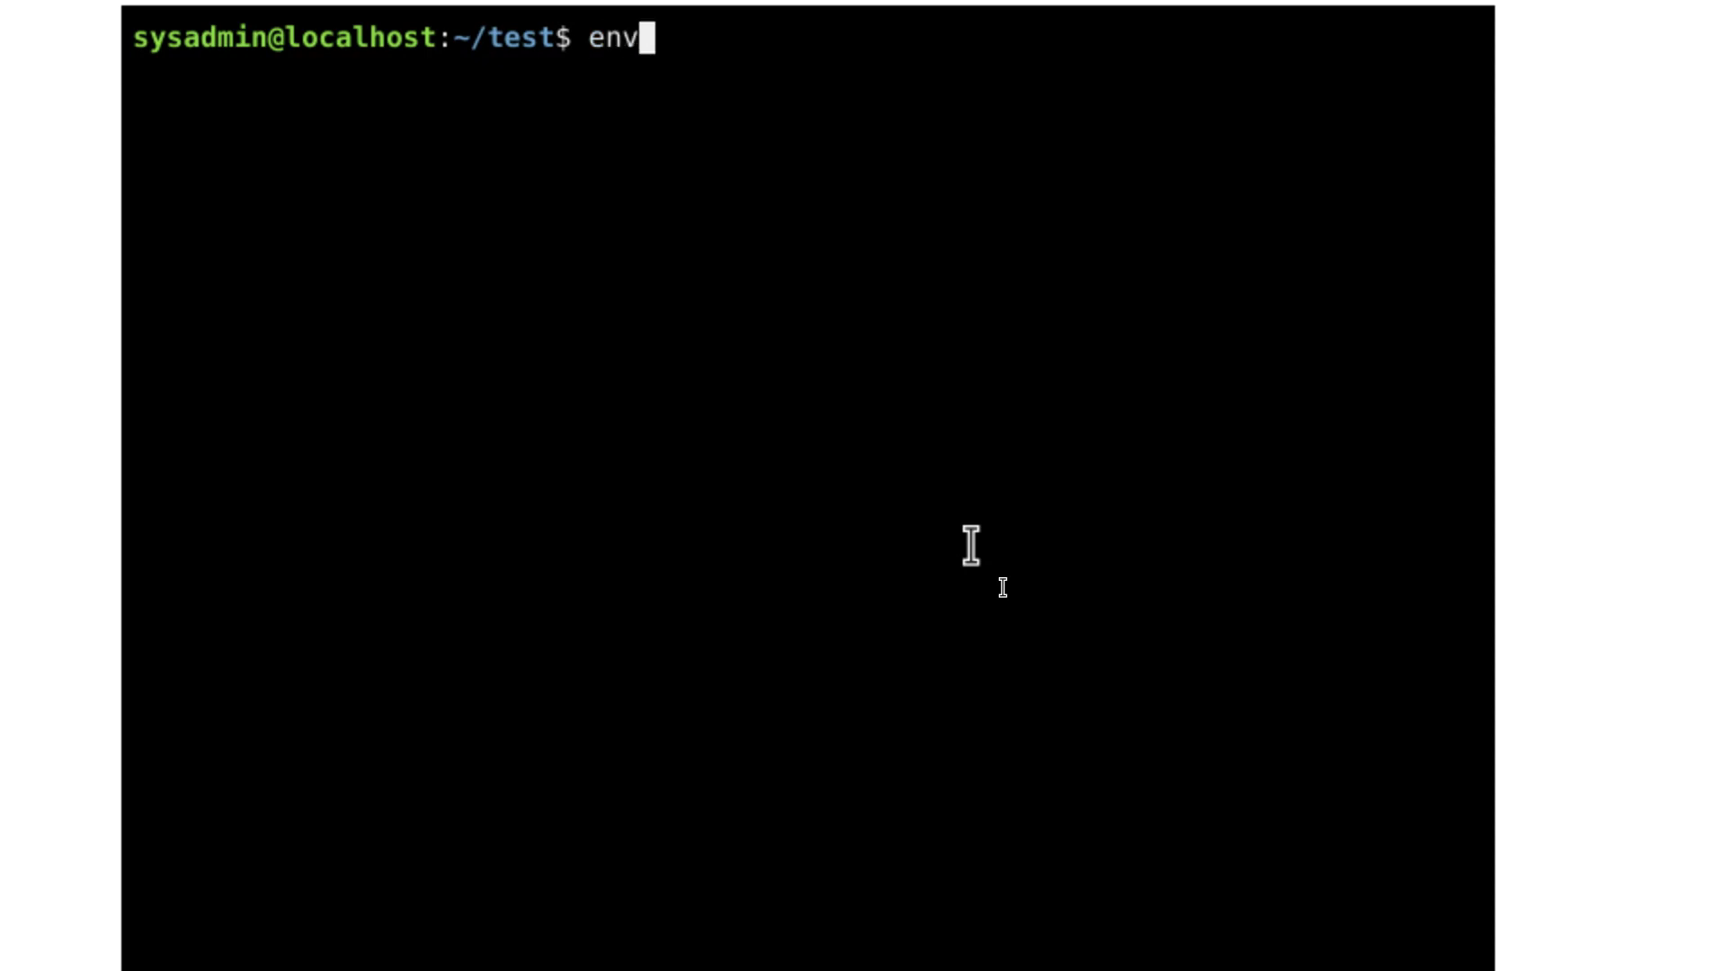
pyautogui.press('Return')
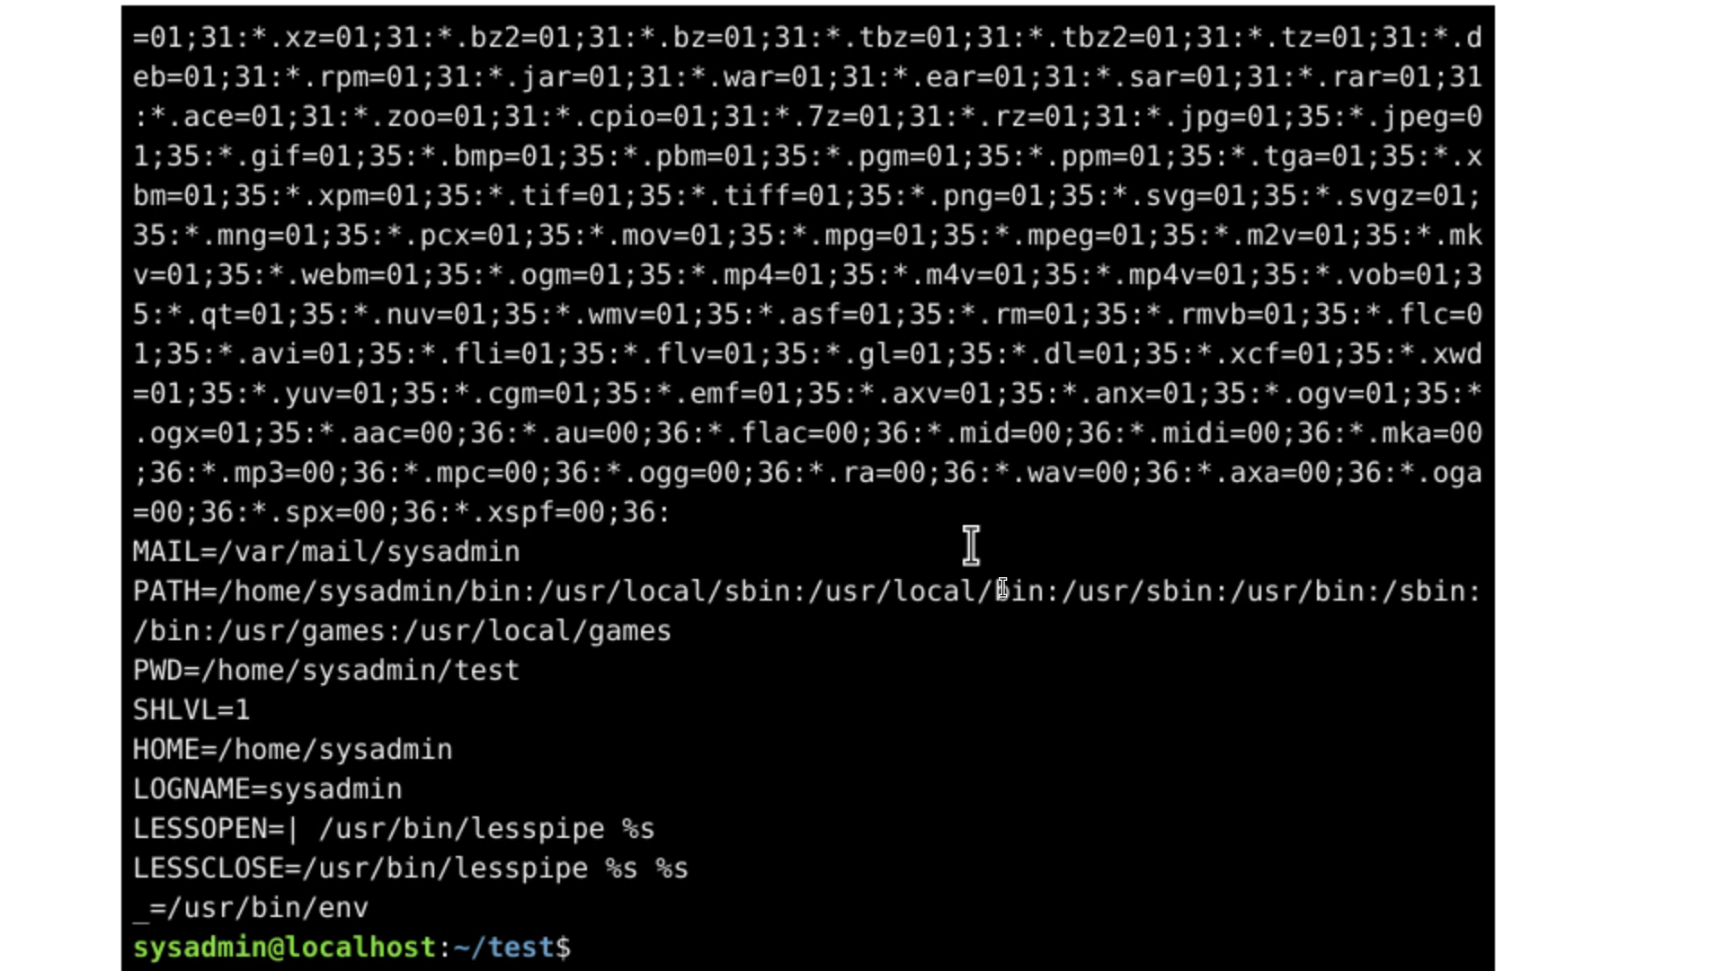
pyautogui.write('clear')
pyautogui.press('Return')
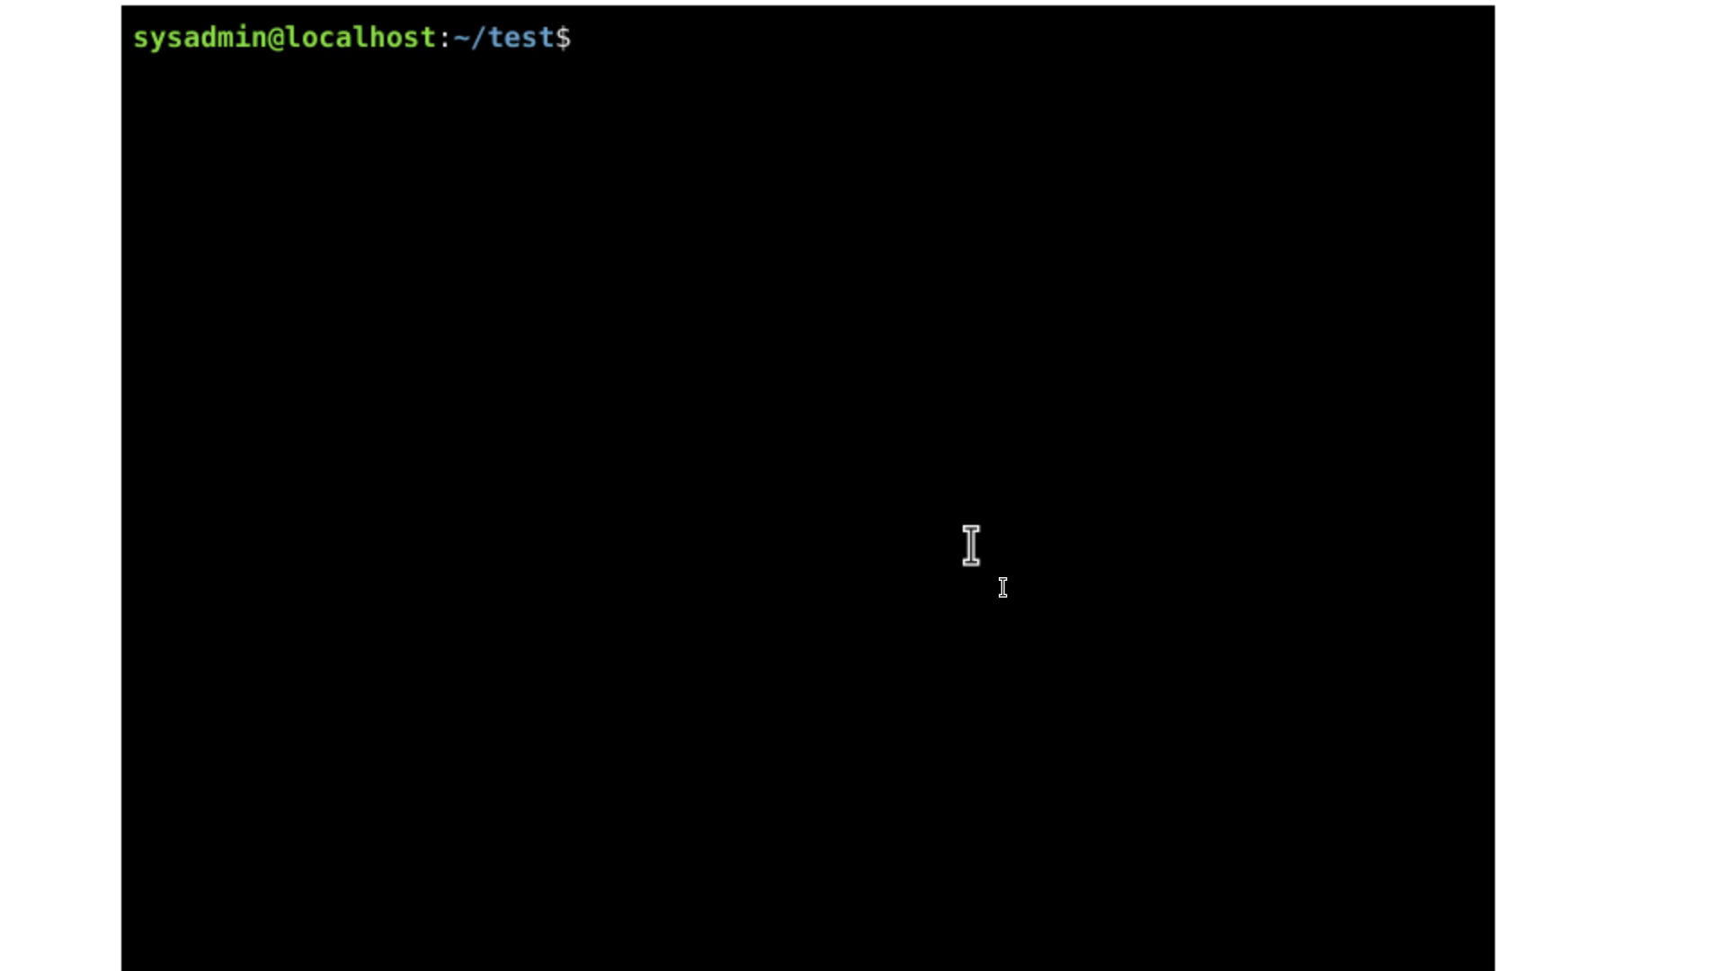
pyautogui.write('clear')
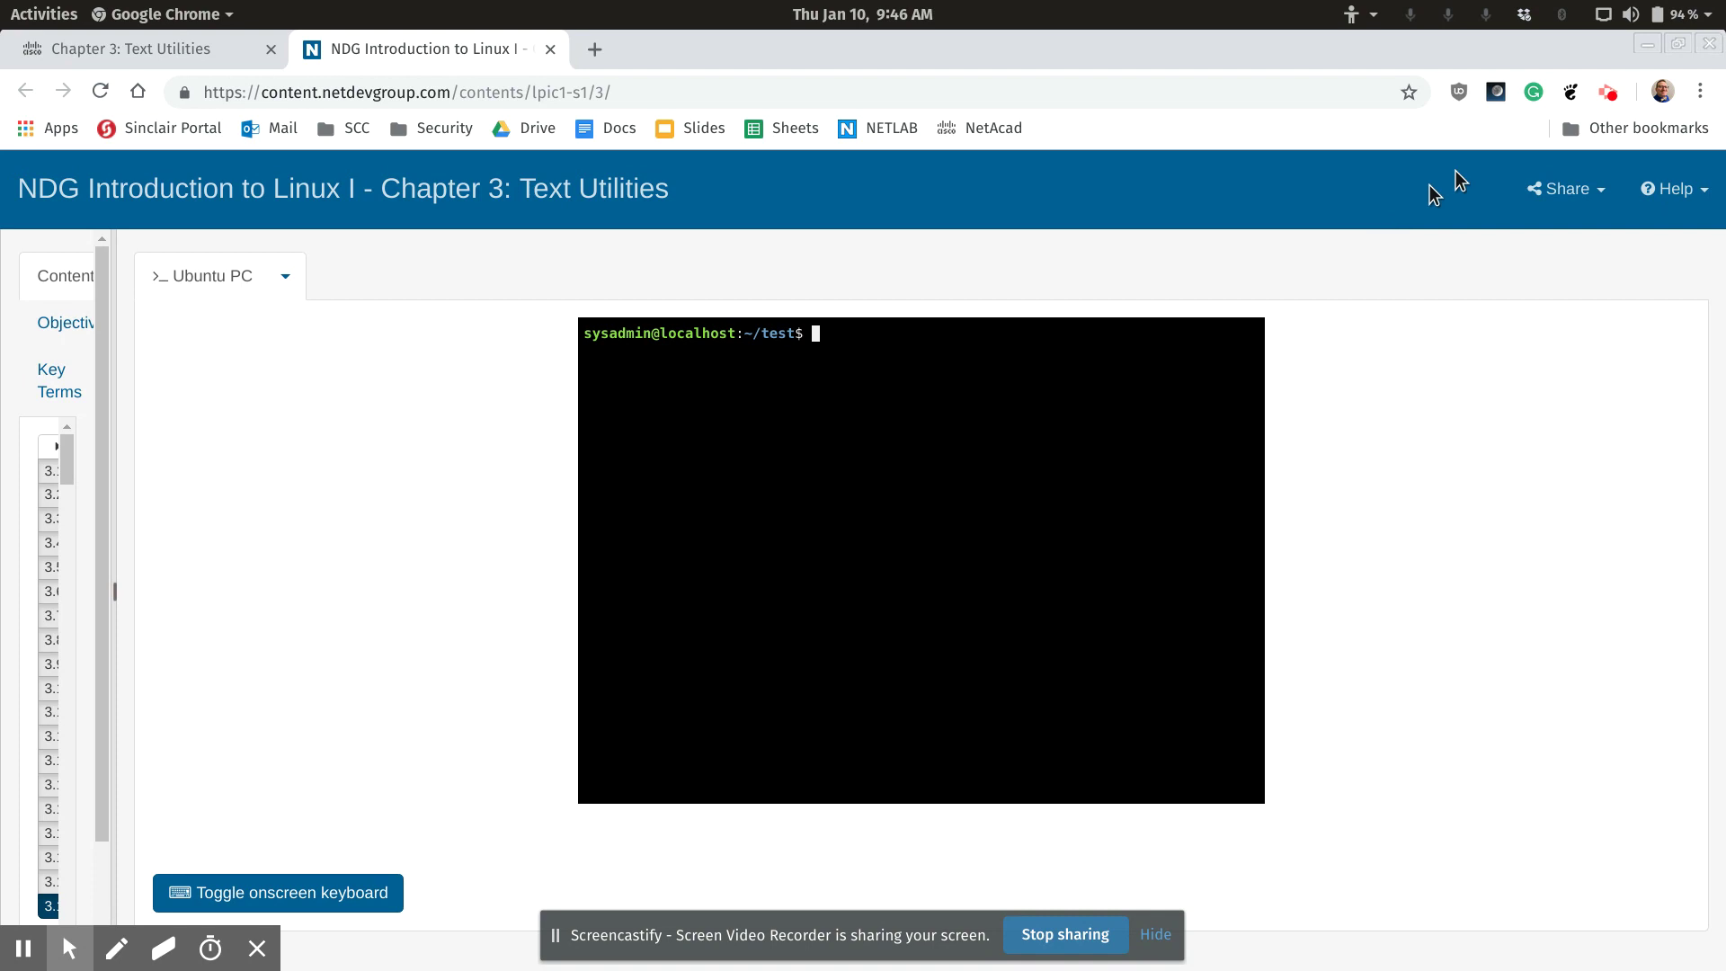
pyautogui.click(1607, 98)
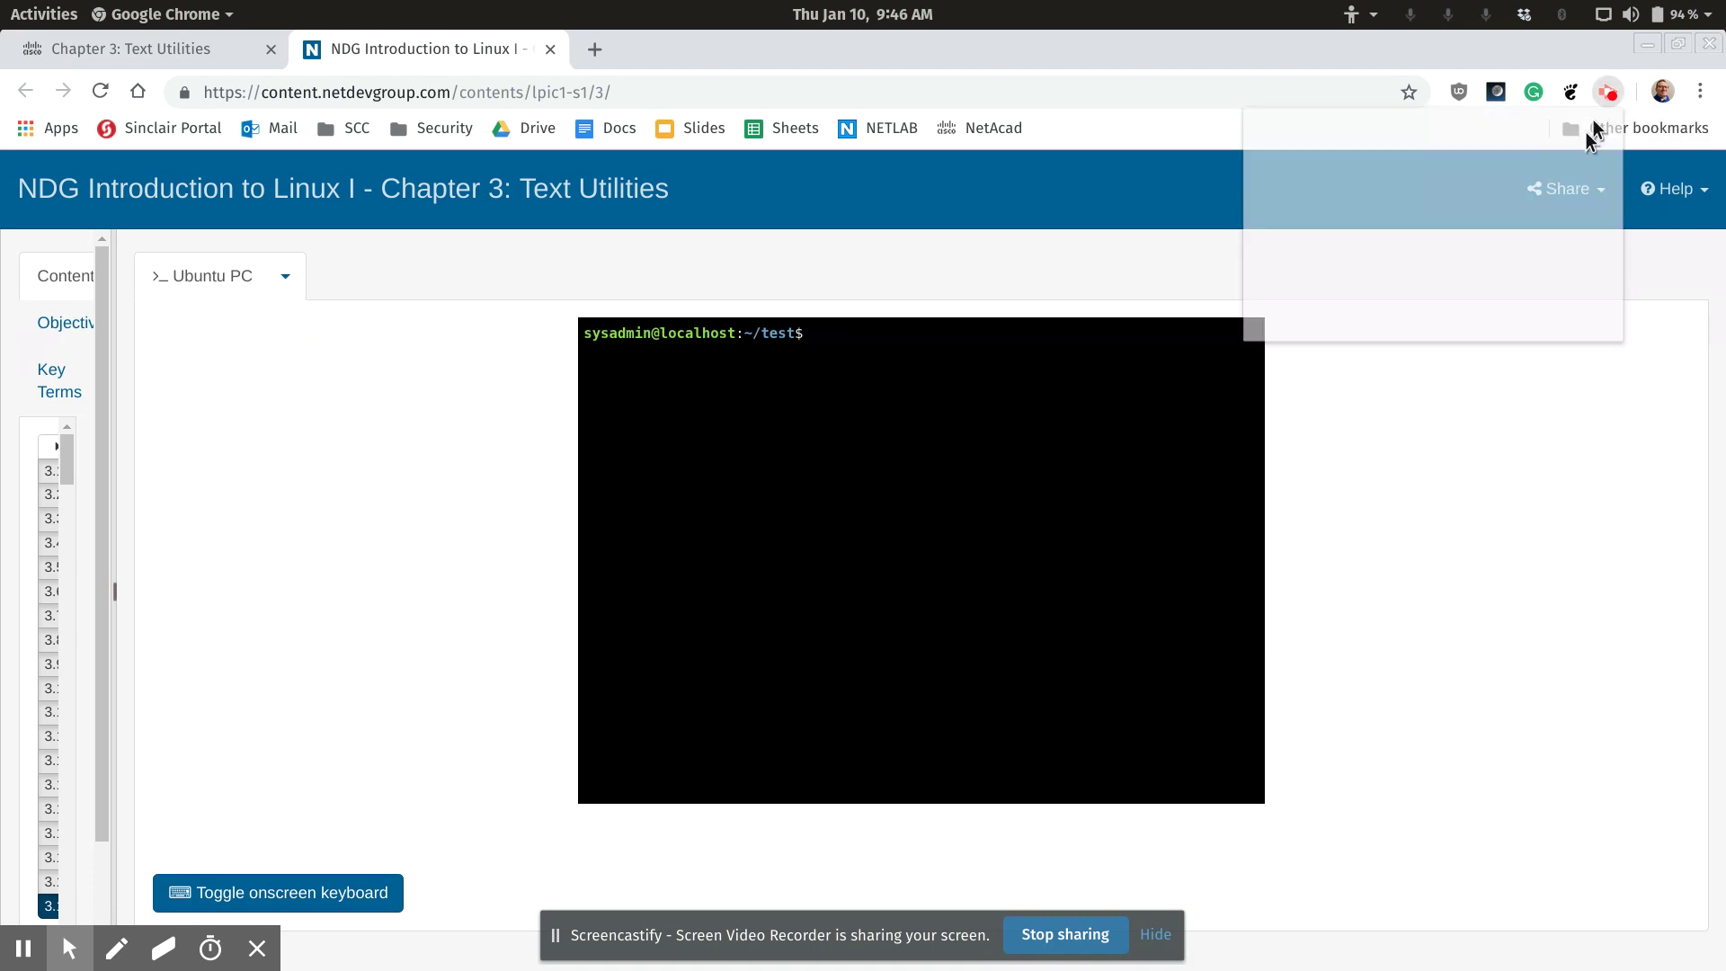